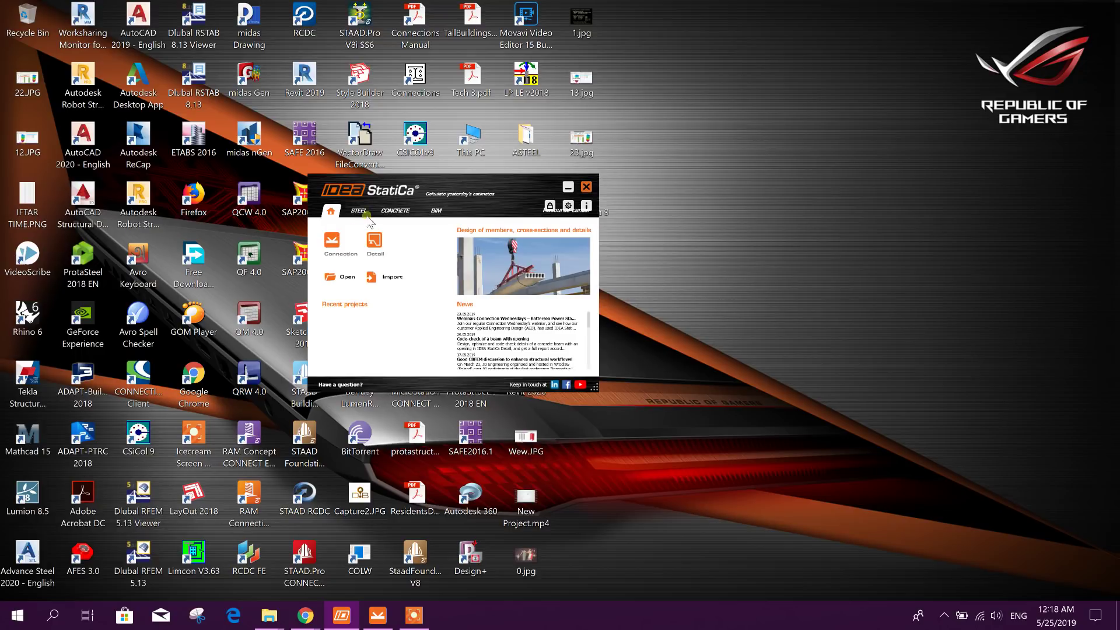
# Step: Launch IDEA StatiCa Connection from the launcher's Steel home page
pyautogui.click(341, 254)
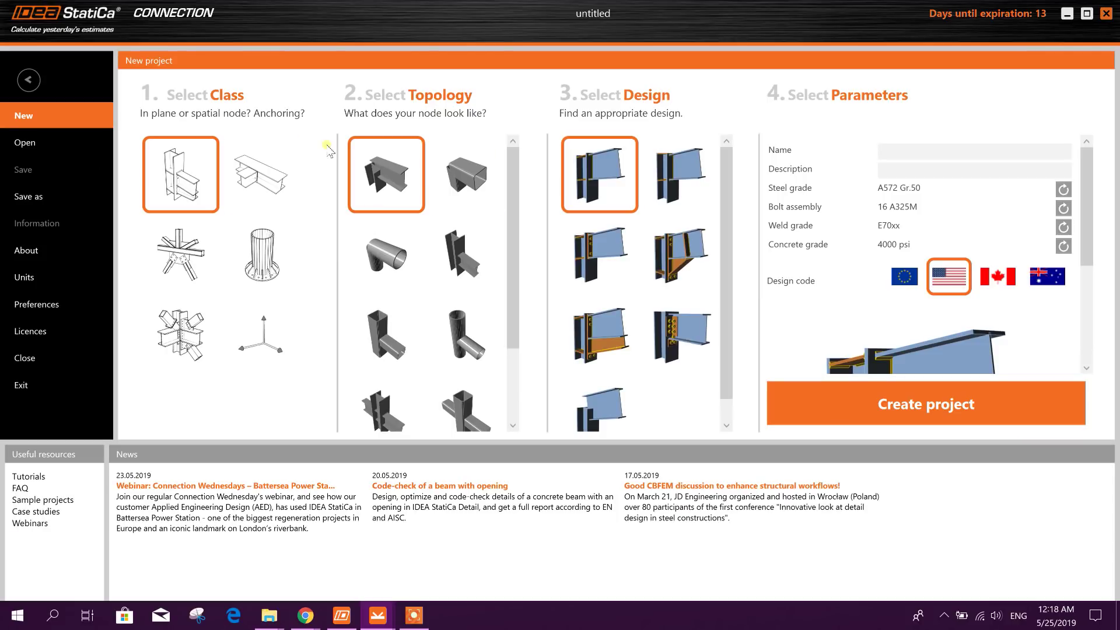
# Step: Pick the anchoring class, round column topology and the ribbed pipe base design
pyautogui.click(261, 271)
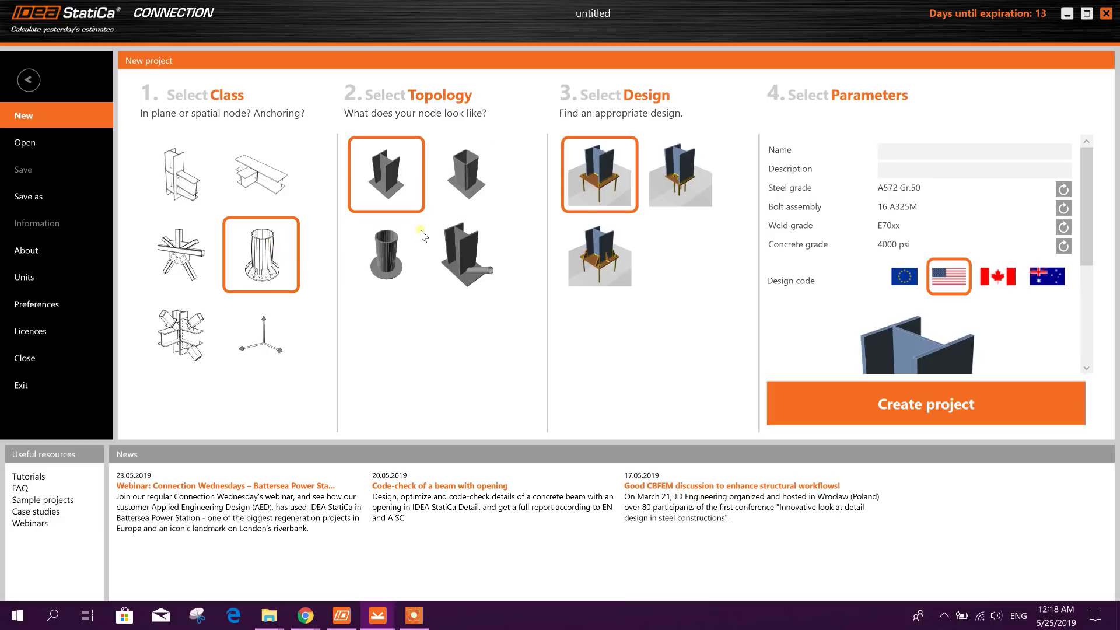
pyautogui.click(407, 256)
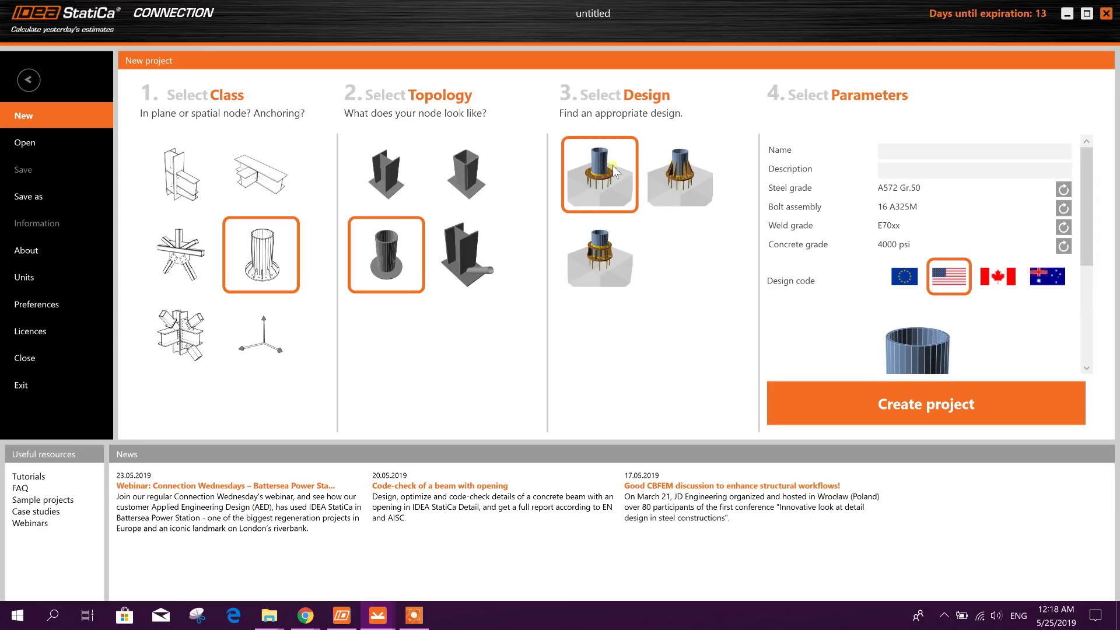
pyautogui.click(667, 186)
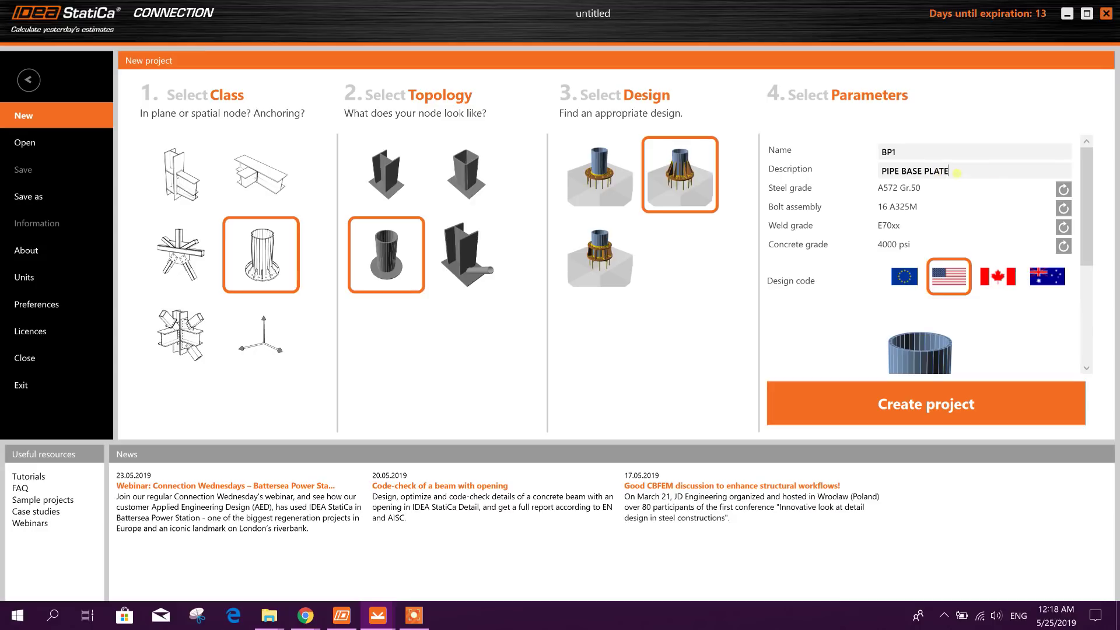
# Step: Keep the US code and set steel grade A572 Gr.50 with 16 A325M bolts
pyautogui.click(910, 288)
pyautogui.click(951, 260)
pyautogui.click(1063, 189)
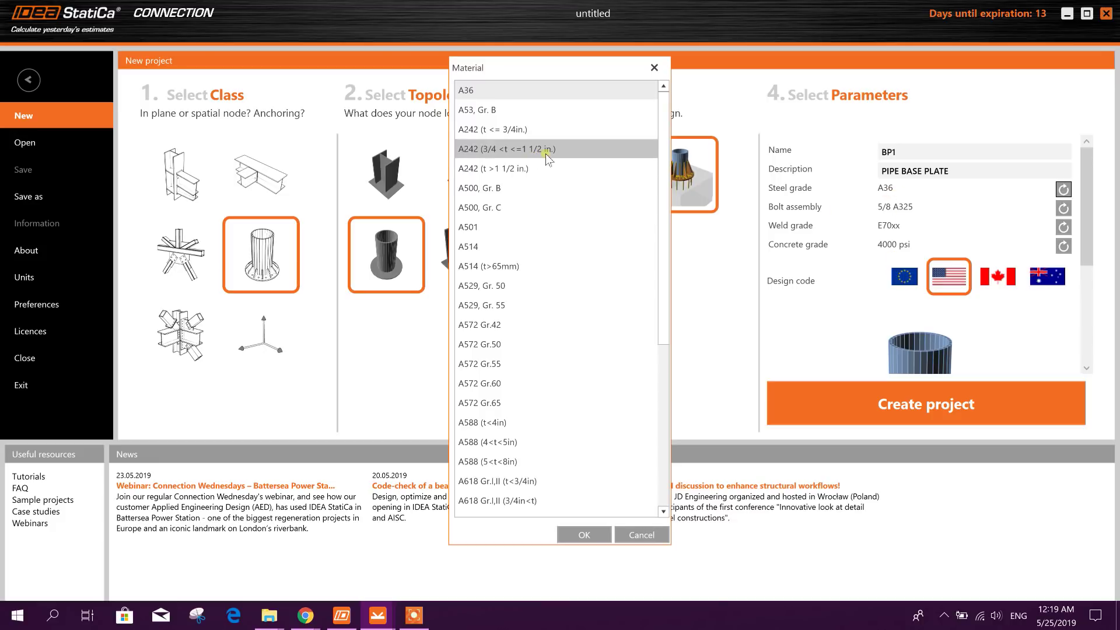
pyautogui.click(507, 344)
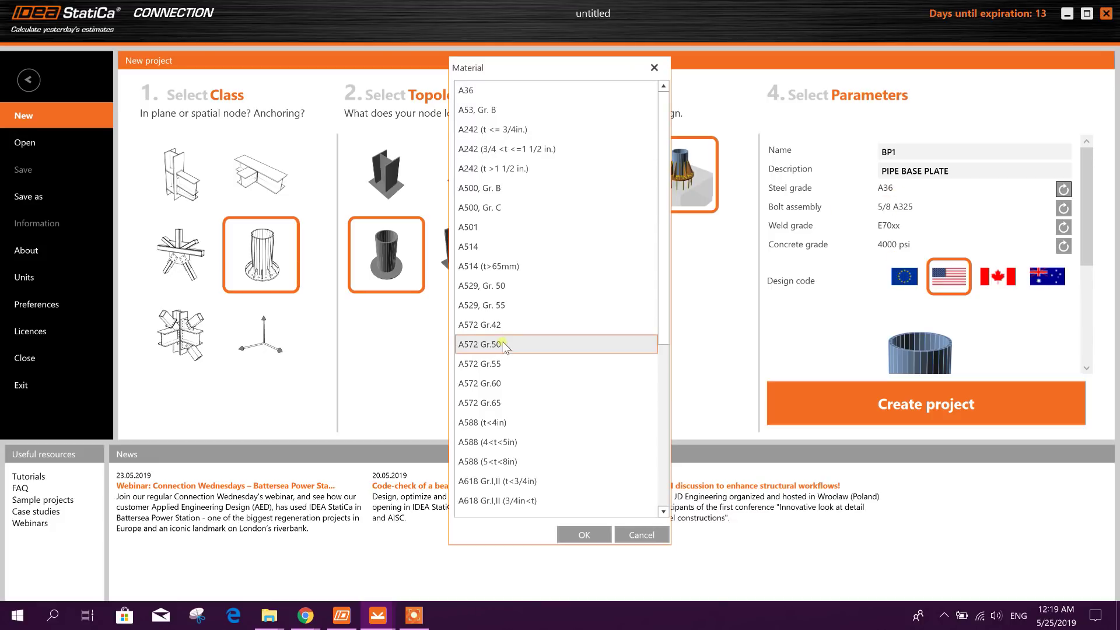
pyautogui.click(584, 535)
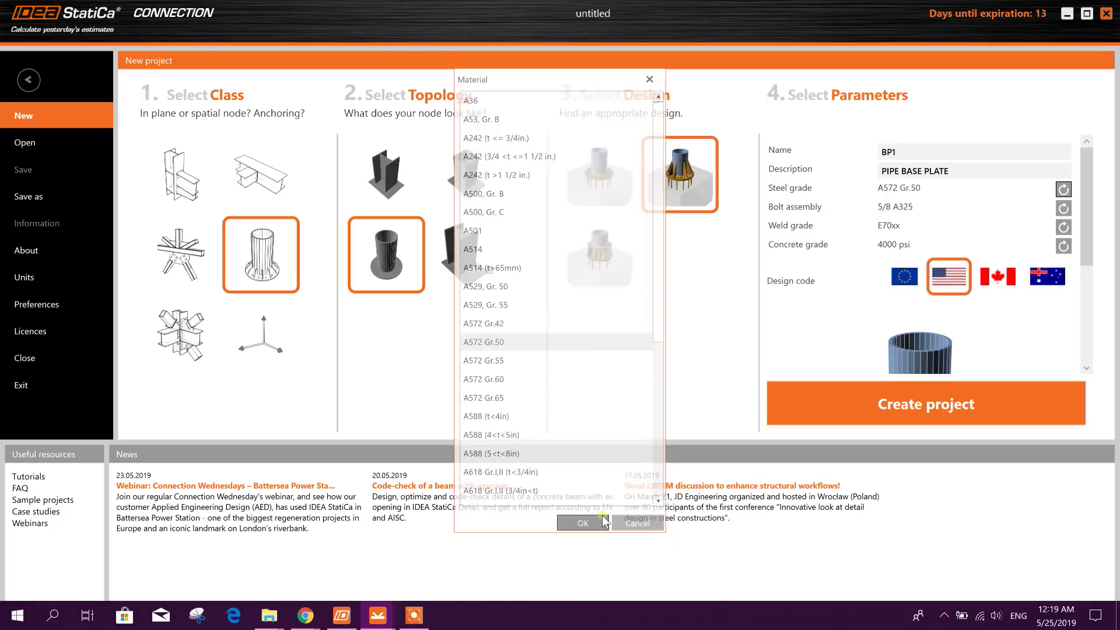
pyautogui.click(1063, 207)
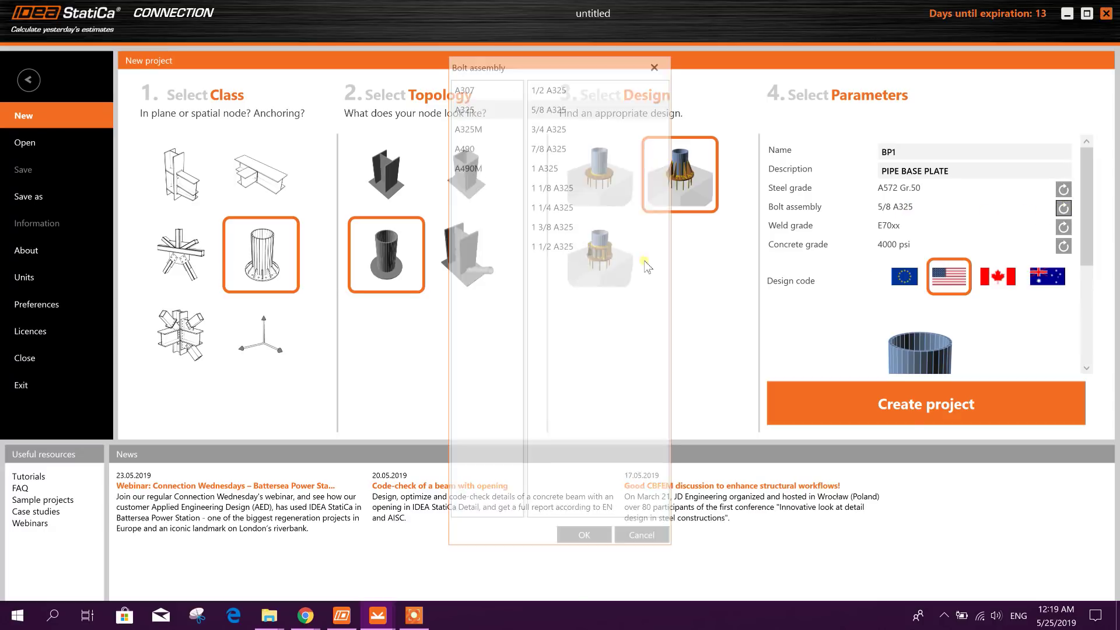
pyautogui.click(480, 136)
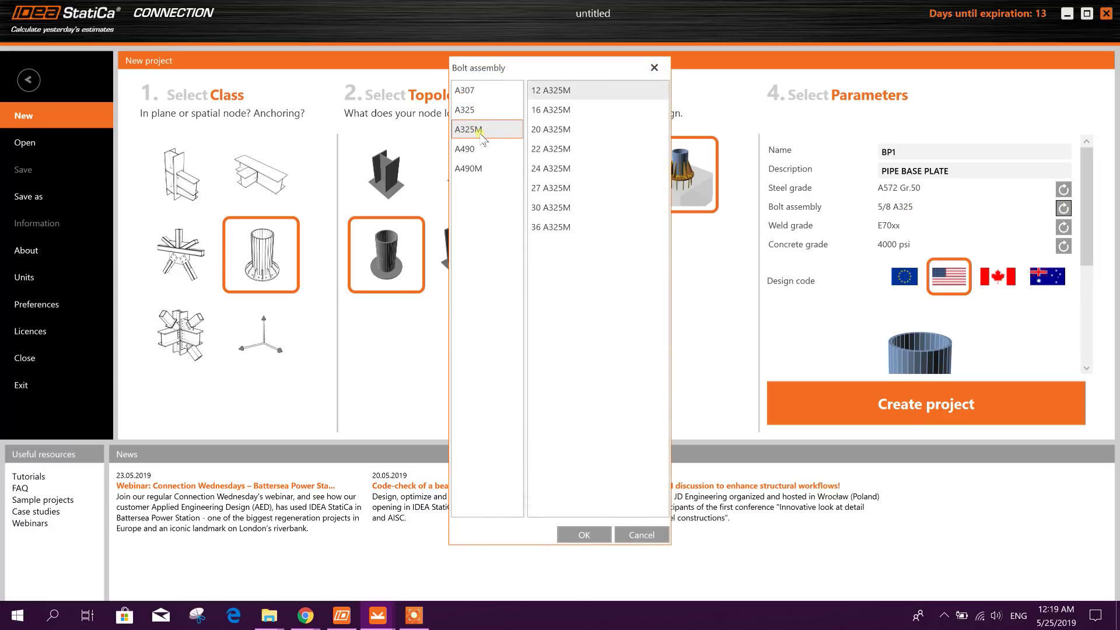
pyautogui.click(568, 110)
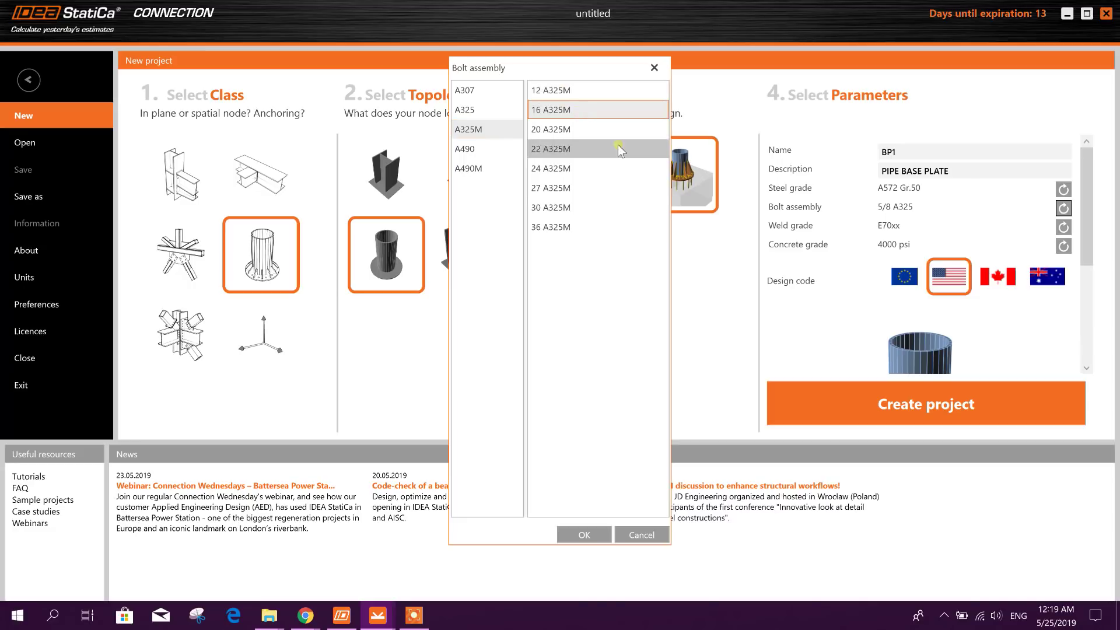
pyautogui.click(595, 530)
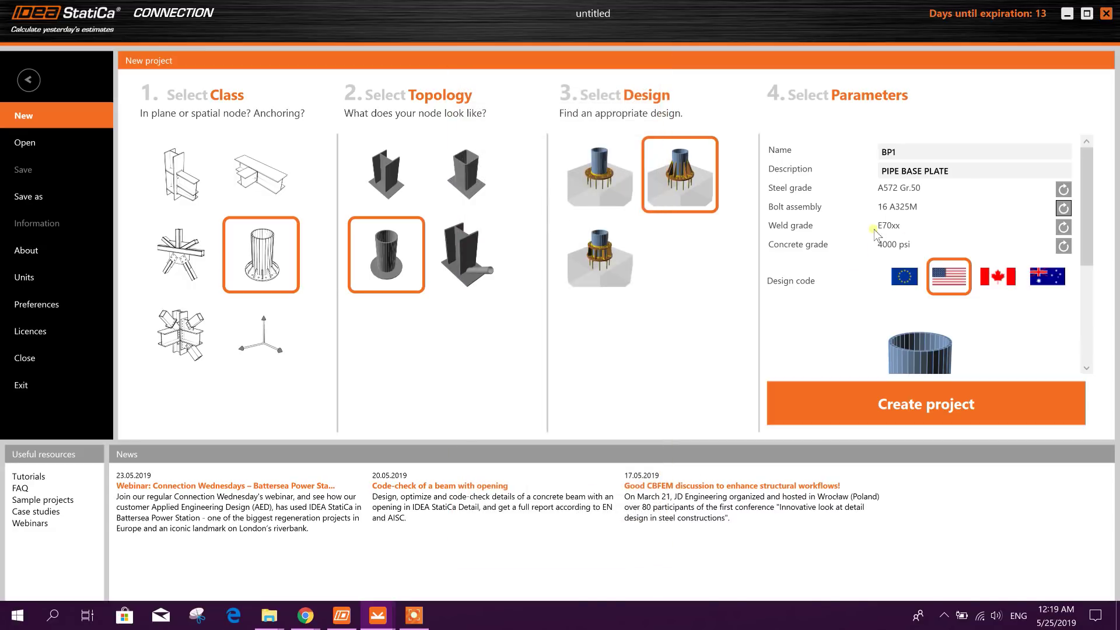
# Step: Set weld grade E60xx, keep 4000 psi concrete, and create the project
pyautogui.click(1062, 227)
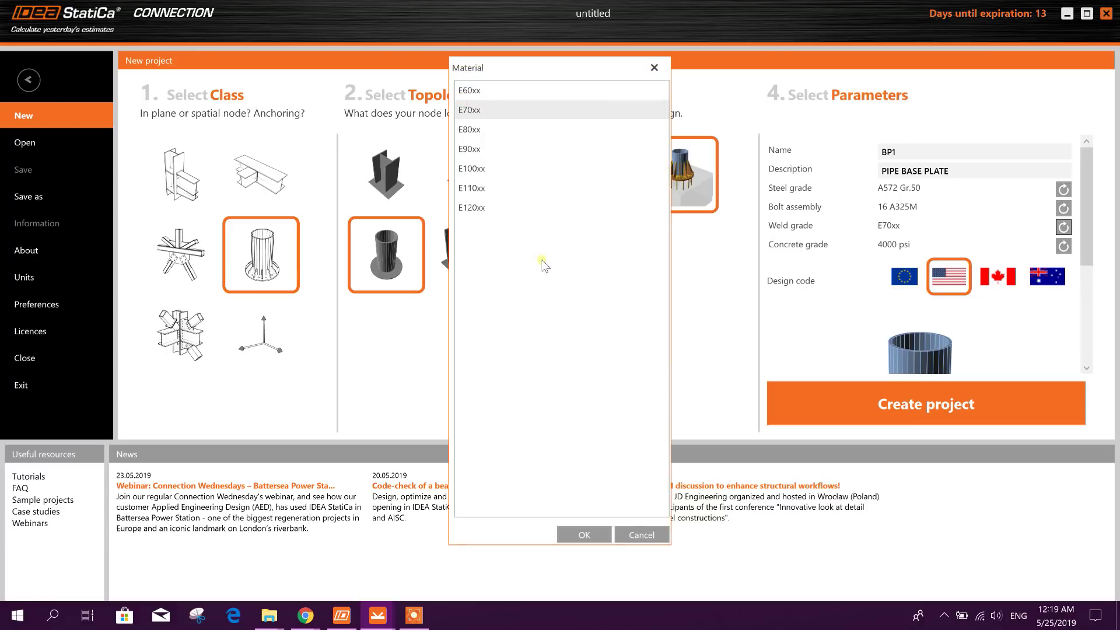
pyautogui.click(489, 91)
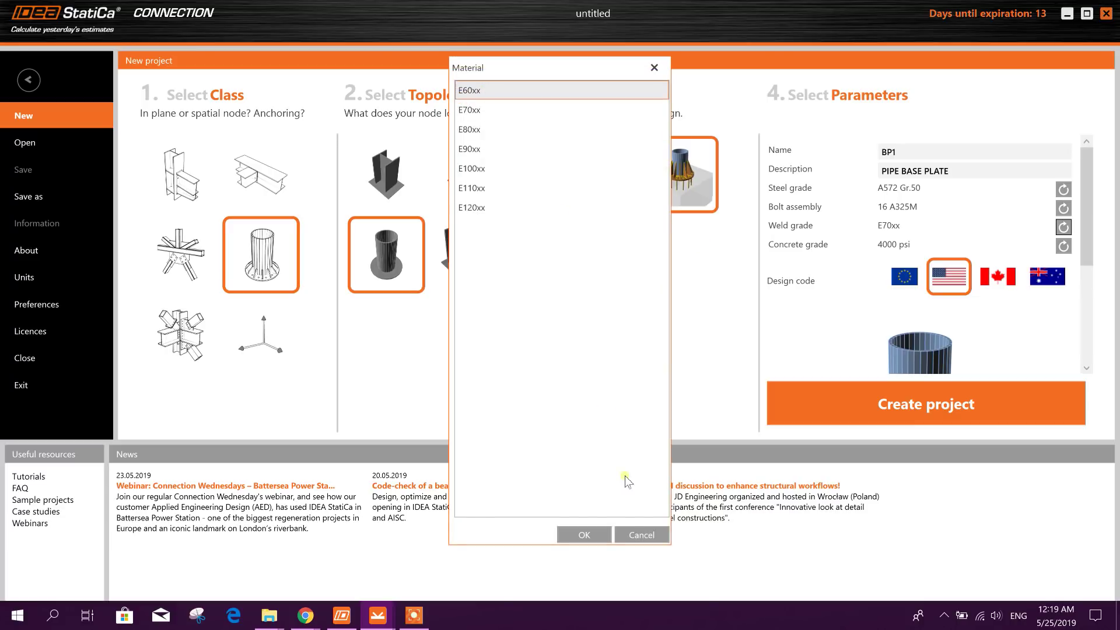
pyautogui.click(583, 535)
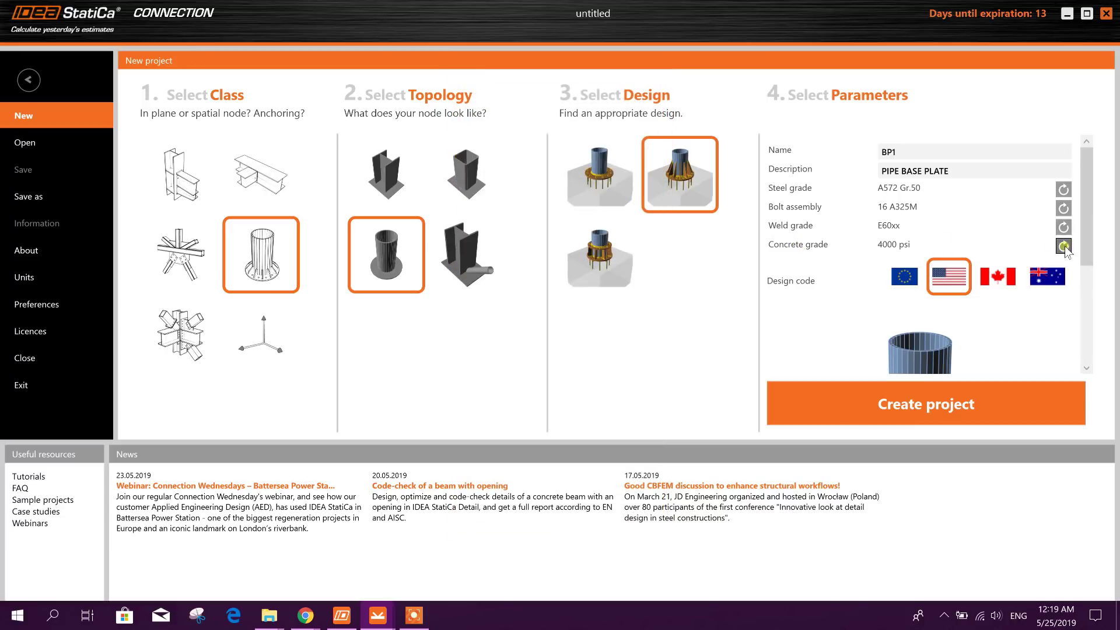
pyautogui.click(1062, 245)
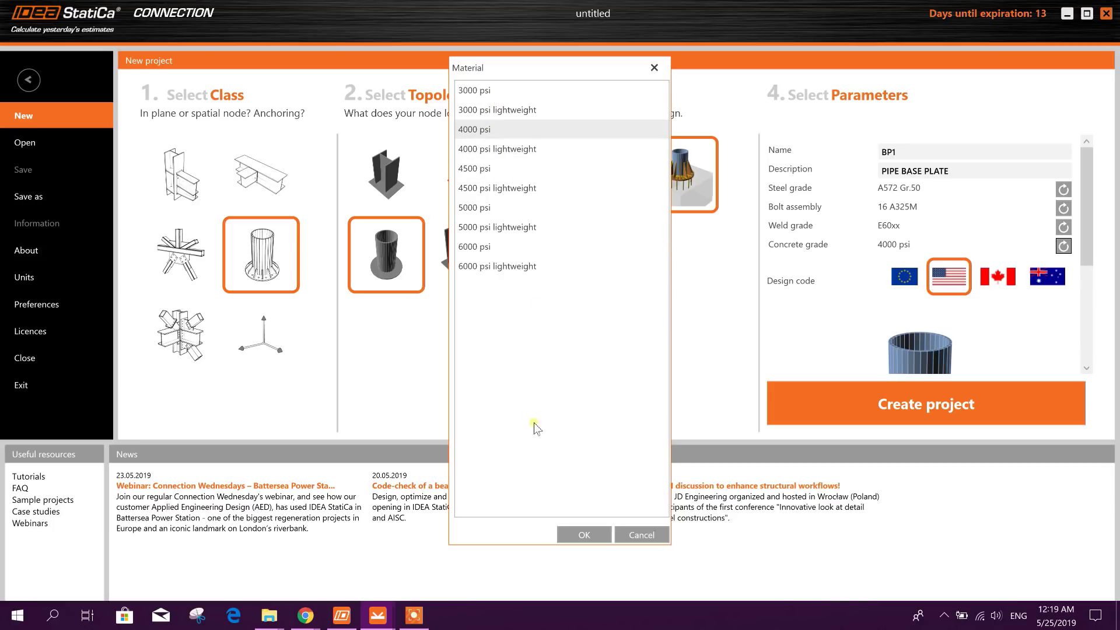
pyautogui.click(584, 535)
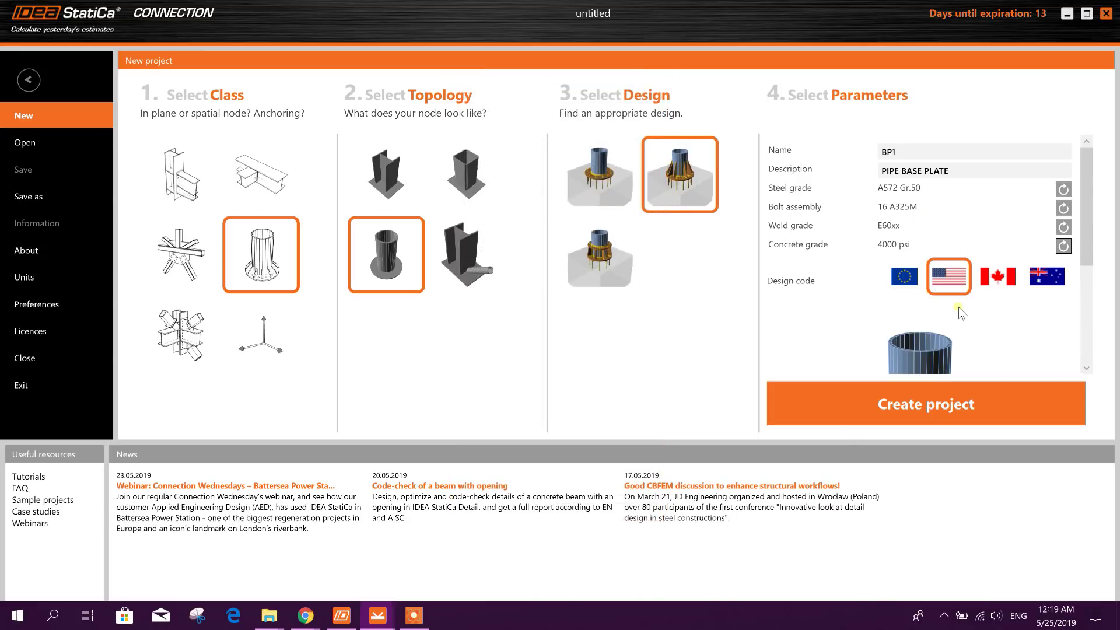
pyautogui.scroll(-3, 1023, 342)
pyautogui.click(903, 405)
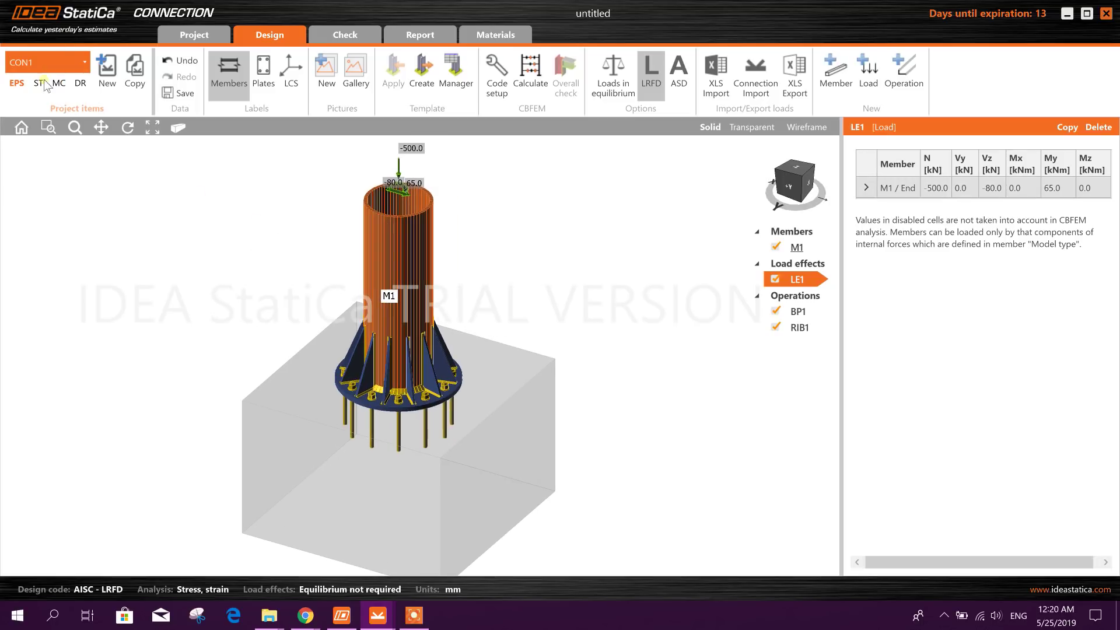
# Step: Save the project to the Desktop under the file name PIPE BASE
pyautogui.click(201, 27)
pyautogui.click(48, 174)
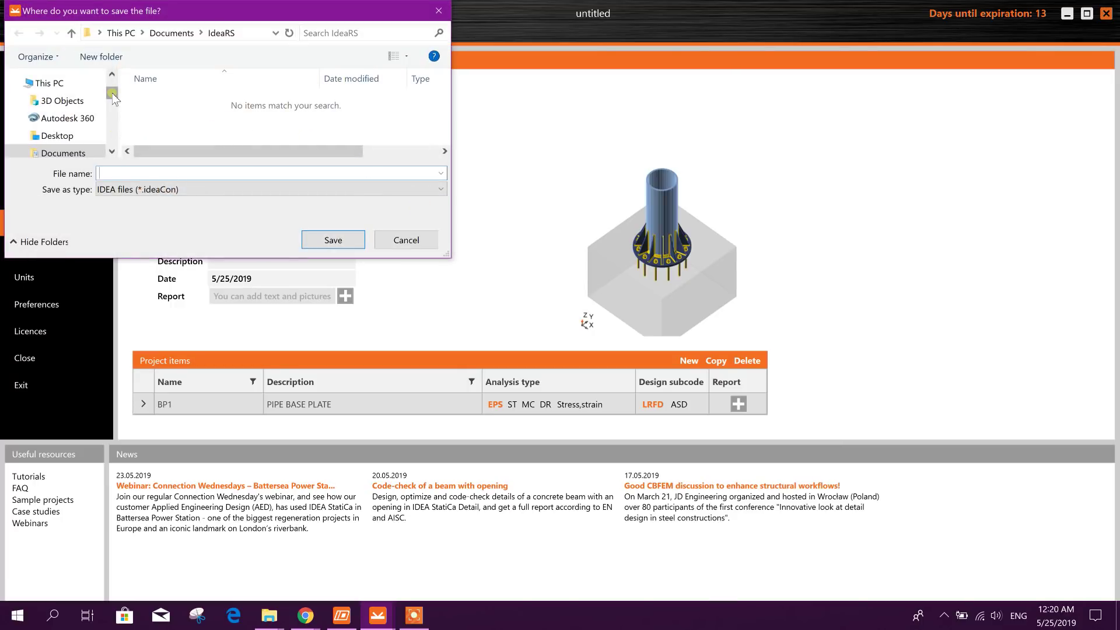
pyautogui.click(54, 136)
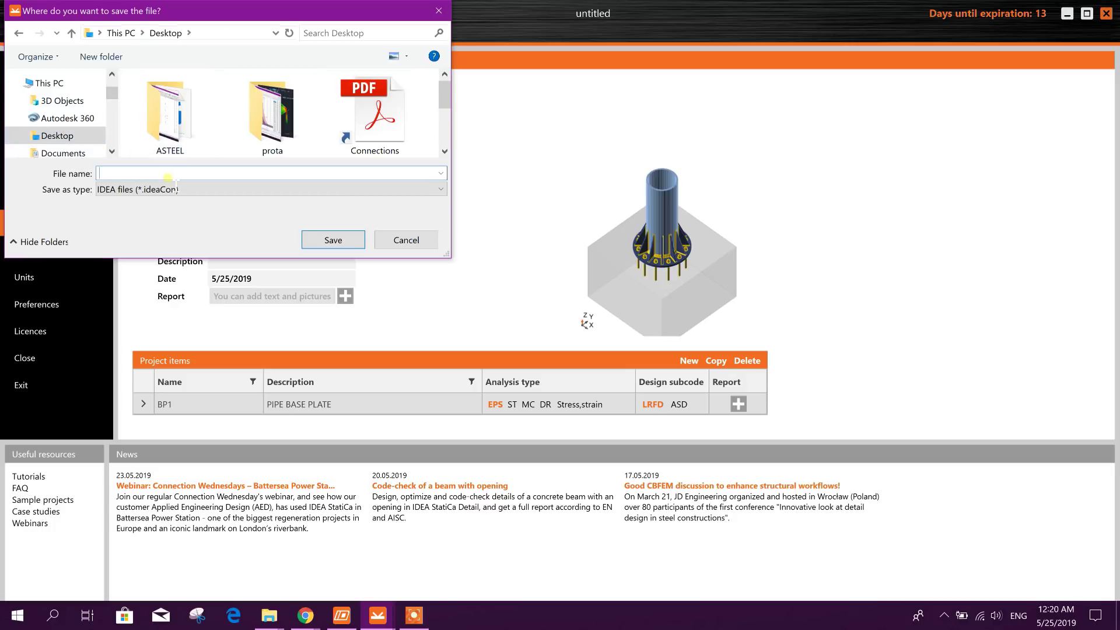
pyautogui.write('PU')
pyautogui.press('BackSpace')
pyautogui.write('IPE BASE')
pyautogui.click(332, 239)
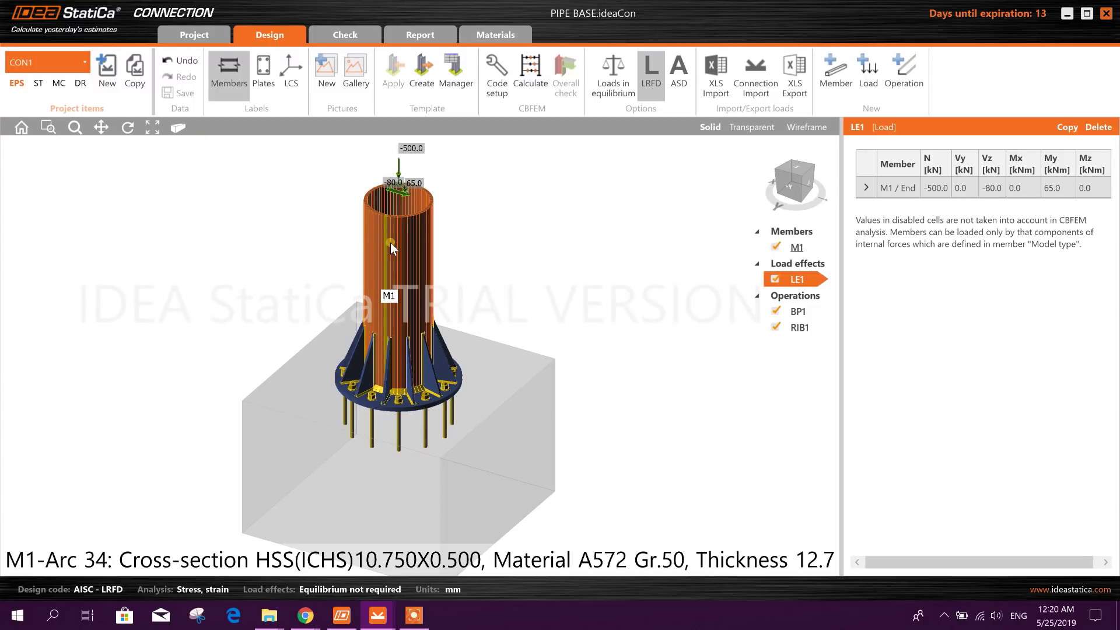
# Step: Select column M1 and browse the round section families (CHS, RO, PIPE)
pyautogui.click(420, 237)
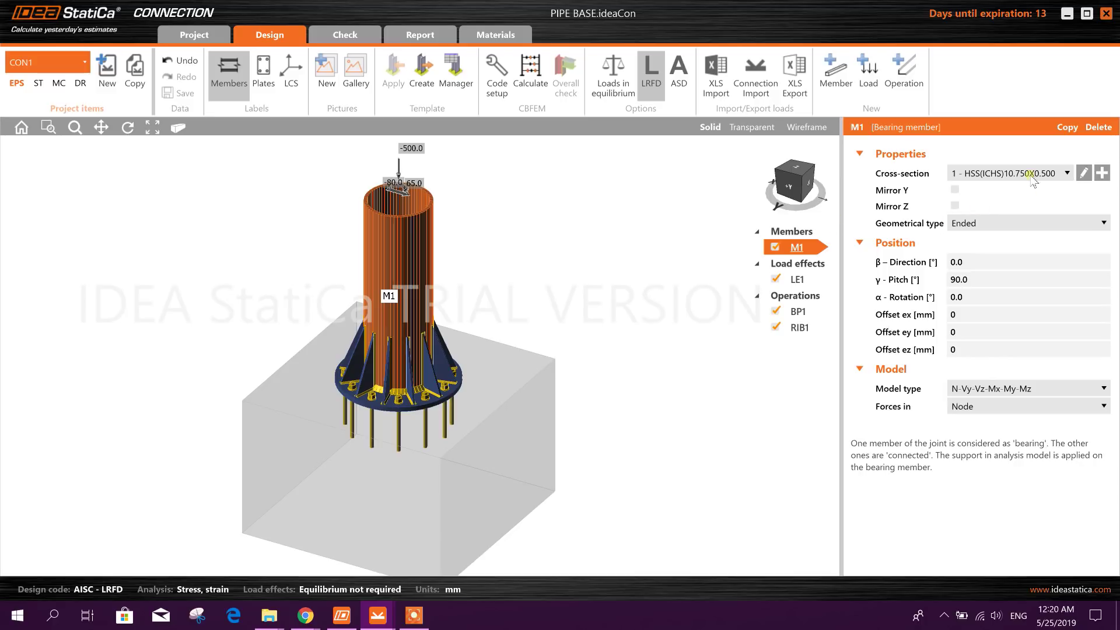
pyautogui.click(1083, 173)
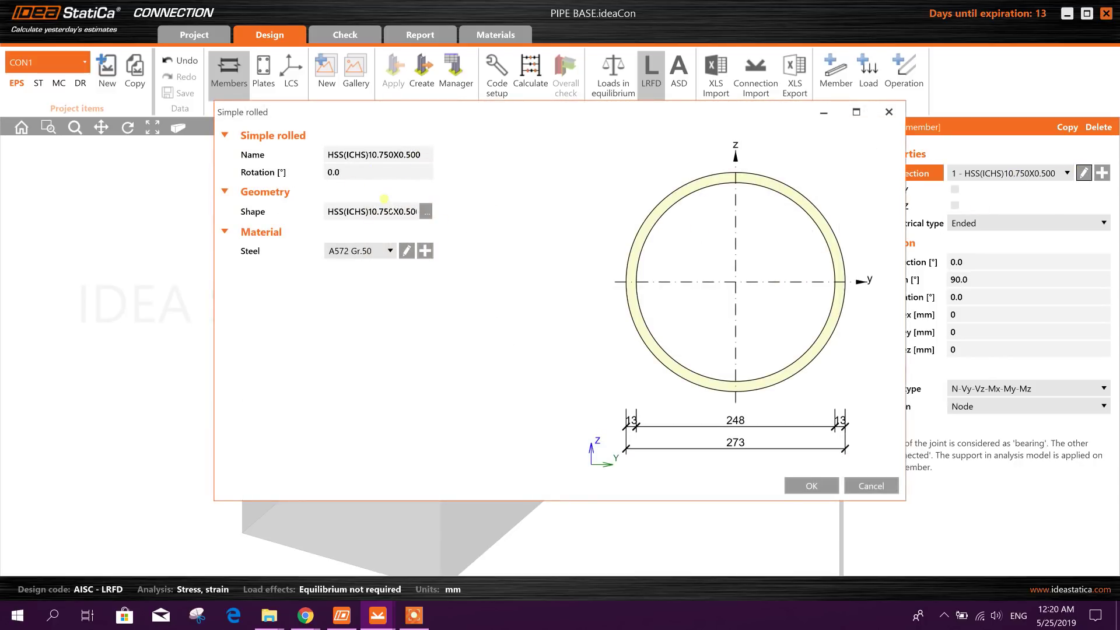
pyautogui.click(425, 212)
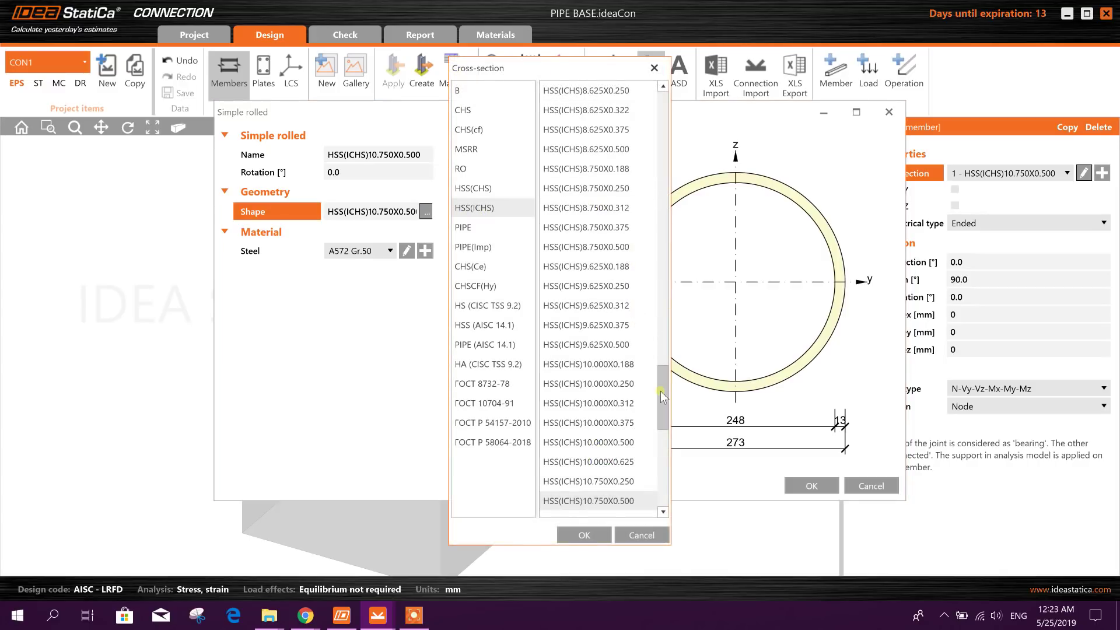
pyautogui.moveTo(667, 376); pyautogui.dragTo(666, 119)
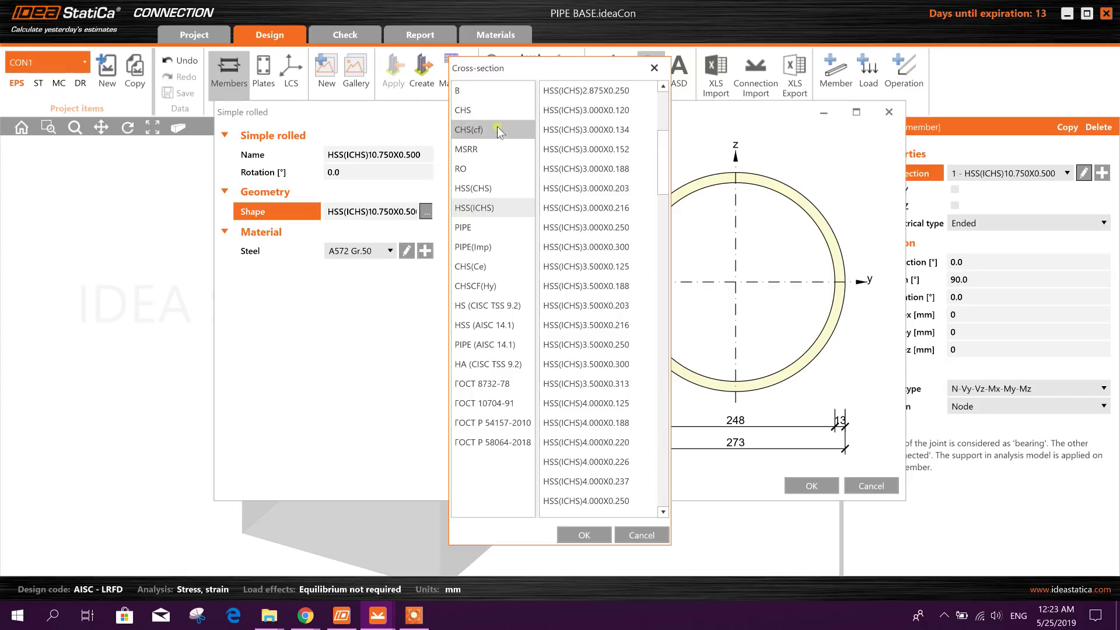
pyautogui.click(487, 111)
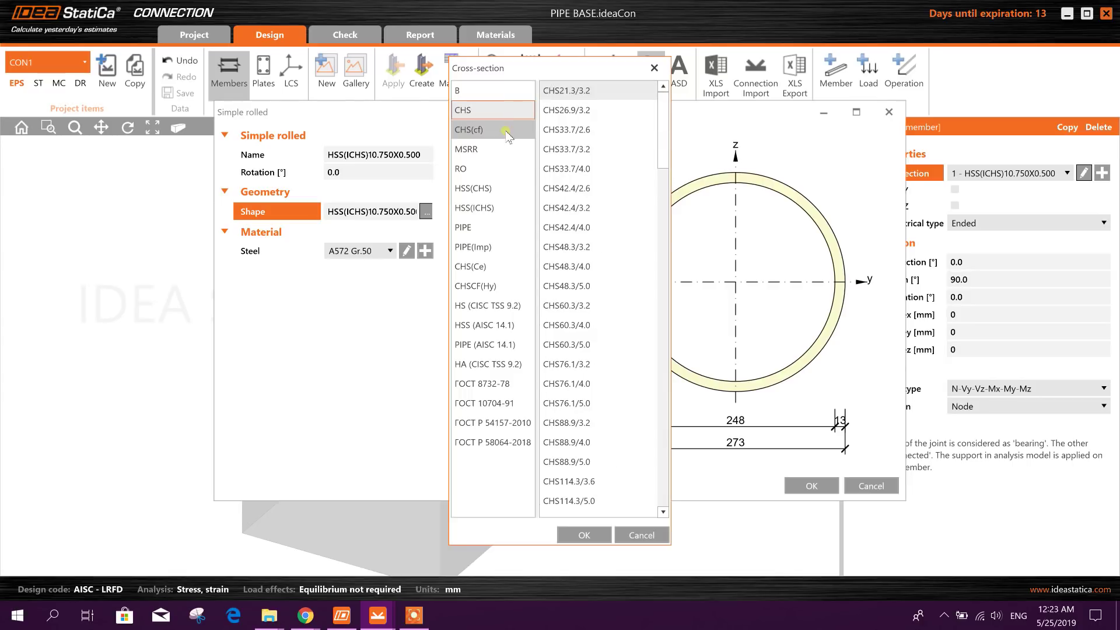
pyautogui.click(494, 168)
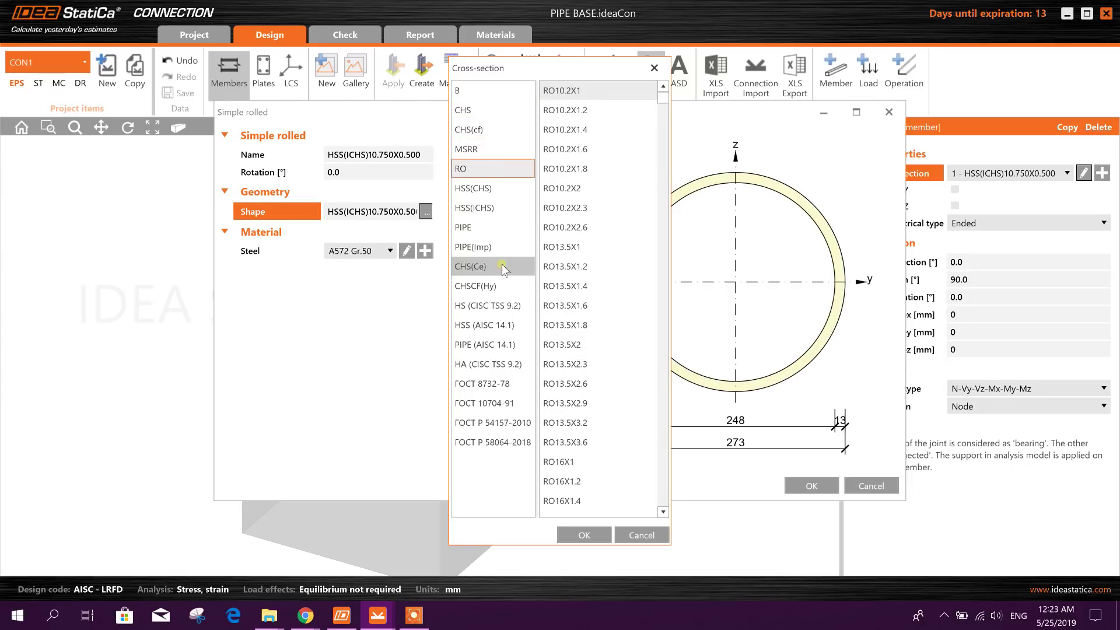
pyautogui.click(505, 209)
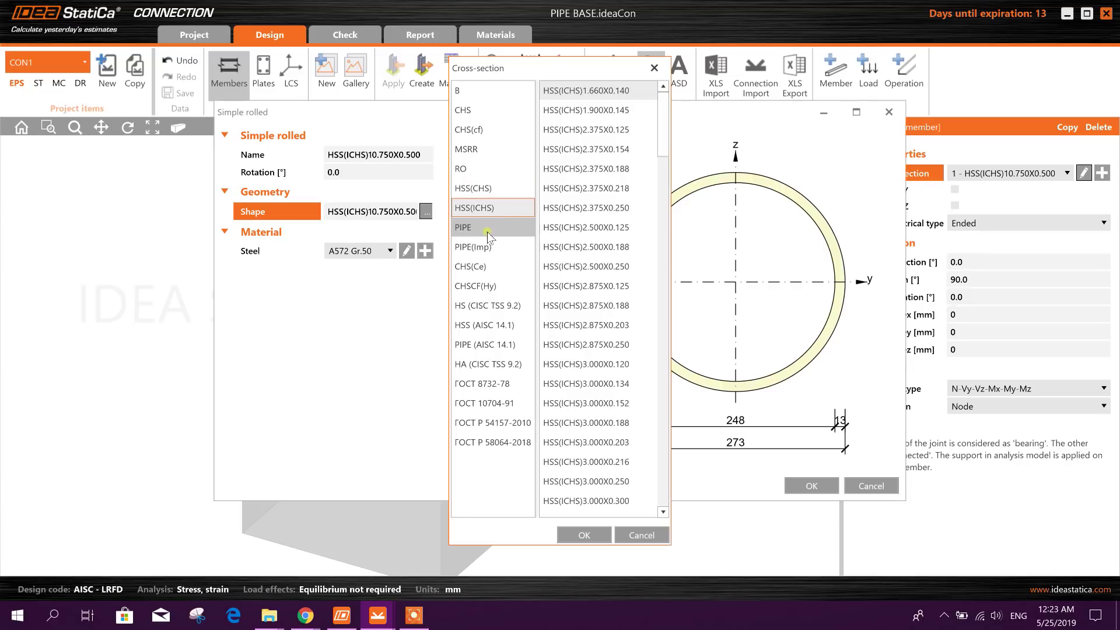
pyautogui.click(503, 229)
pyautogui.click(512, 249)
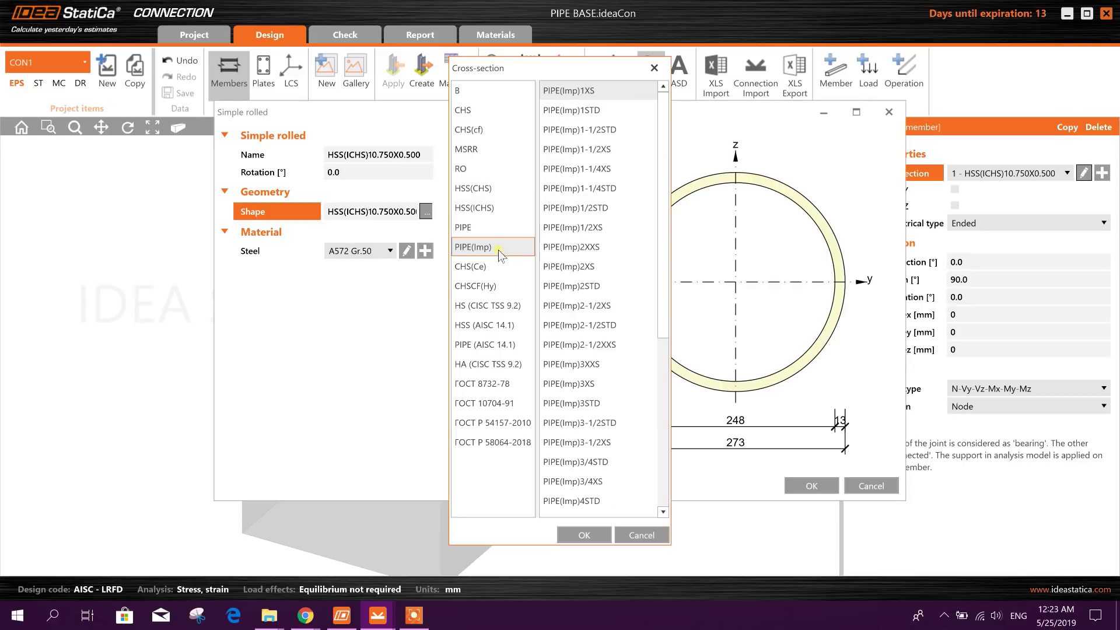
pyautogui.click(480, 348)
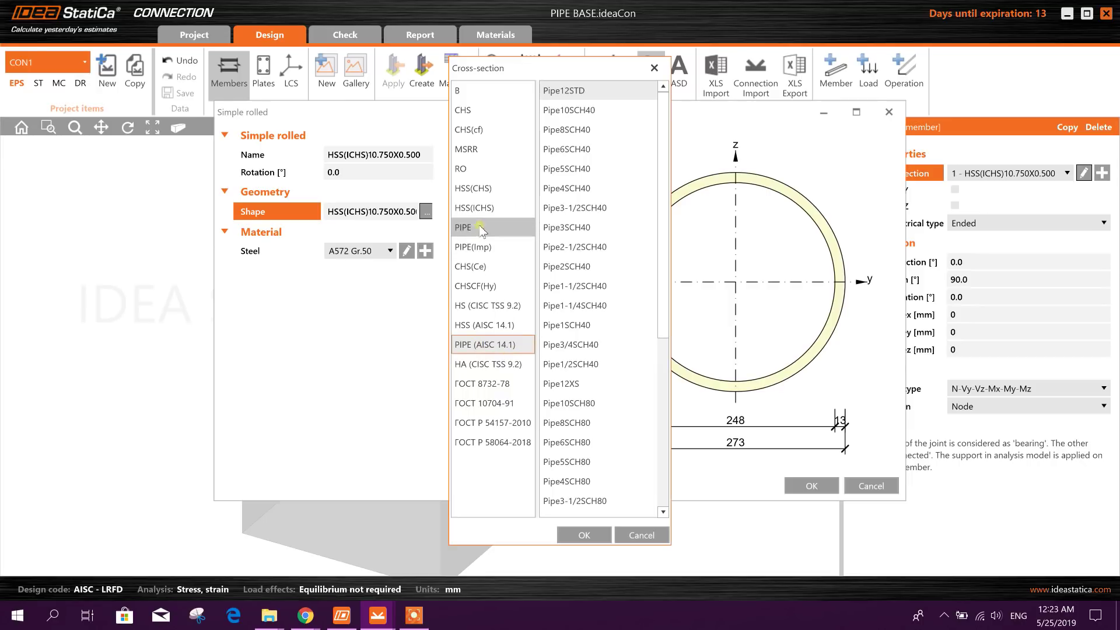
# Step: Pick HSS(ICHS)7.000X0.250 and apply it to the column
pyautogui.click(474, 207)
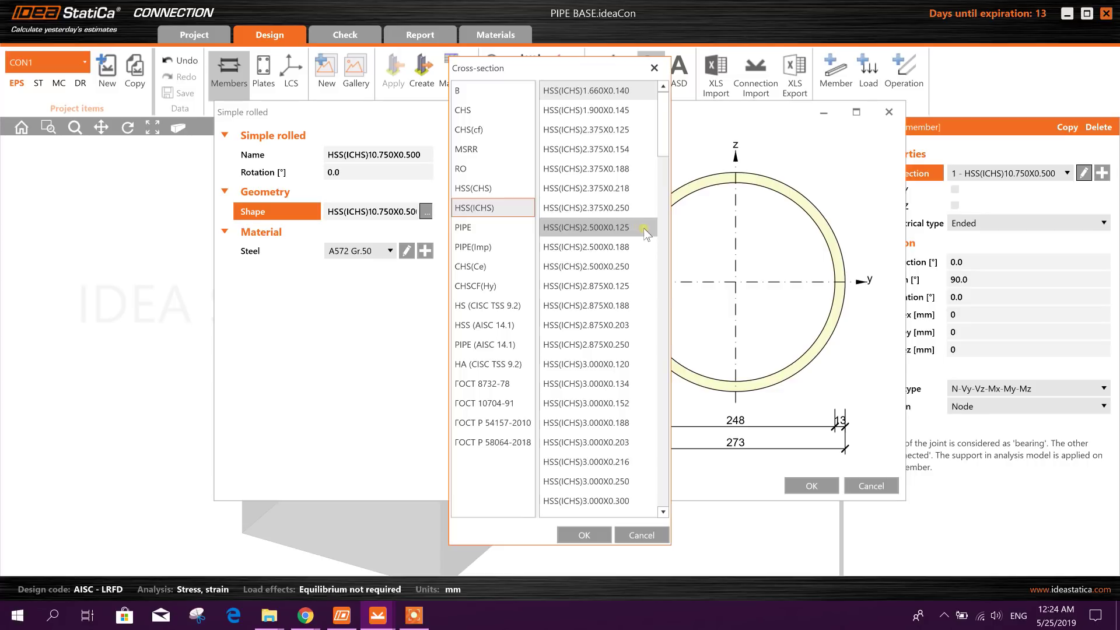
pyautogui.scroll(-10, 611, 232)
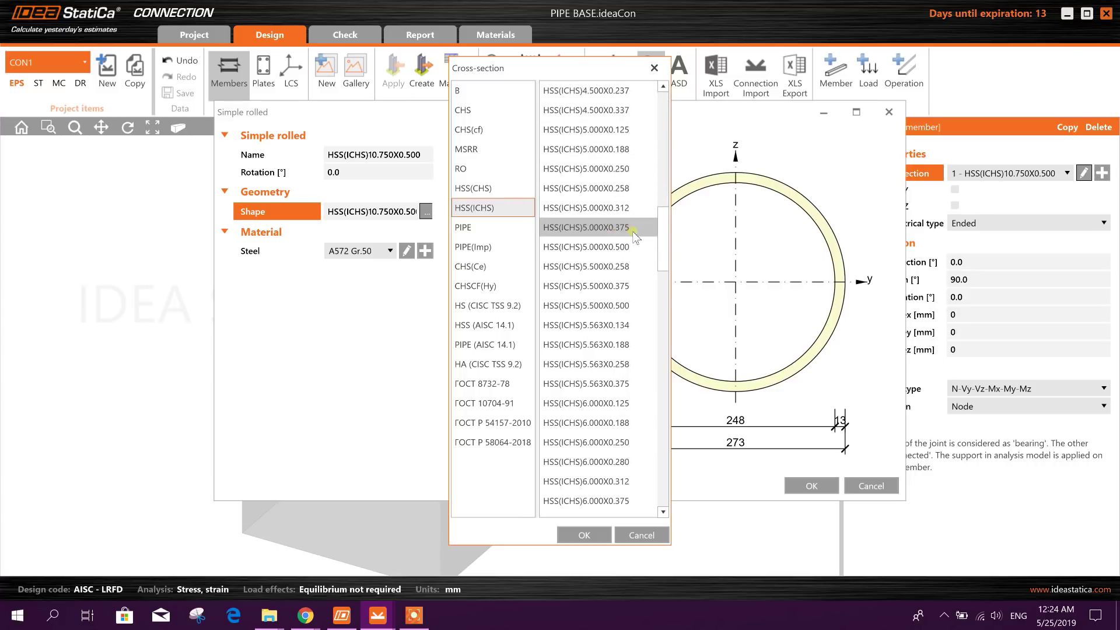
pyautogui.click(648, 247)
pyautogui.moveTo(659, 270); pyautogui.dragTo(656, 348)
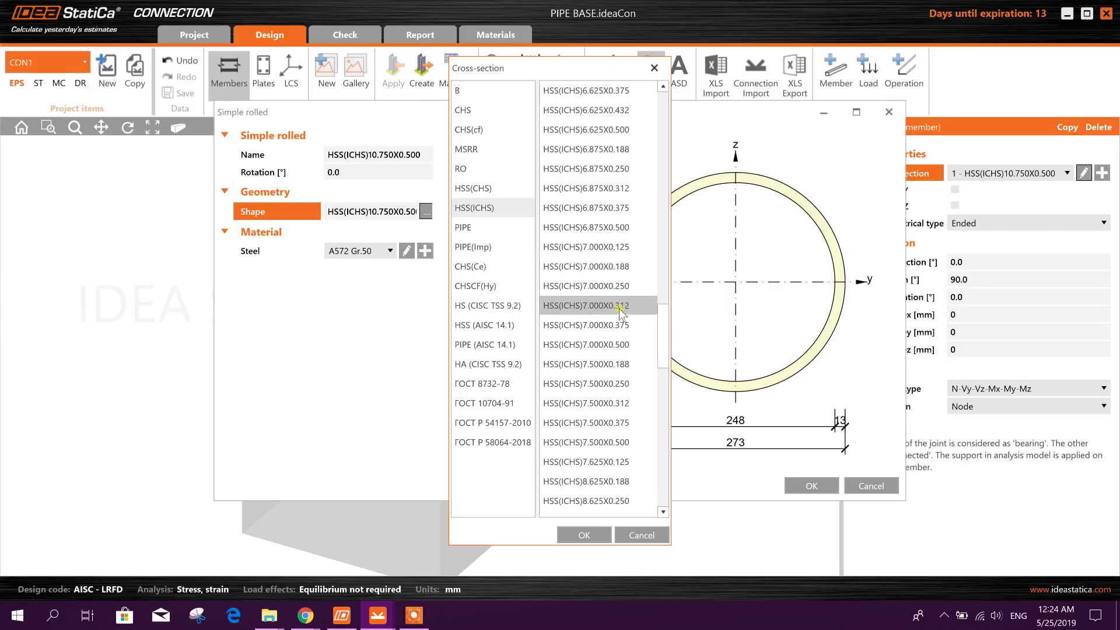
pyautogui.click(617, 285)
pyautogui.click(597, 537)
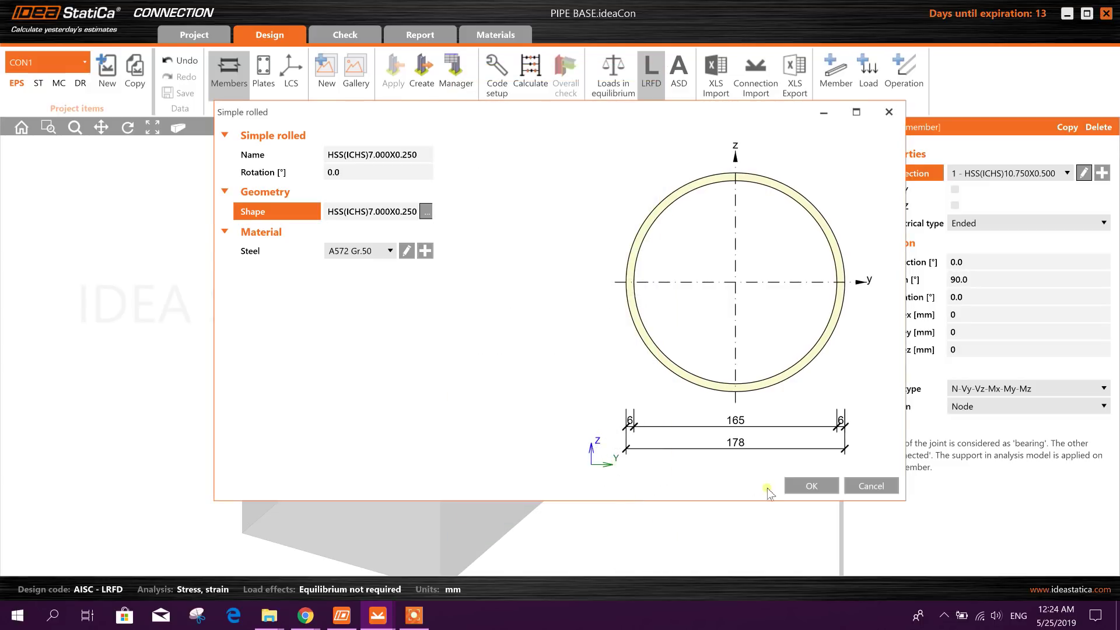
pyautogui.click(818, 486)
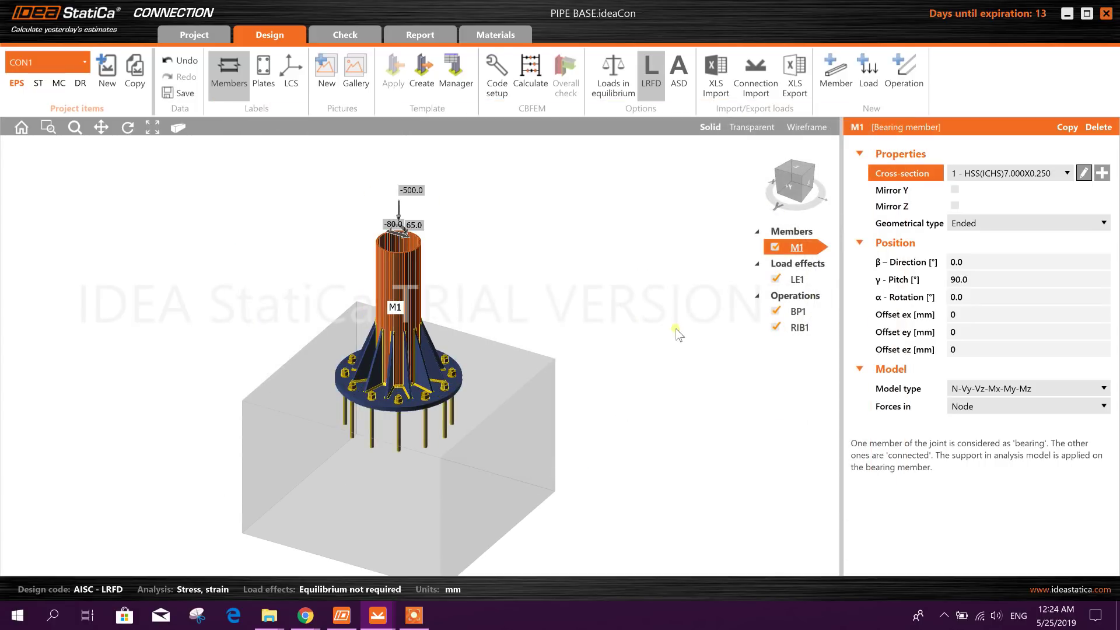
pyautogui.scroll(2, 437, 279)
pyautogui.scroll(1, 436, 279)
# Step: Set RIB1 to 6 mm thickness, 75 mm width and 150 mm depth
pyautogui.moveTo(436, 278); pyautogui.dragTo(658, 347, button='middle')
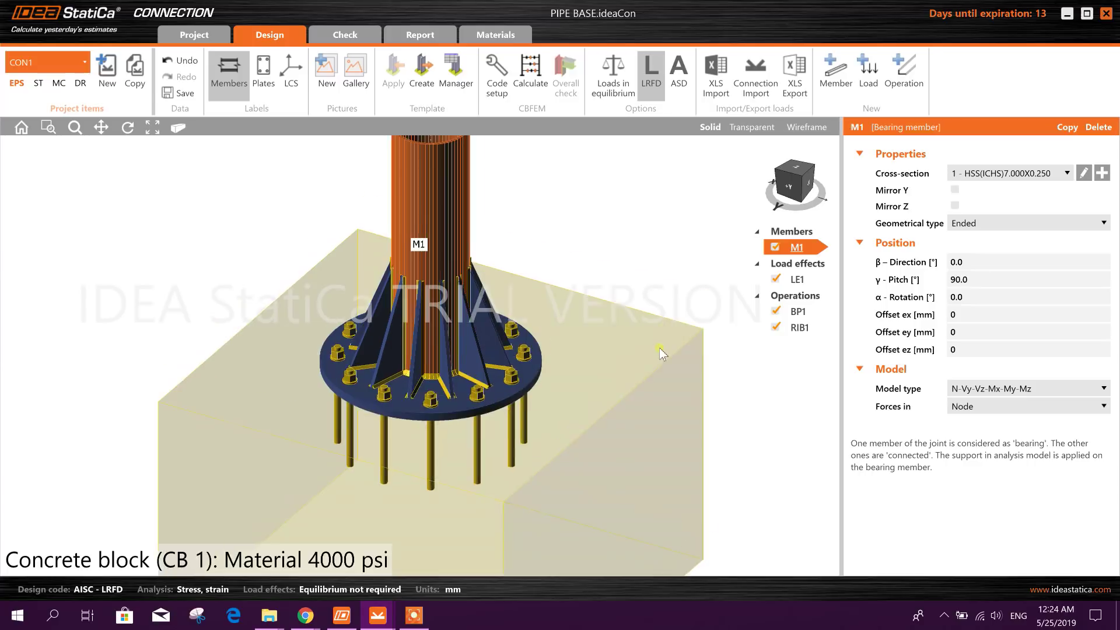
pyautogui.click(479, 358)
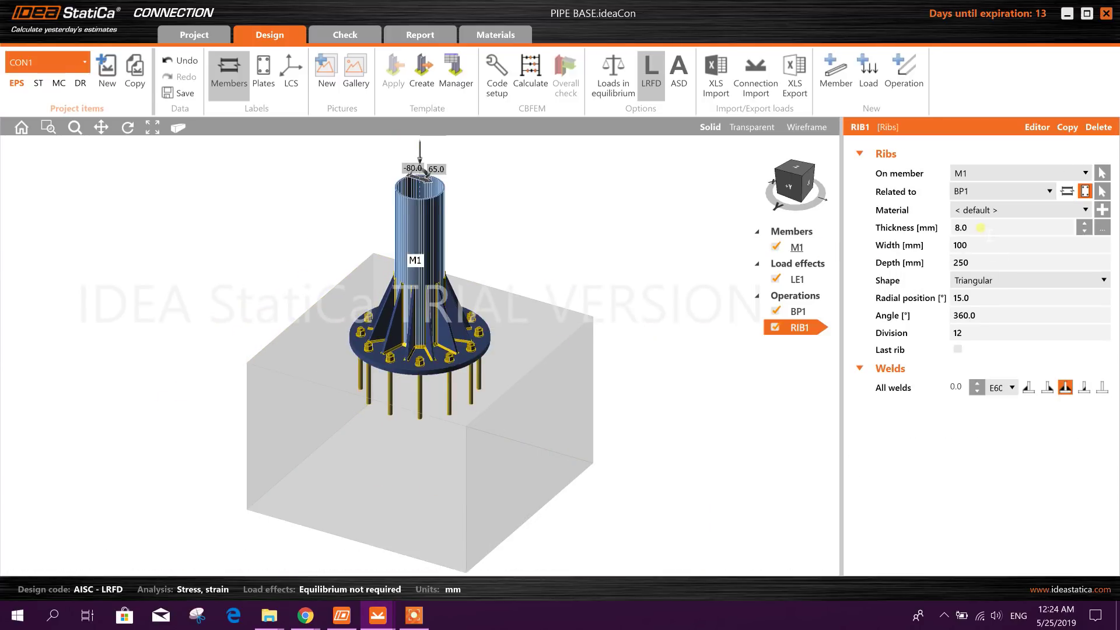
pyautogui.click(981, 228)
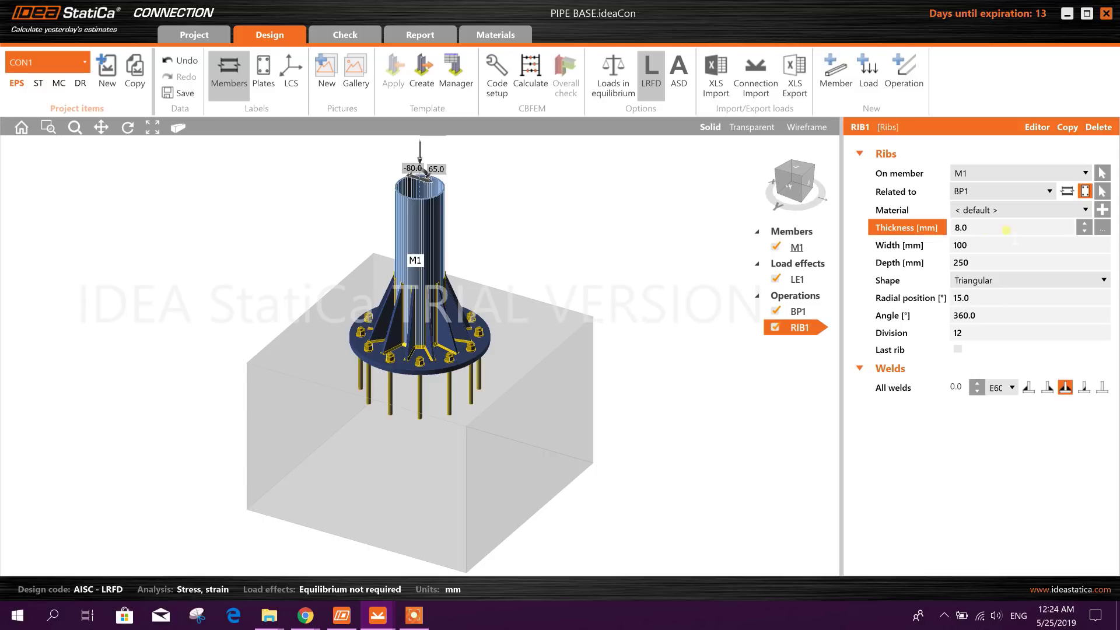
pyautogui.click(1007, 231)
pyautogui.write('6')
pyautogui.click(991, 247)
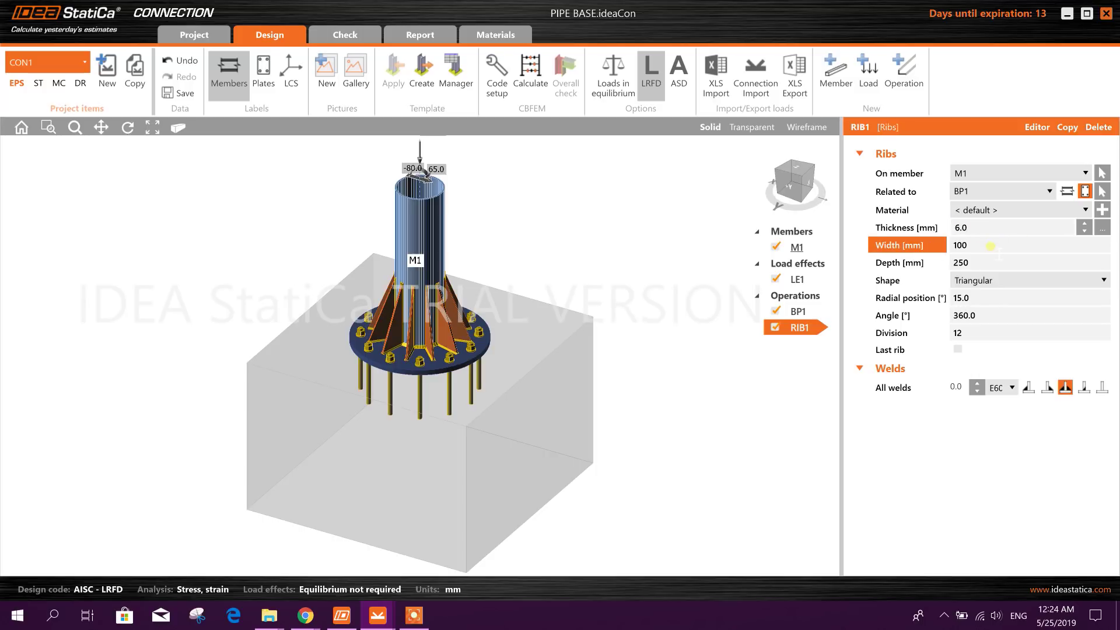
pyautogui.click(991, 247)
pyautogui.click(987, 261)
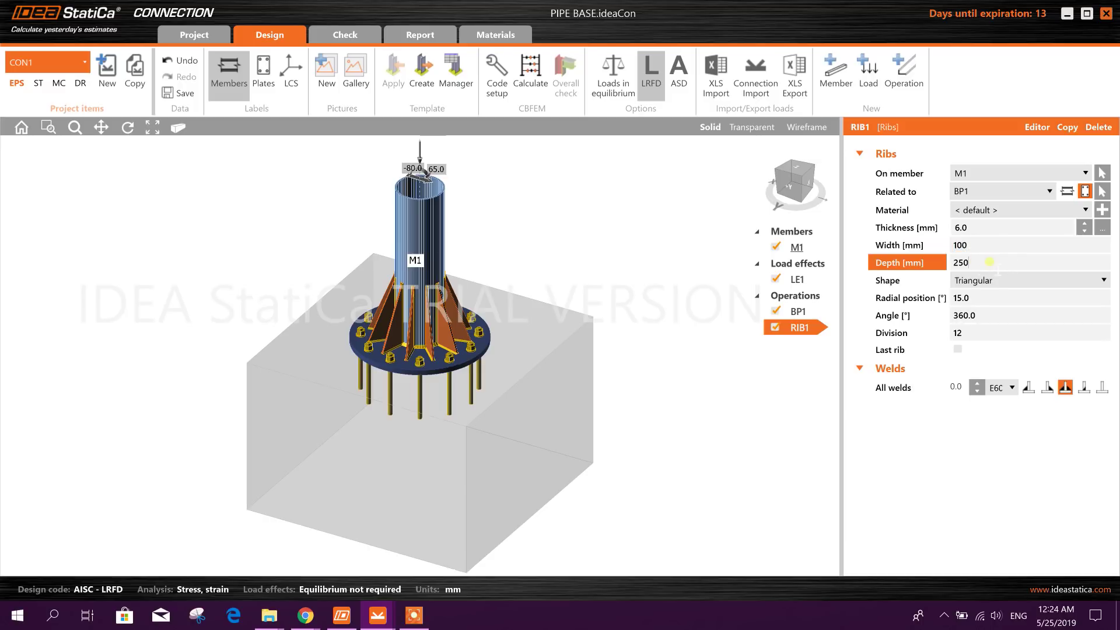
pyautogui.click(955, 249)
pyautogui.write('75')
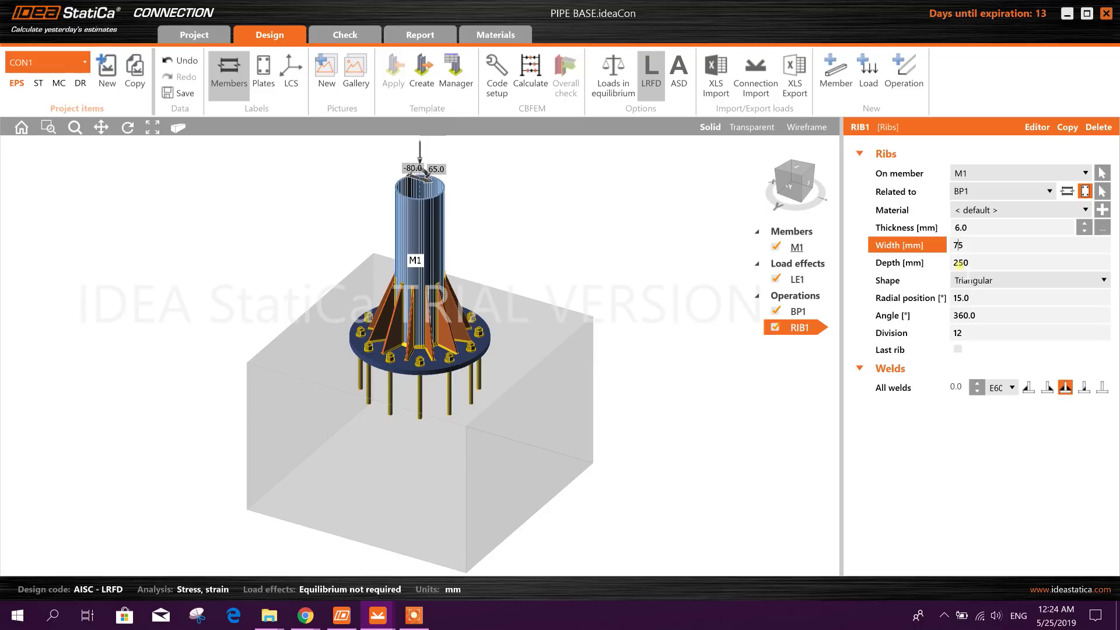
pyautogui.press('Tab')
pyautogui.write('1')
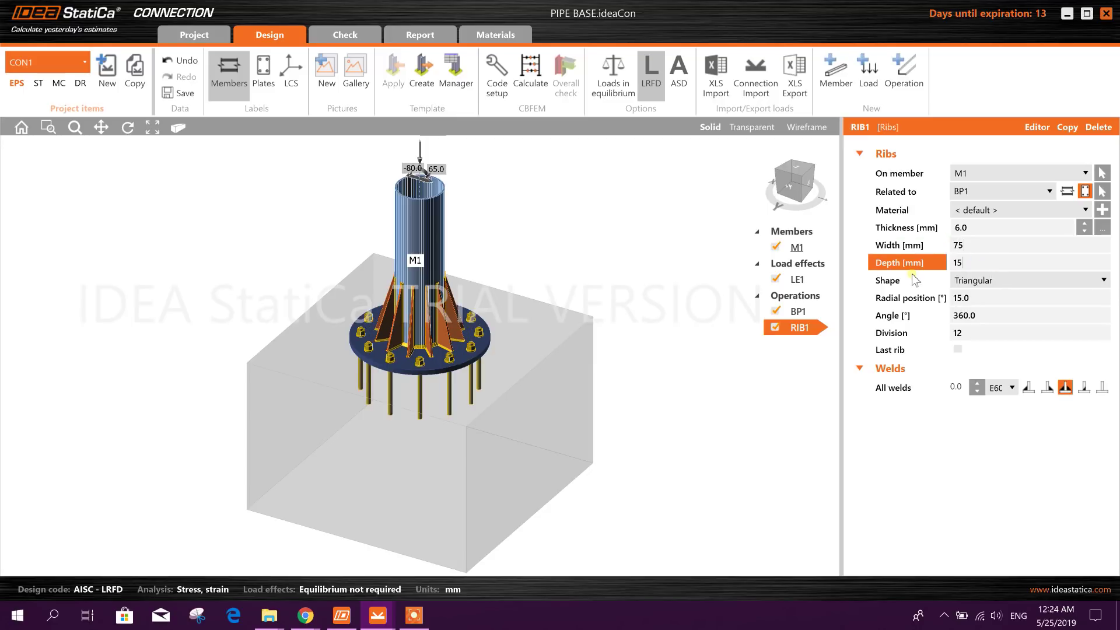
pyautogui.write('50')
pyautogui.click(995, 246)
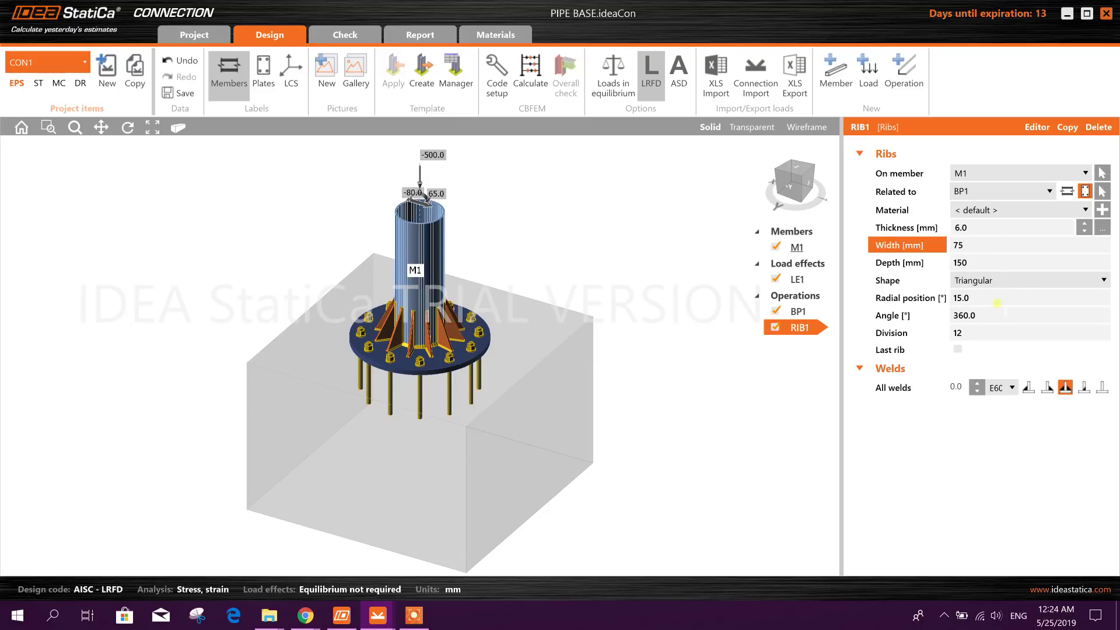
# Step: Try rectangular and chamfered rib shapes, then keep them triangular
pyautogui.click(998, 281)
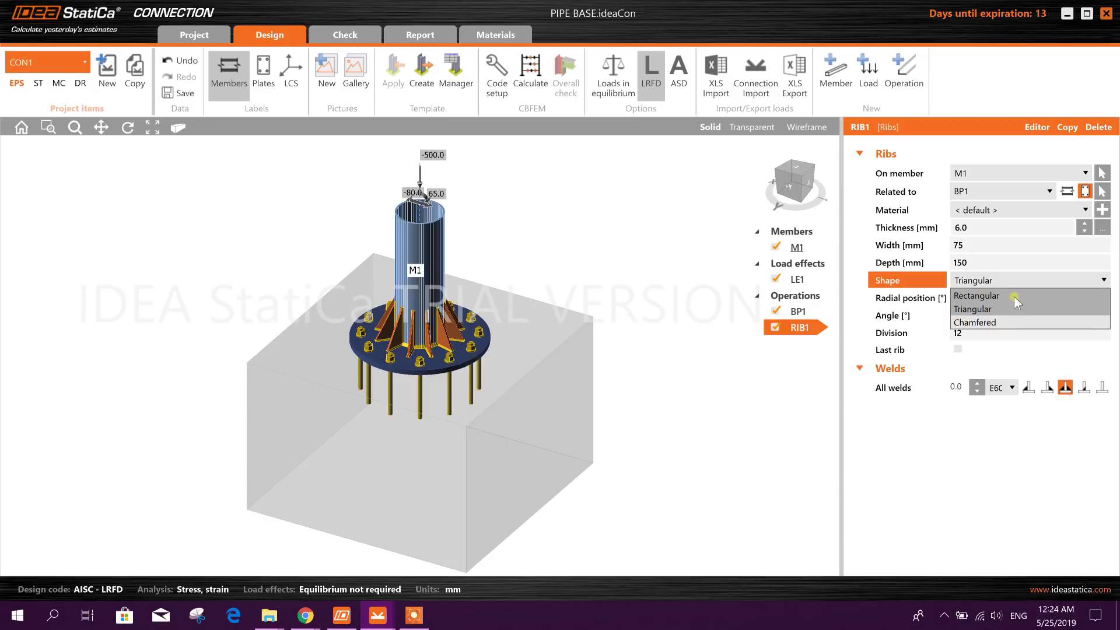
pyautogui.click(1014, 296)
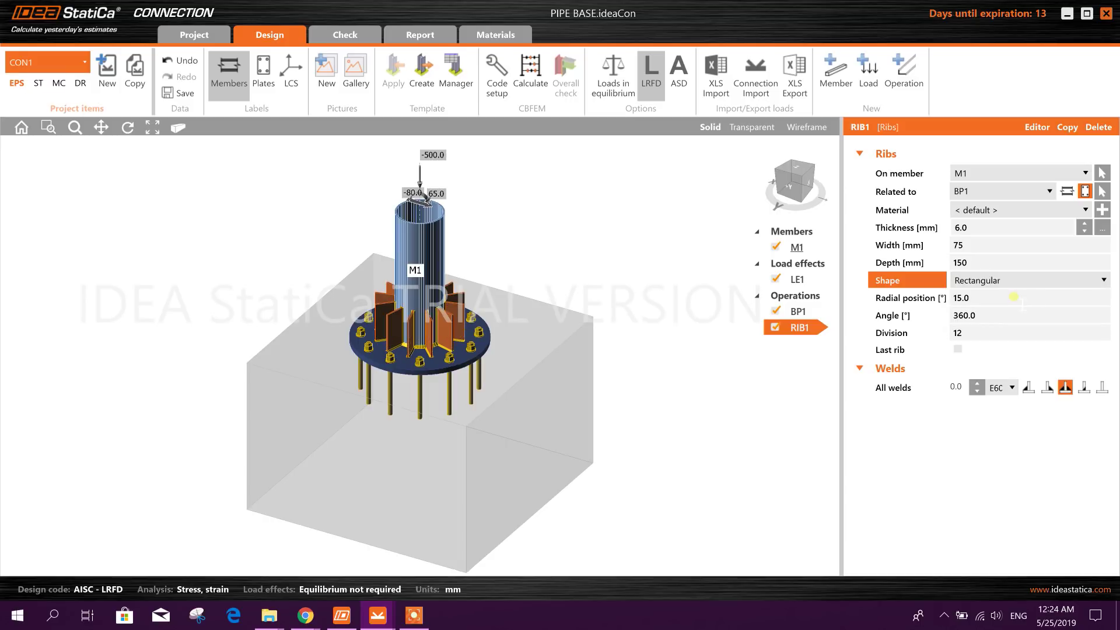
pyautogui.click(1072, 279)
pyautogui.click(997, 321)
pyautogui.click(1017, 281)
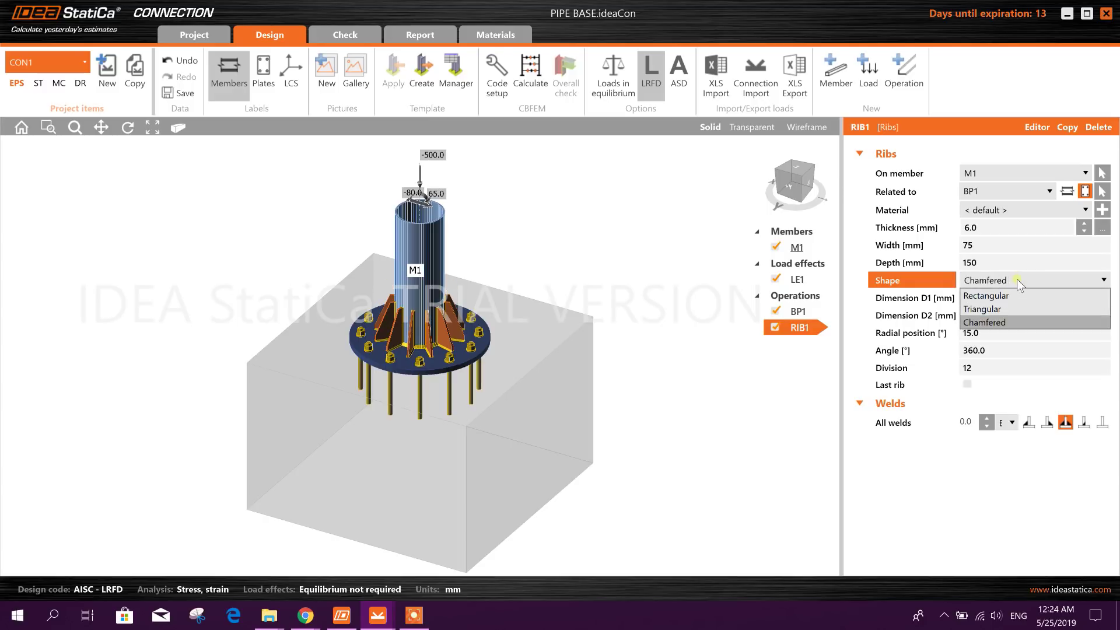
pyautogui.click(1006, 322)
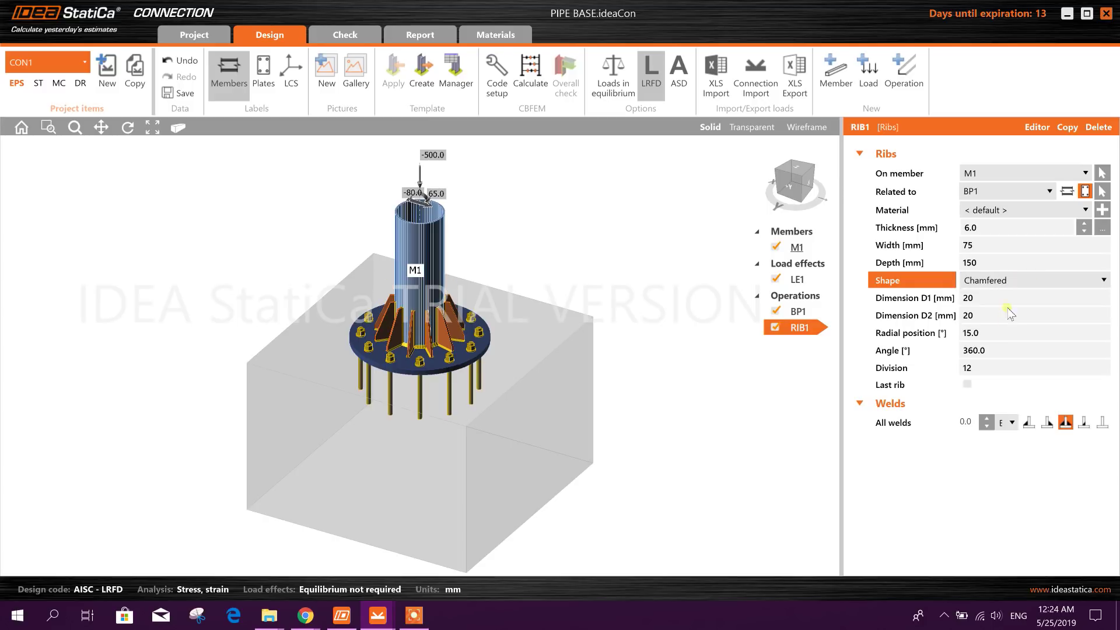
pyautogui.click(1022, 282)
pyautogui.click(999, 309)
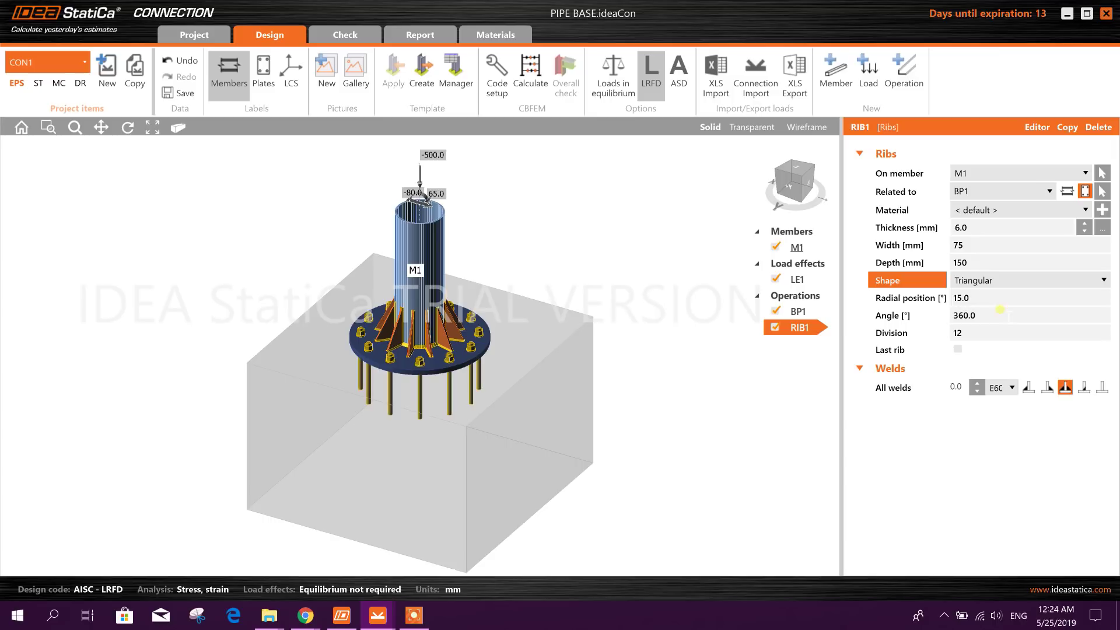
pyautogui.click(994, 299)
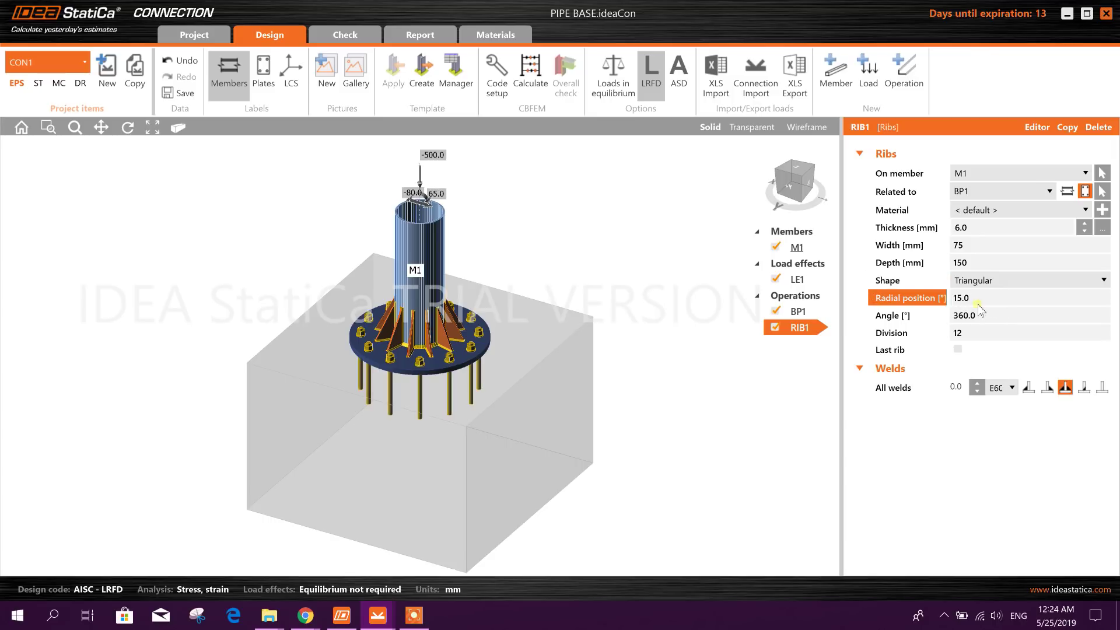
# Step: Change the rib division from 12 to 8 over a 360° angle
pyautogui.click(943, 322)
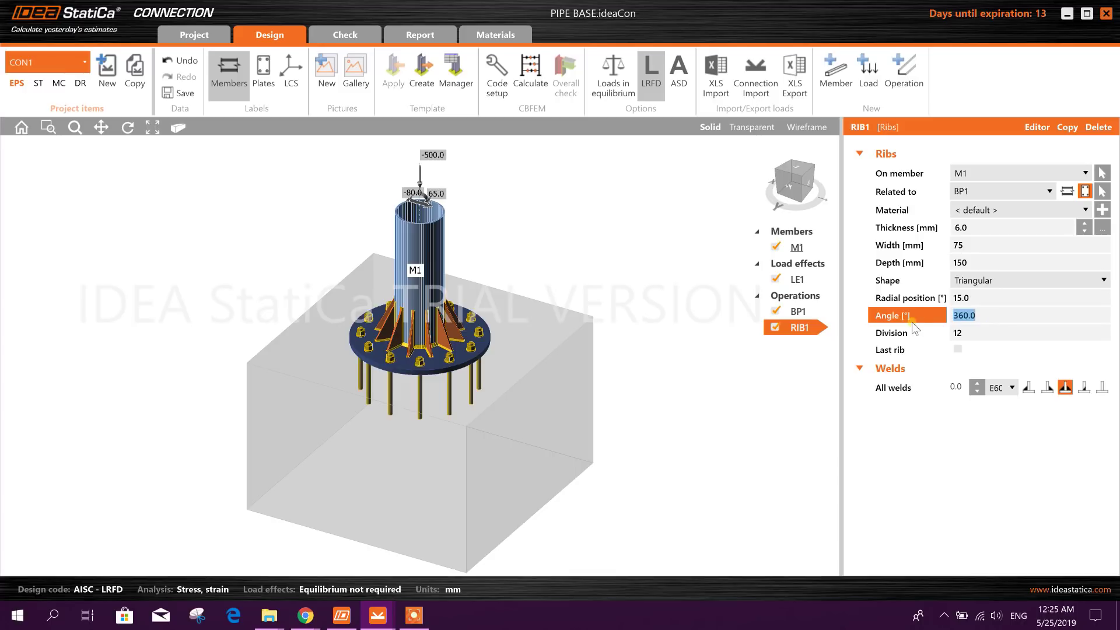
pyautogui.click(969, 333)
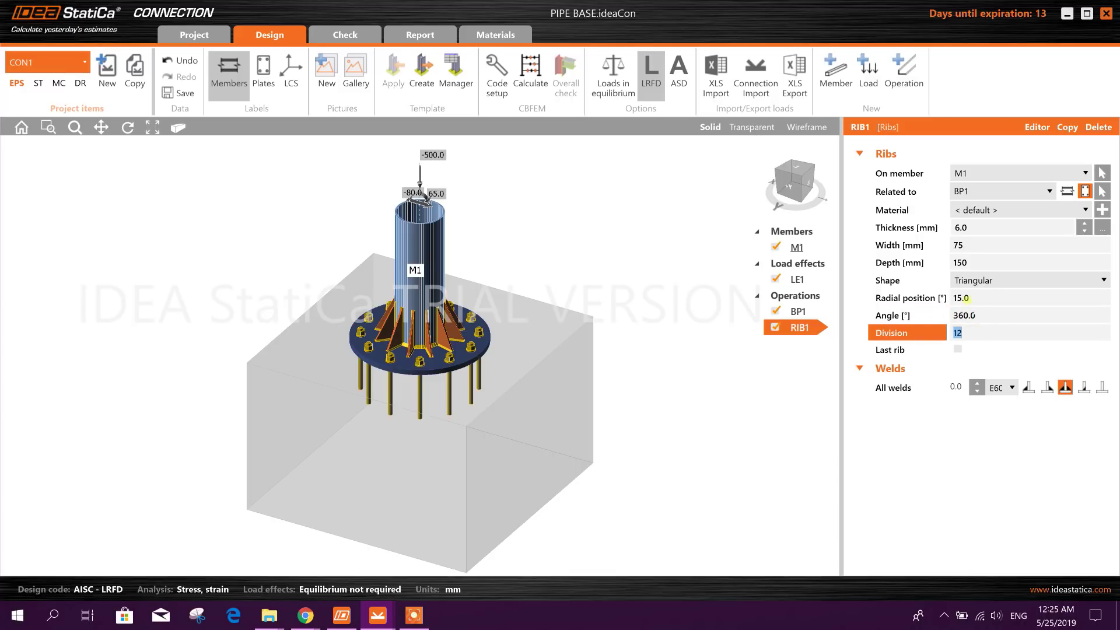
pyautogui.write('8')
pyautogui.click(995, 316)
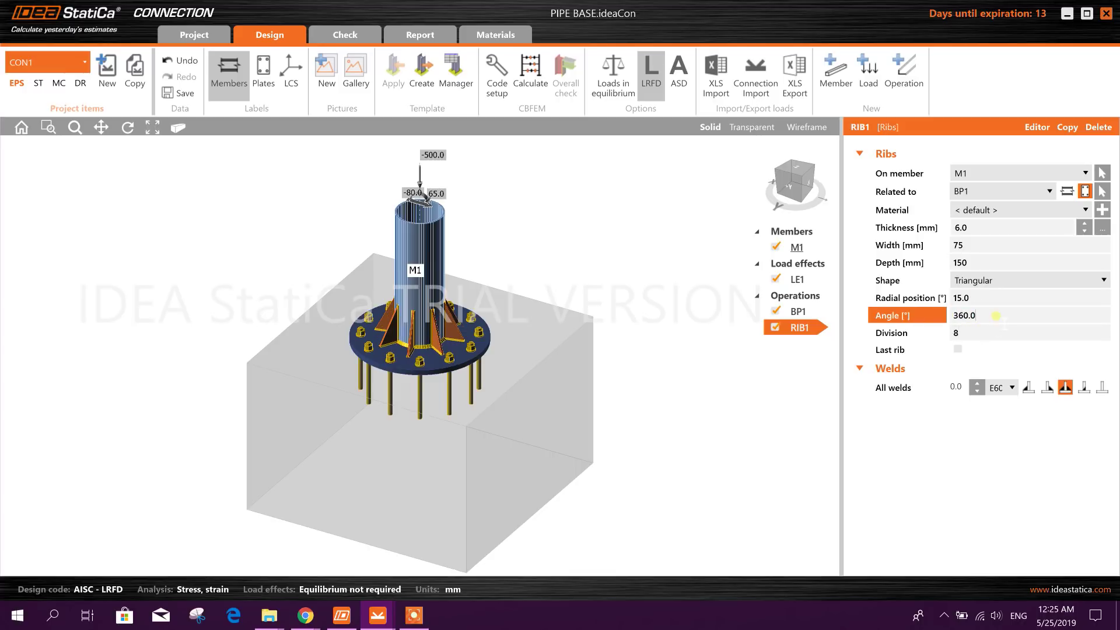
pyautogui.click(986, 332)
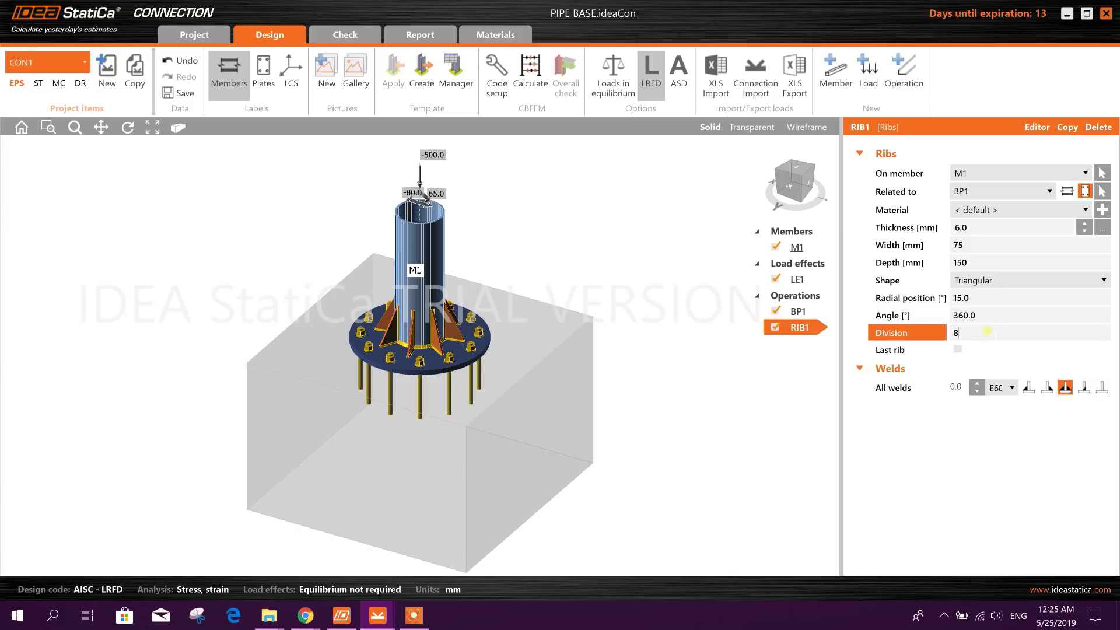
pyautogui.click(992, 317)
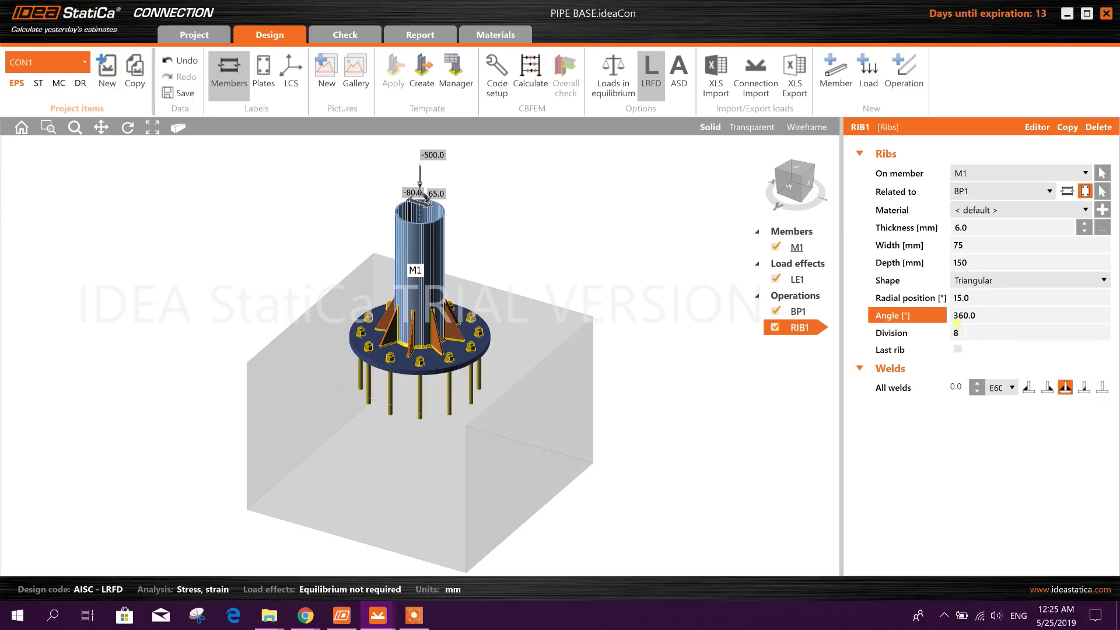
# Step: Try radial positions 30 and 15, then settle the ribs at 0°
pyautogui.click(991, 295)
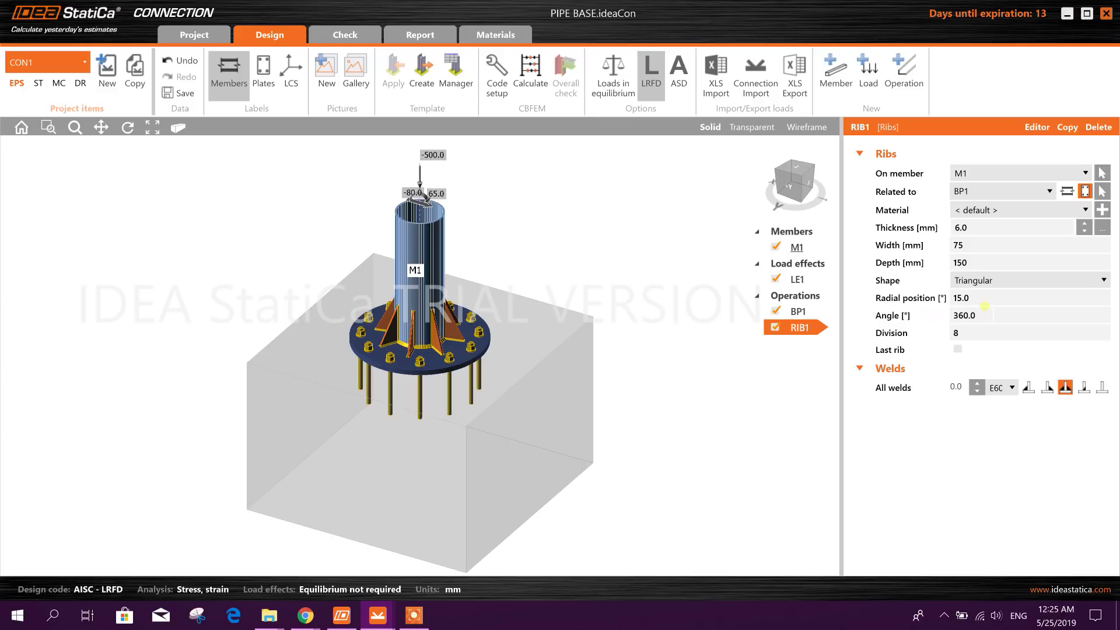
pyautogui.doubleClick(988, 299)
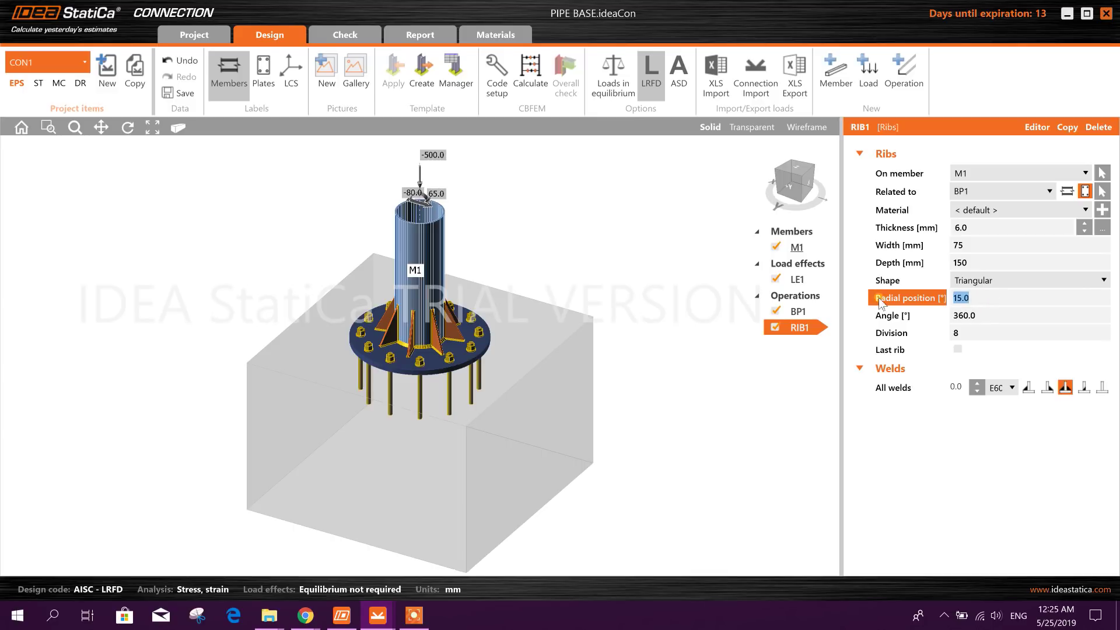
pyautogui.write('30')
pyautogui.click(994, 316)
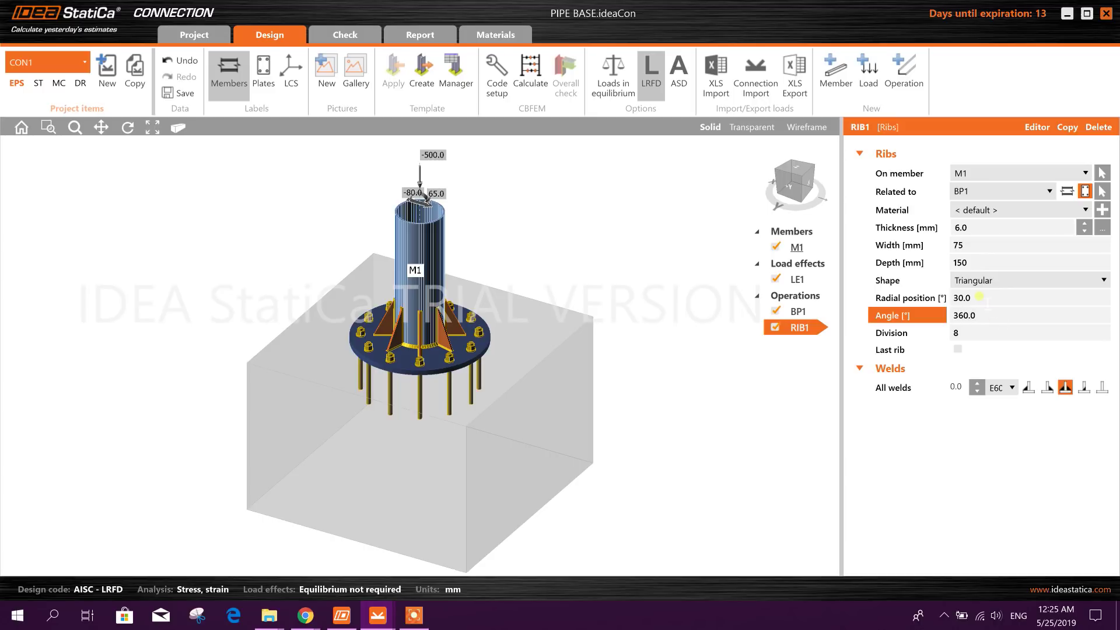
pyautogui.click(980, 297)
pyautogui.write('15')
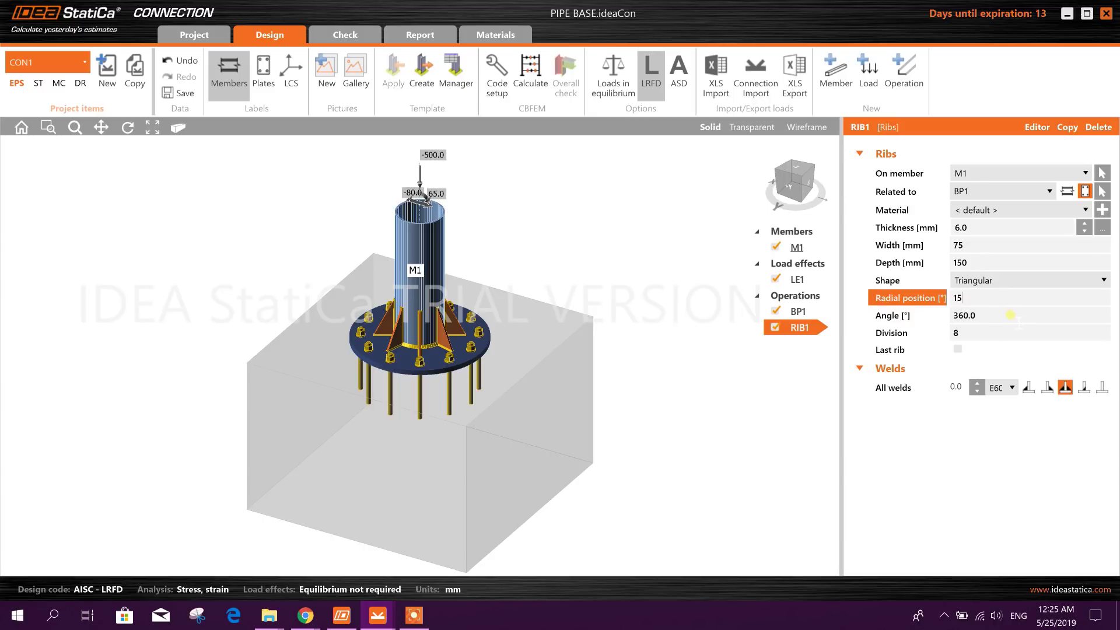
pyautogui.click(1011, 316)
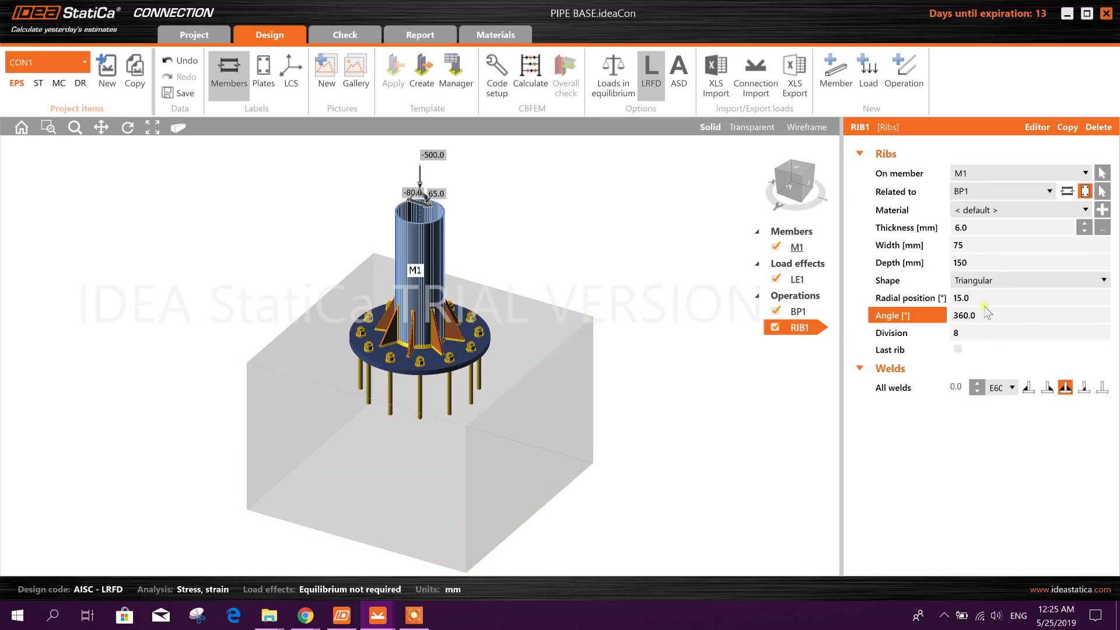
pyautogui.hotkey('shift', 'Tab')
pyautogui.write('0')
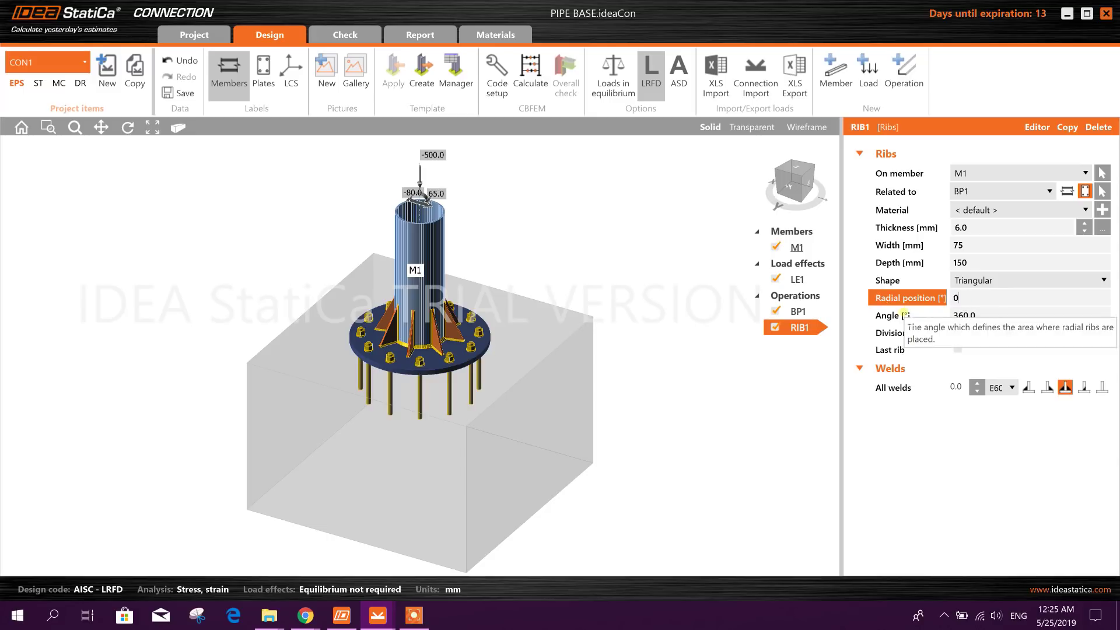
pyautogui.press('Tab')
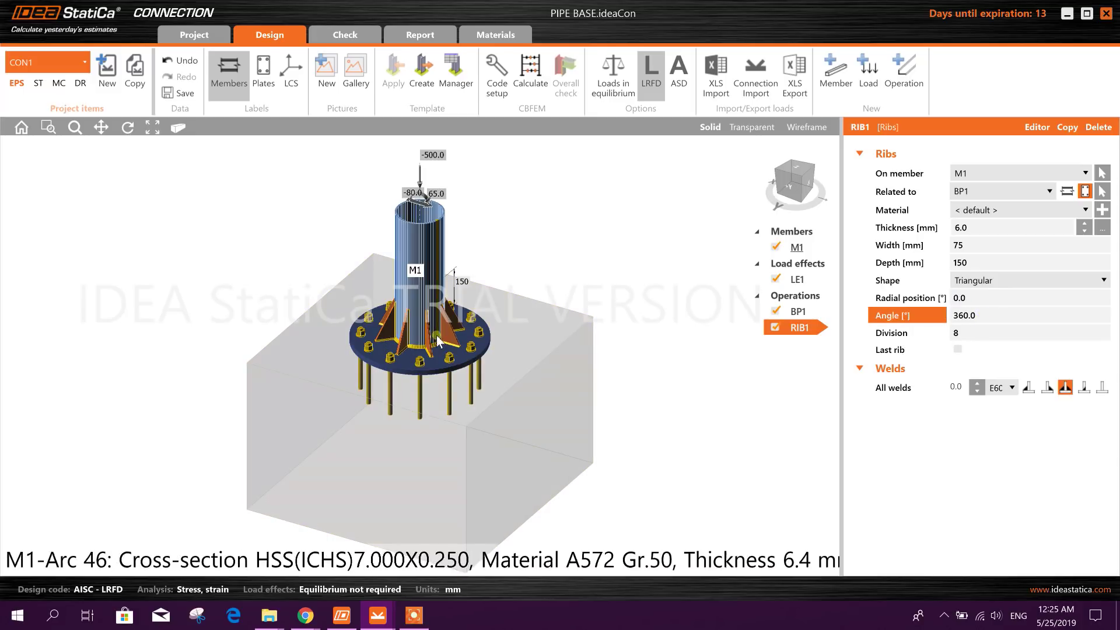
pyautogui.click(984, 331)
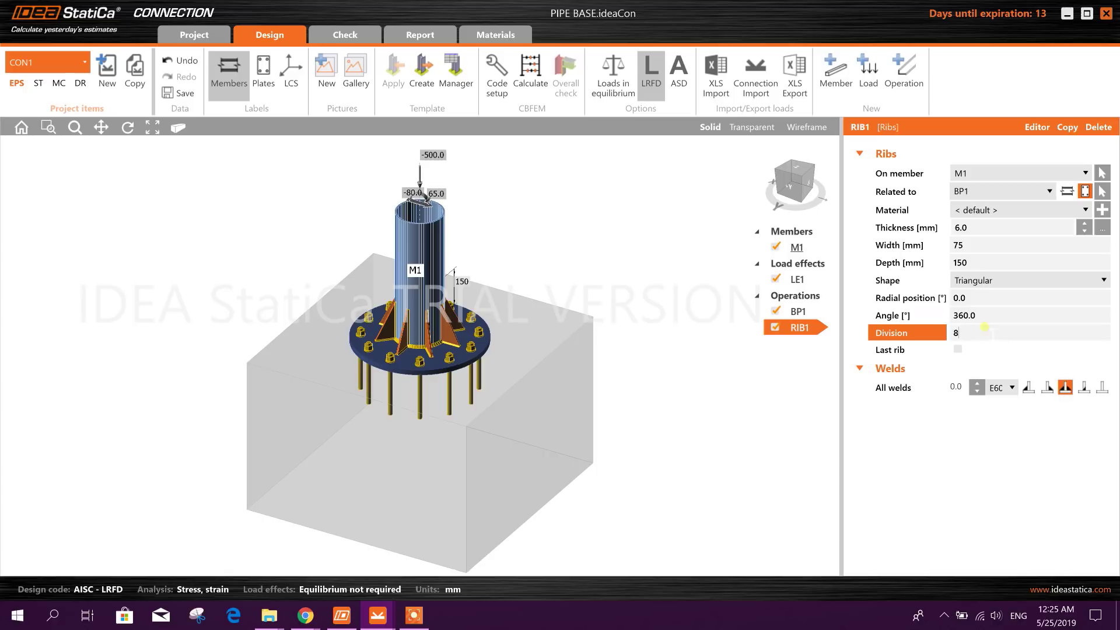
# Step: Change BP1's anchor count from 12 to 8 and anchor radius to 150 mm
pyautogui.click(452, 363)
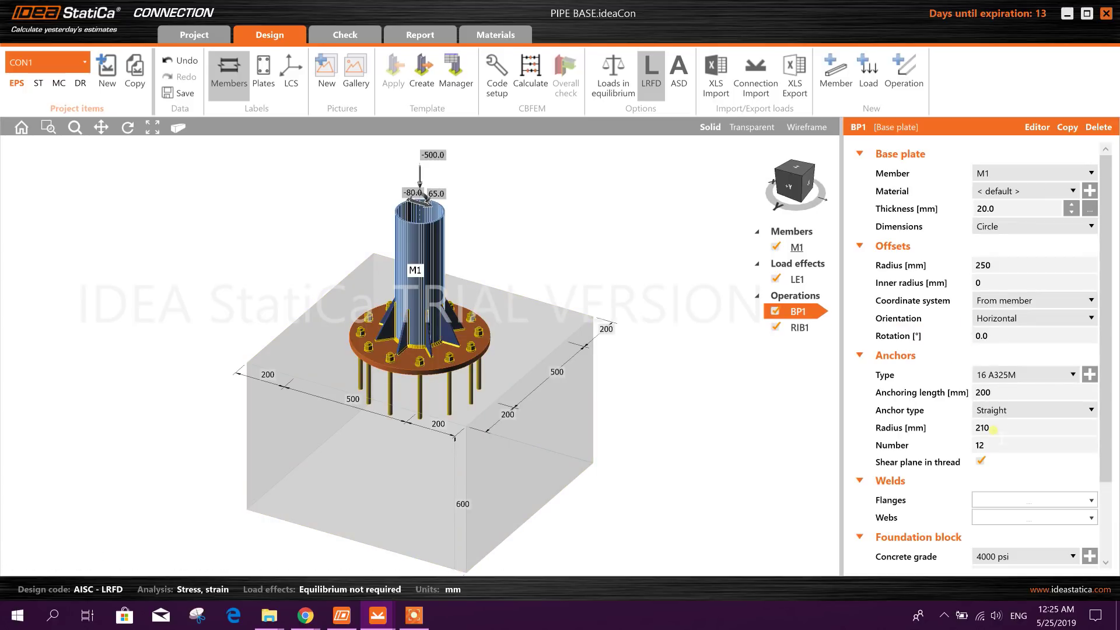
pyautogui.click(988, 443)
pyautogui.write('8')
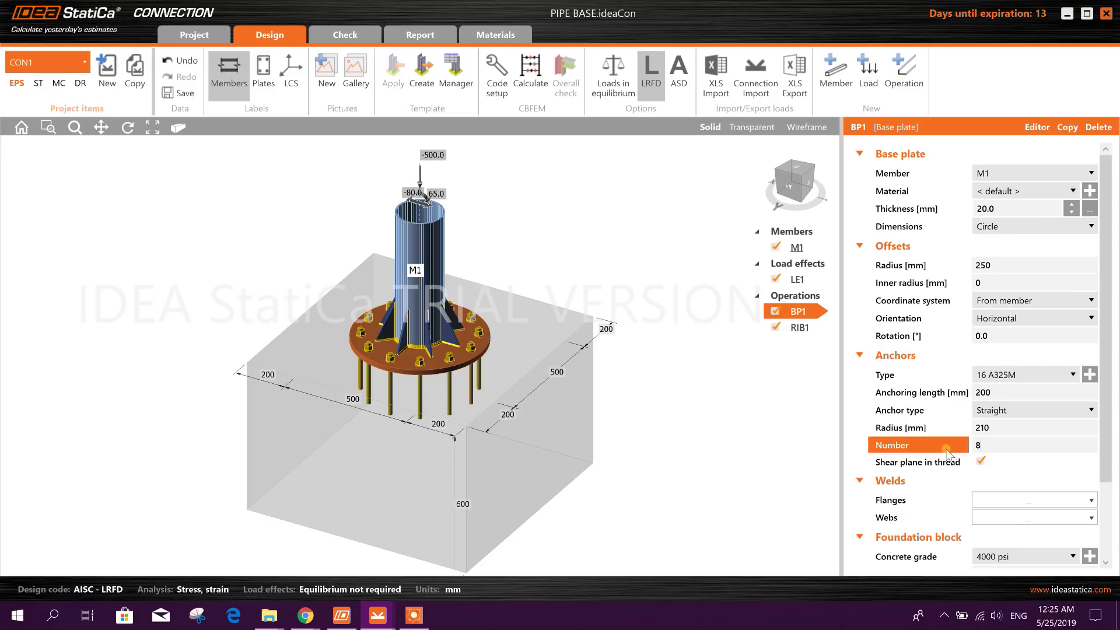
pyautogui.click(1006, 428)
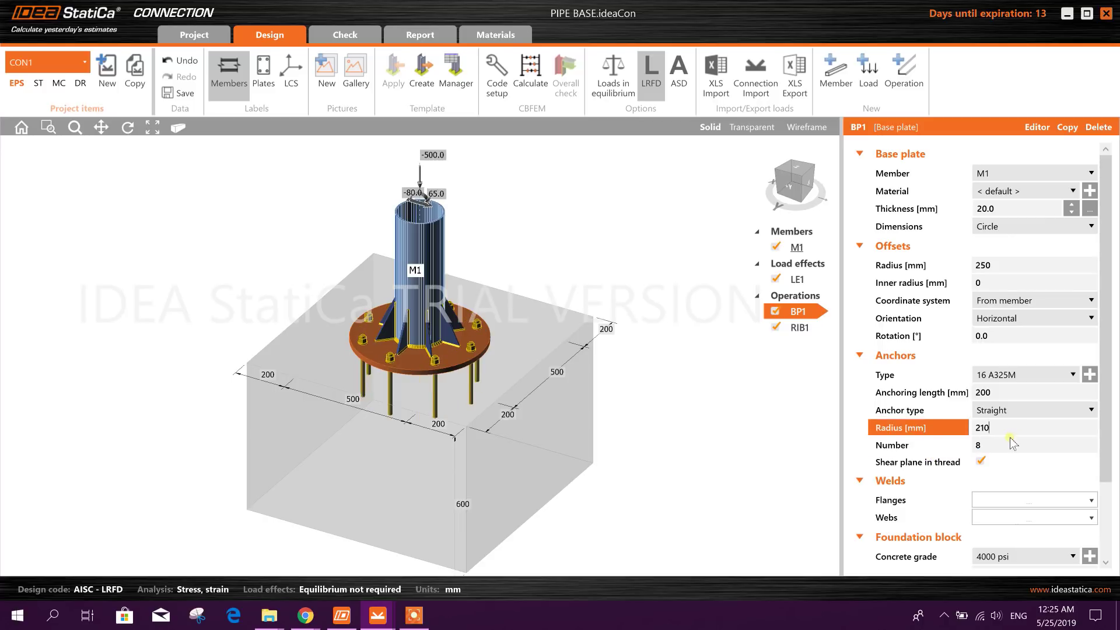
pyautogui.moveTo(1007, 434); pyautogui.dragTo(967, 435)
pyautogui.write('15')
pyautogui.click(995, 445)
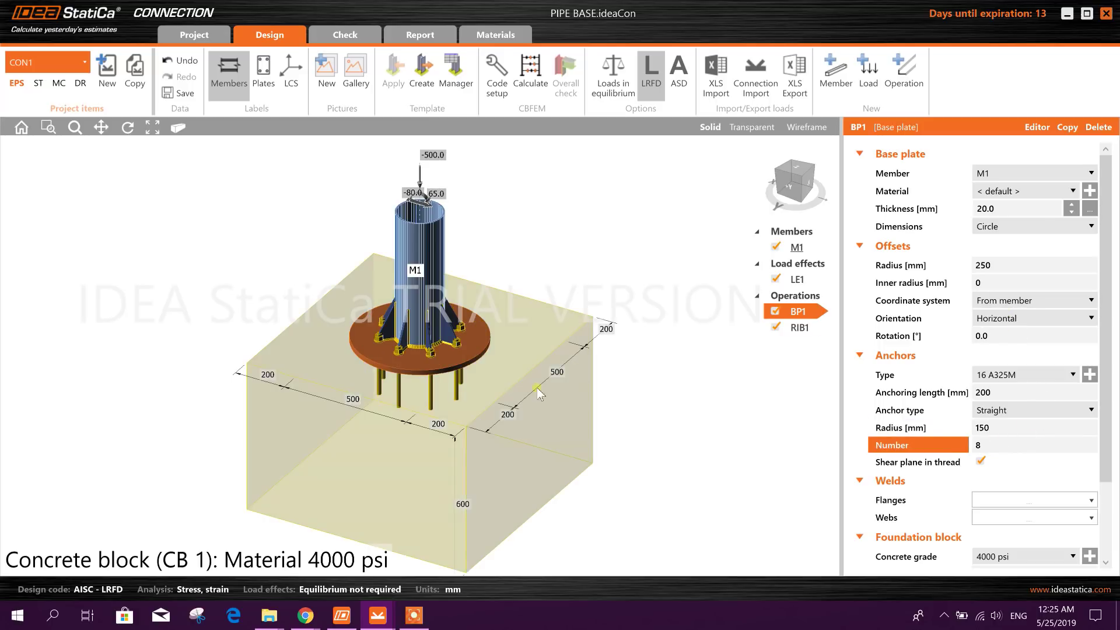
# Step: Set RIB1's radial position to 15°
pyautogui.click(432, 342)
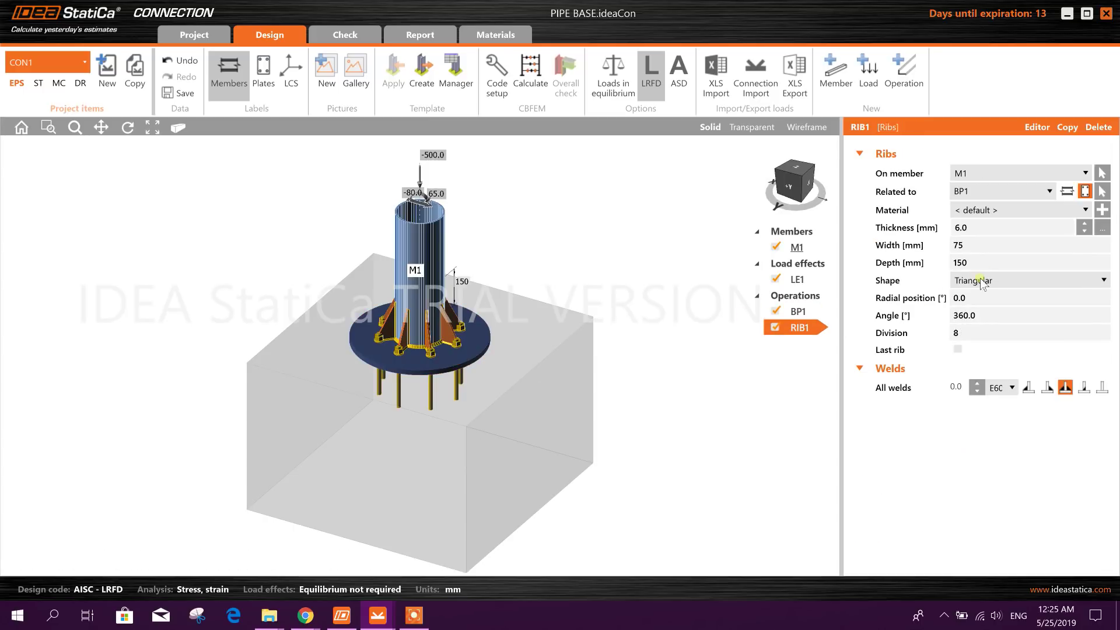
pyautogui.click(986, 298)
pyautogui.write('1')
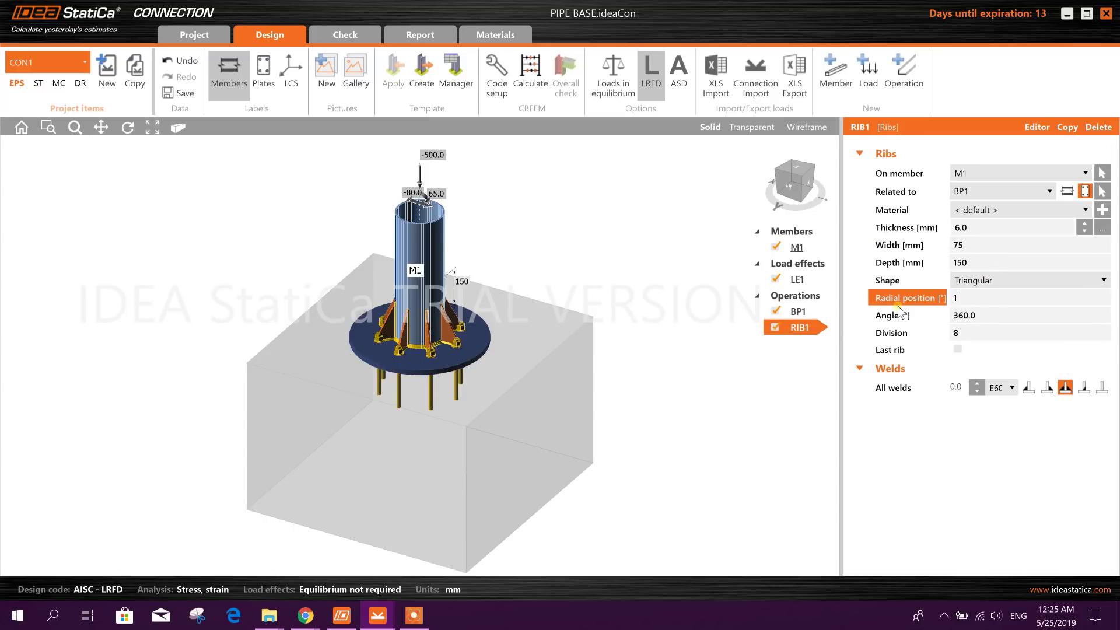
pyautogui.write('5')
pyautogui.press('Tab')
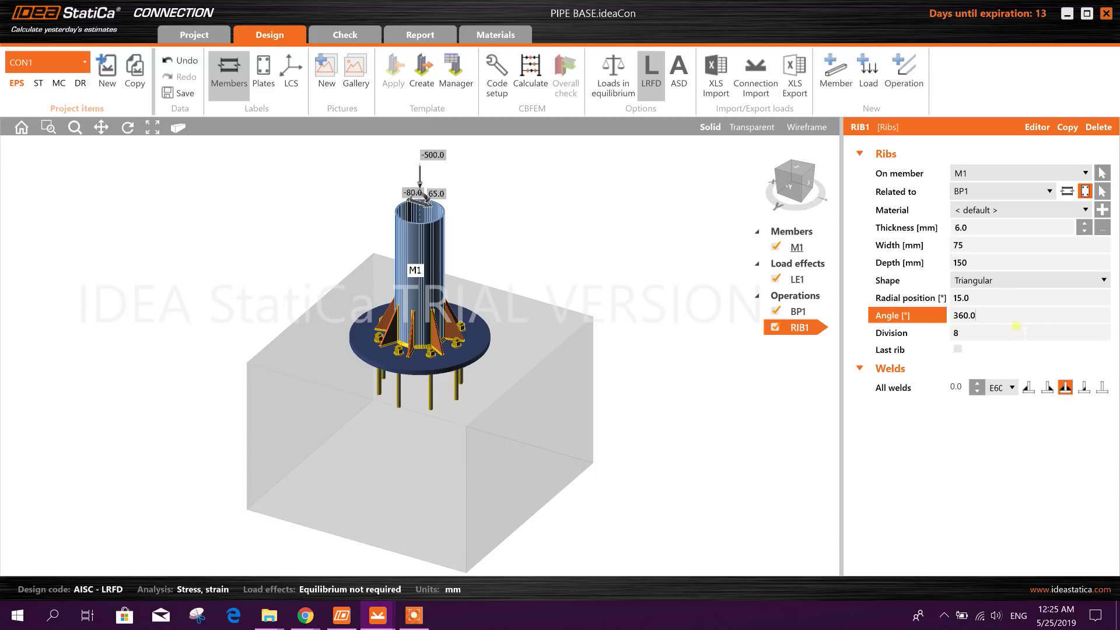
pyautogui.press('Tab')
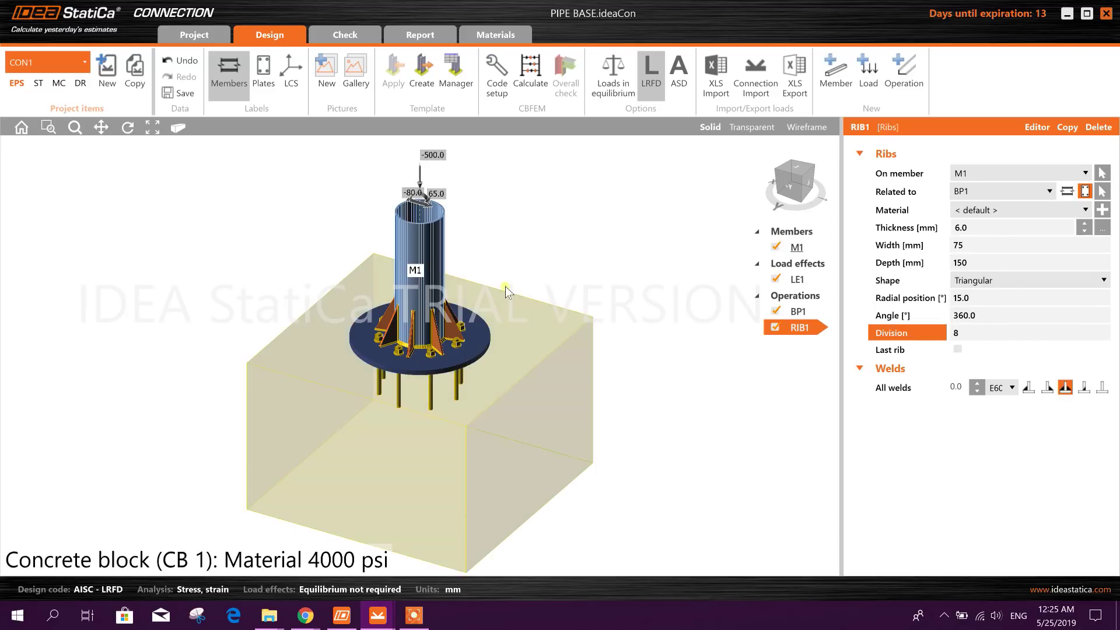
pyautogui.click(435, 358)
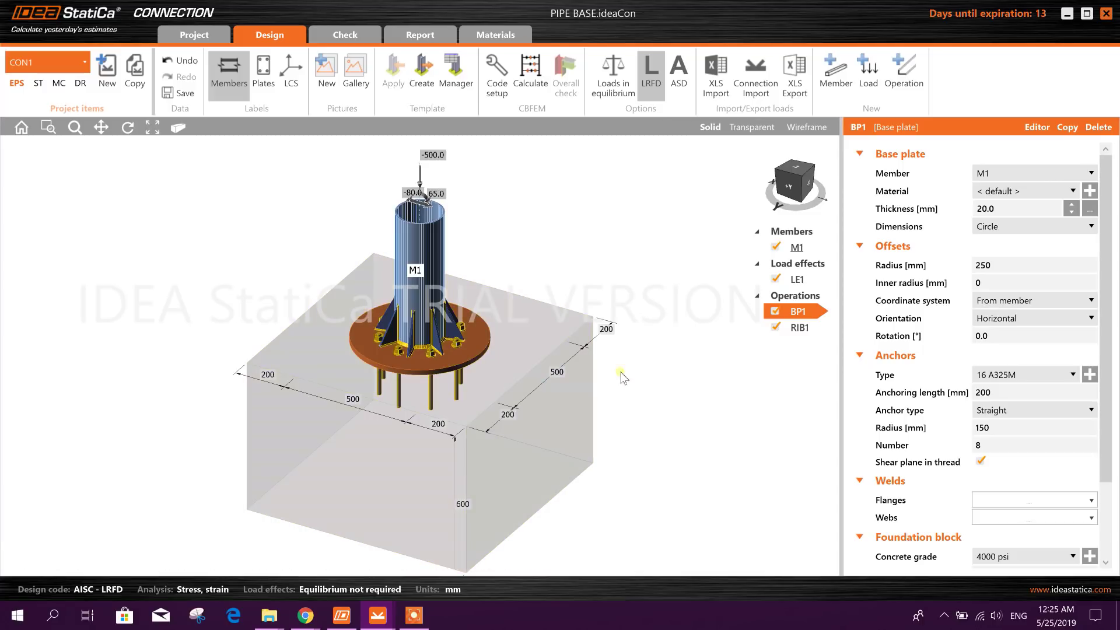
# Step: Give BP1 16 mm thickness, 200 mm radius and 300 mm anchoring length
pyautogui.click(1012, 210)
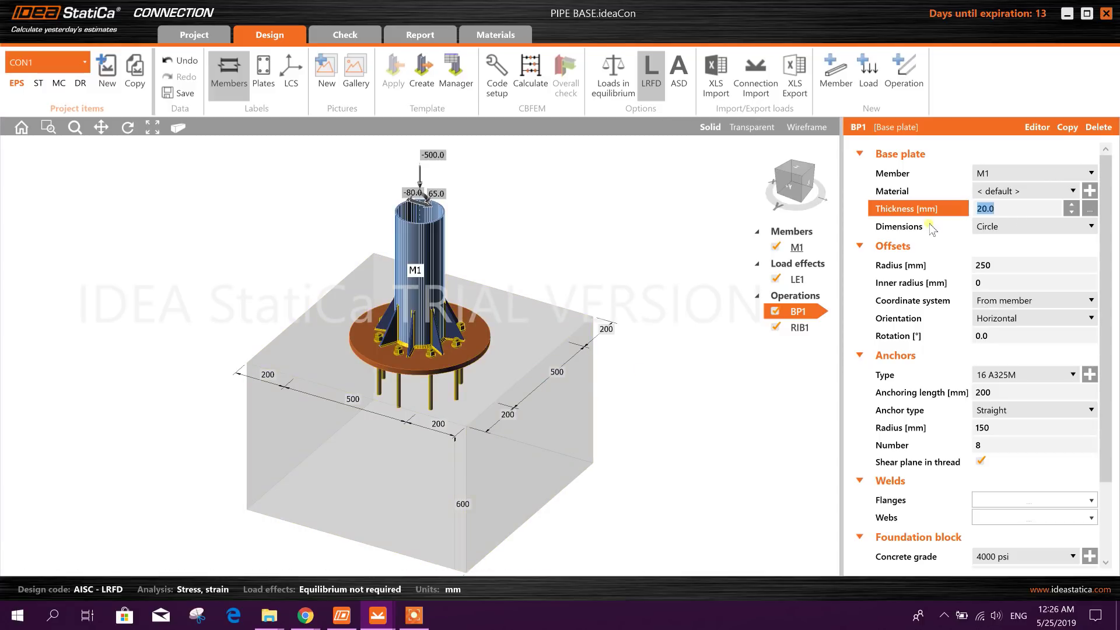
pyautogui.write('16')
pyautogui.click(1020, 266)
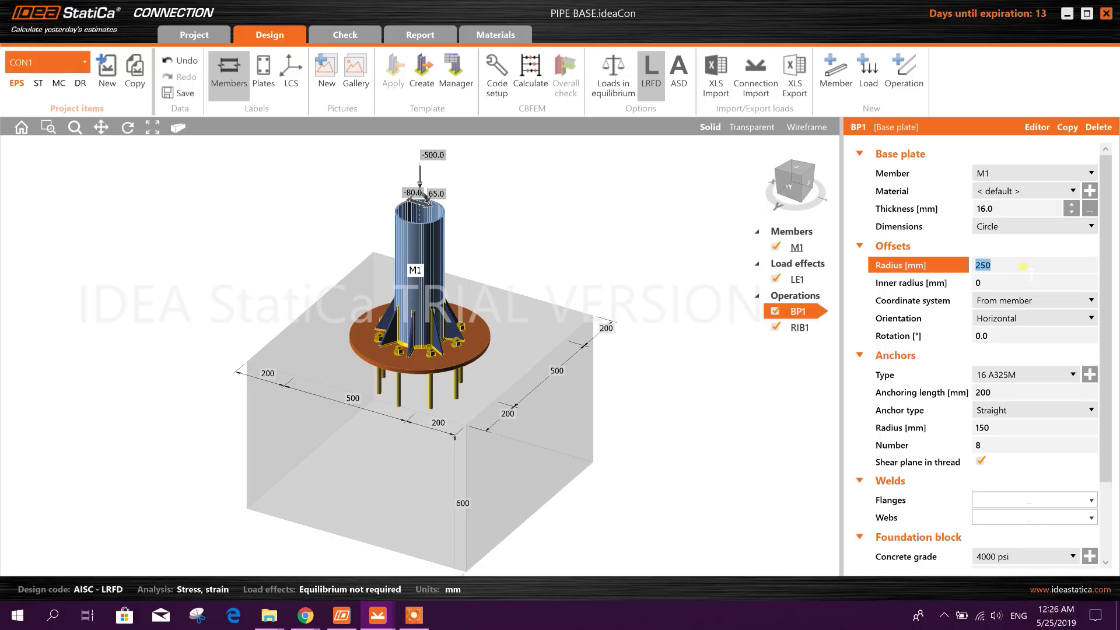
pyautogui.write('200')
pyautogui.click(1009, 337)
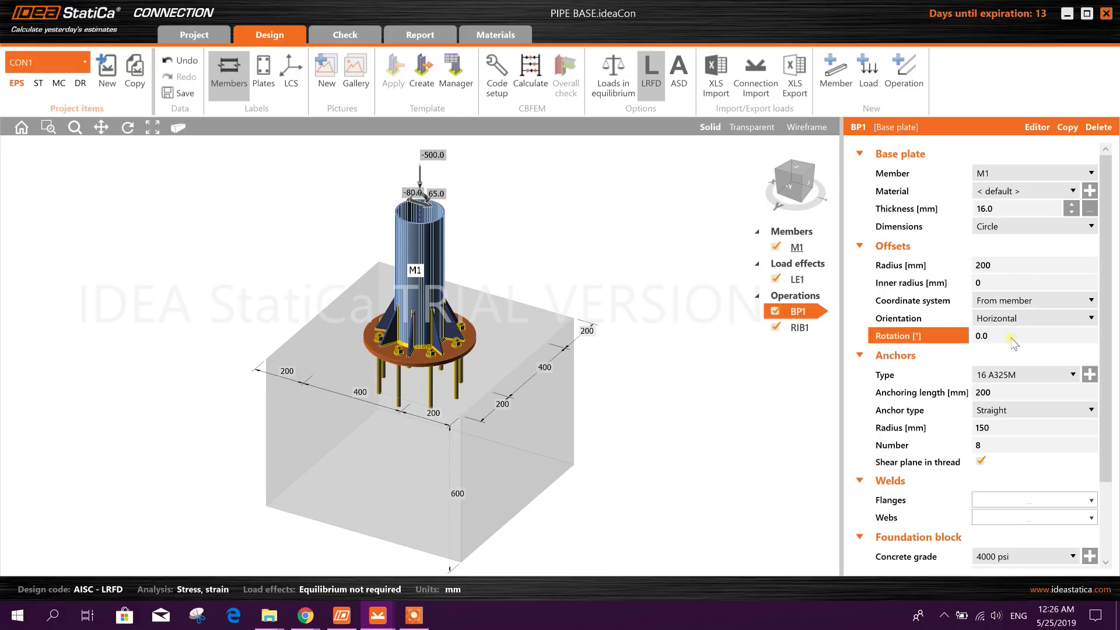
pyautogui.click(1007, 394)
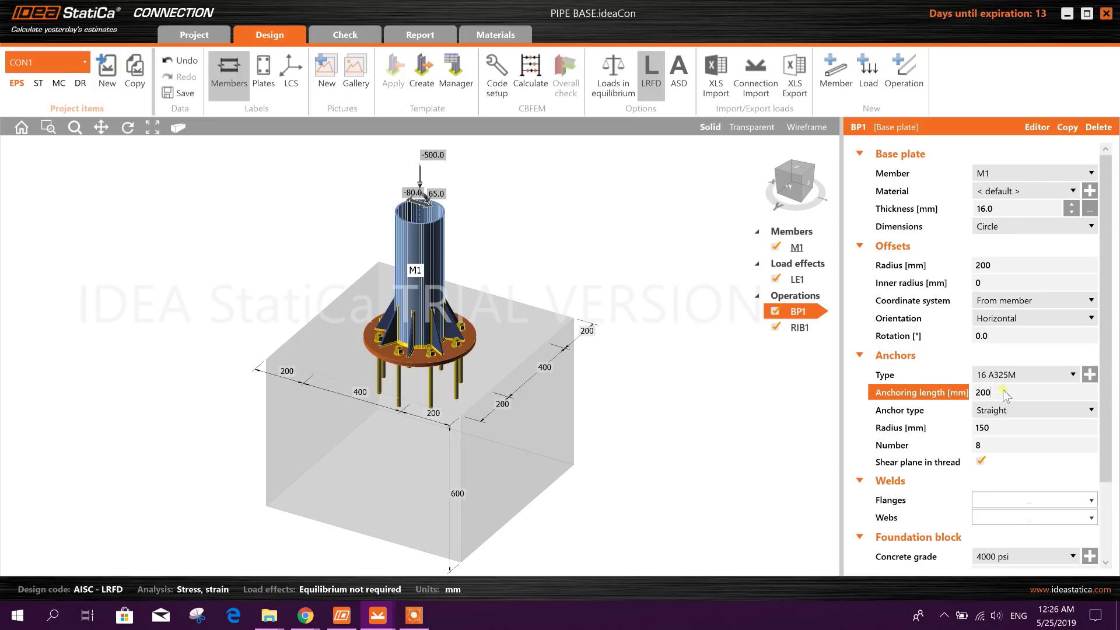
pyautogui.click(961, 396)
pyautogui.write('30')
pyautogui.click(1015, 428)
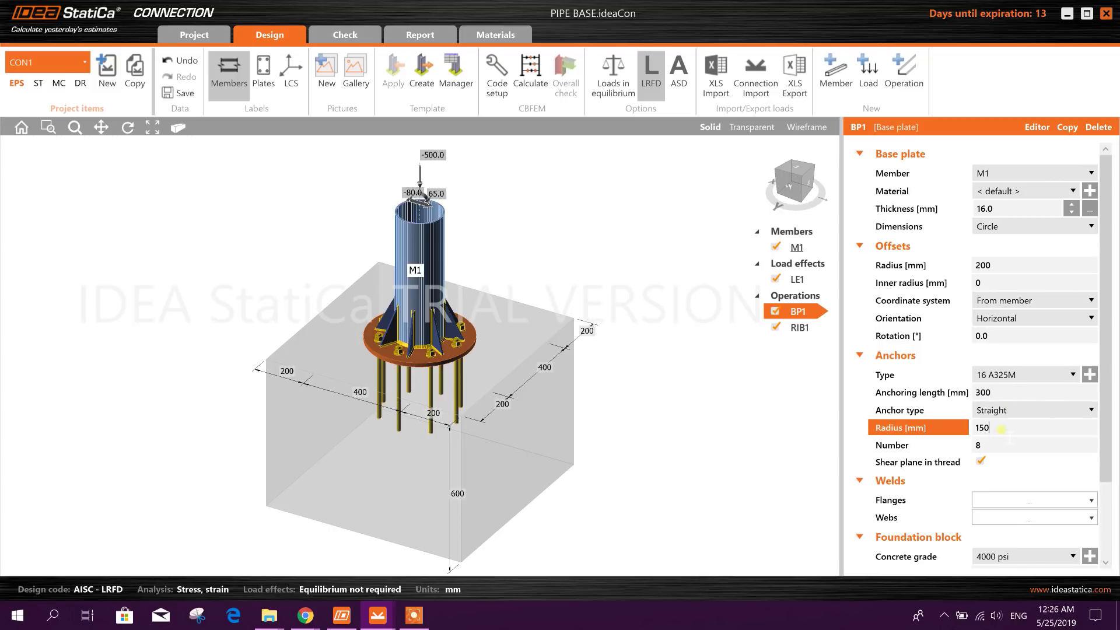
pyautogui.press('Tab')
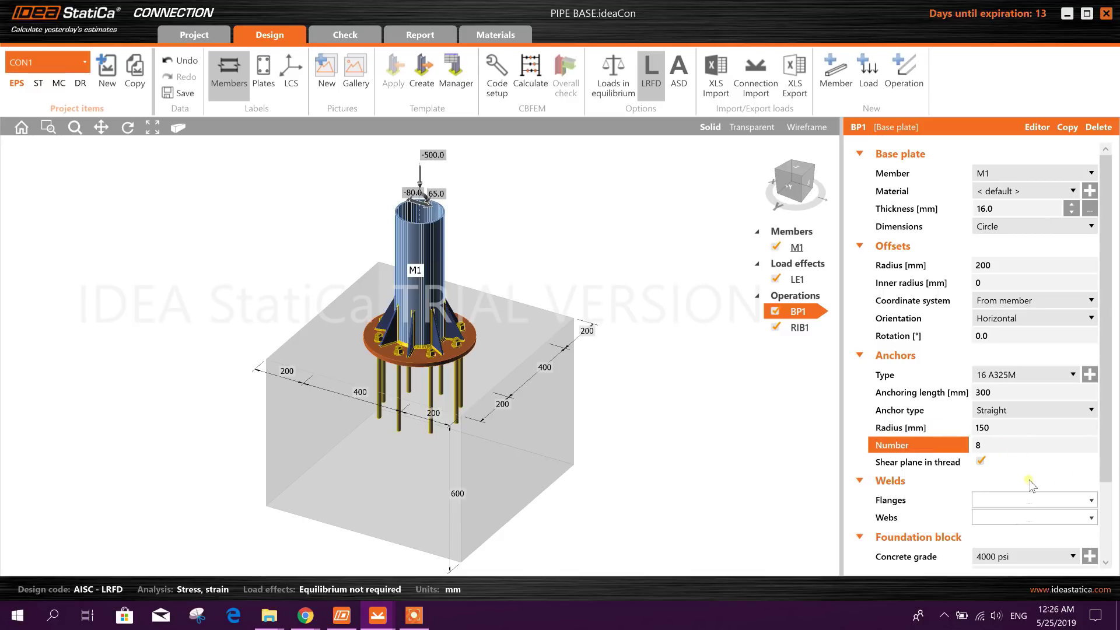
pyautogui.moveTo(1100, 463); pyautogui.dragTo(1100, 530)
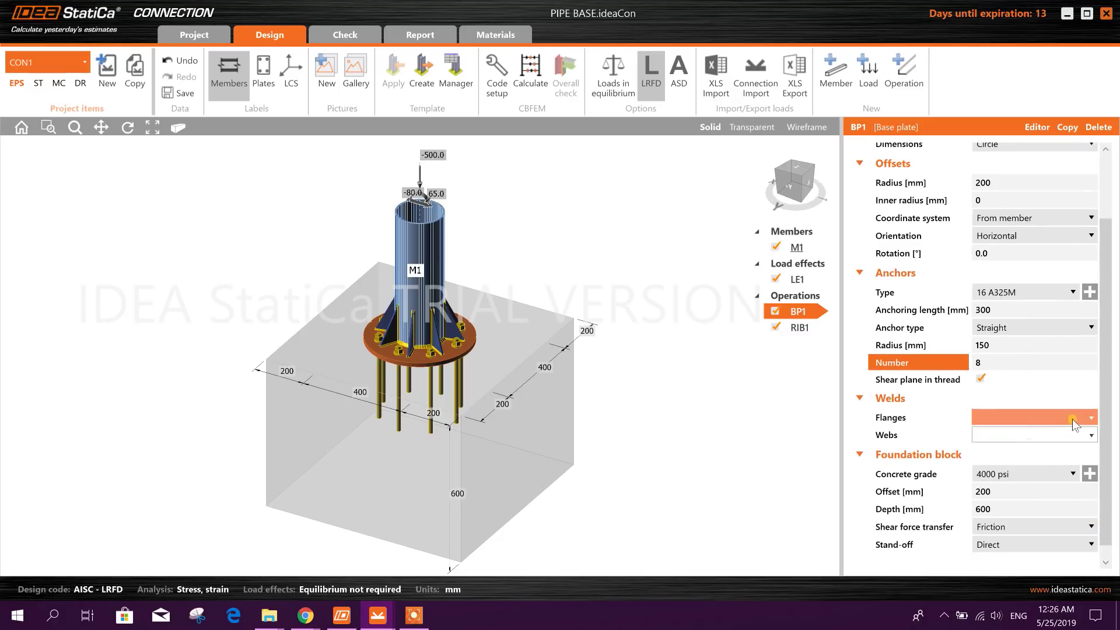
# Step: Set the BP1 flange weld and web weld sizes to 4.0 each
pyautogui.click(1035, 427)
pyautogui.click(974, 430)
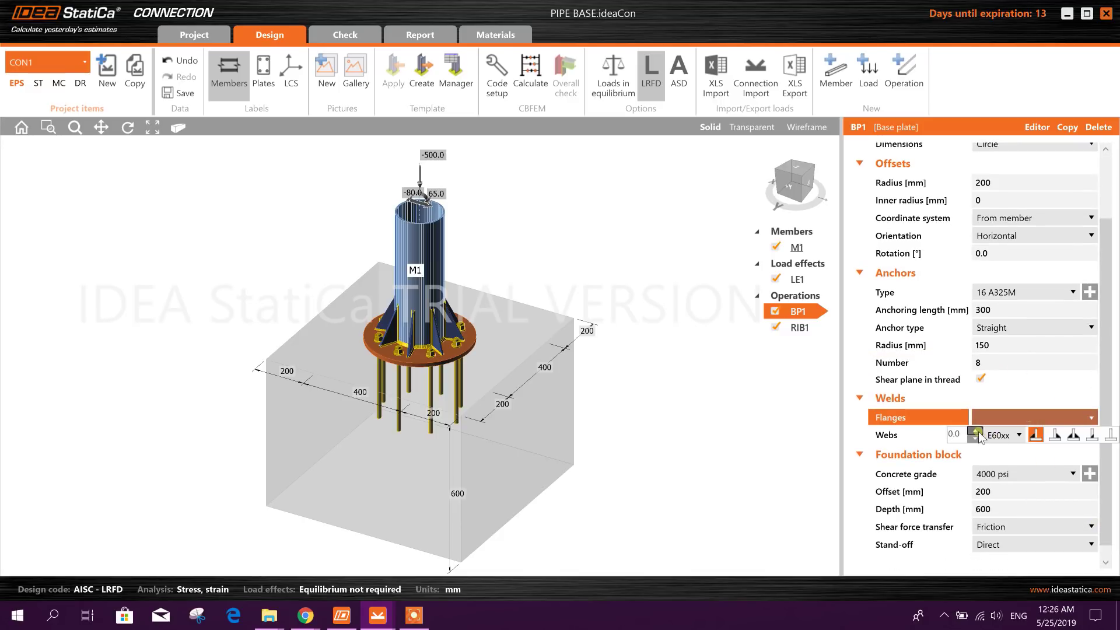
pyautogui.click(974, 431)
pyautogui.click(975, 437)
pyautogui.click(975, 436)
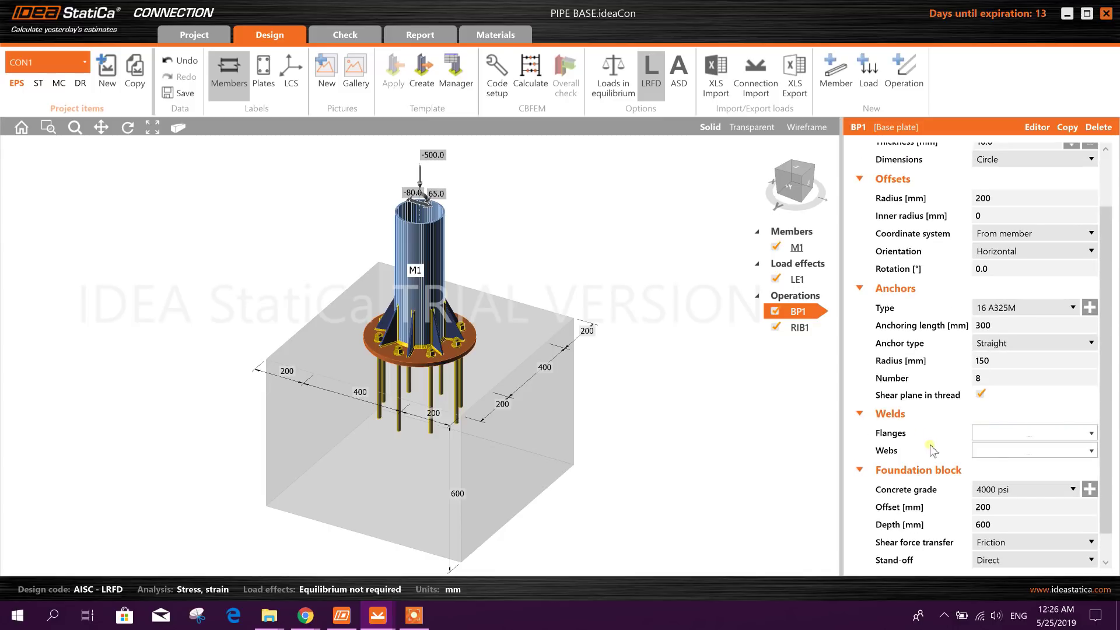
pyautogui.click(931, 449)
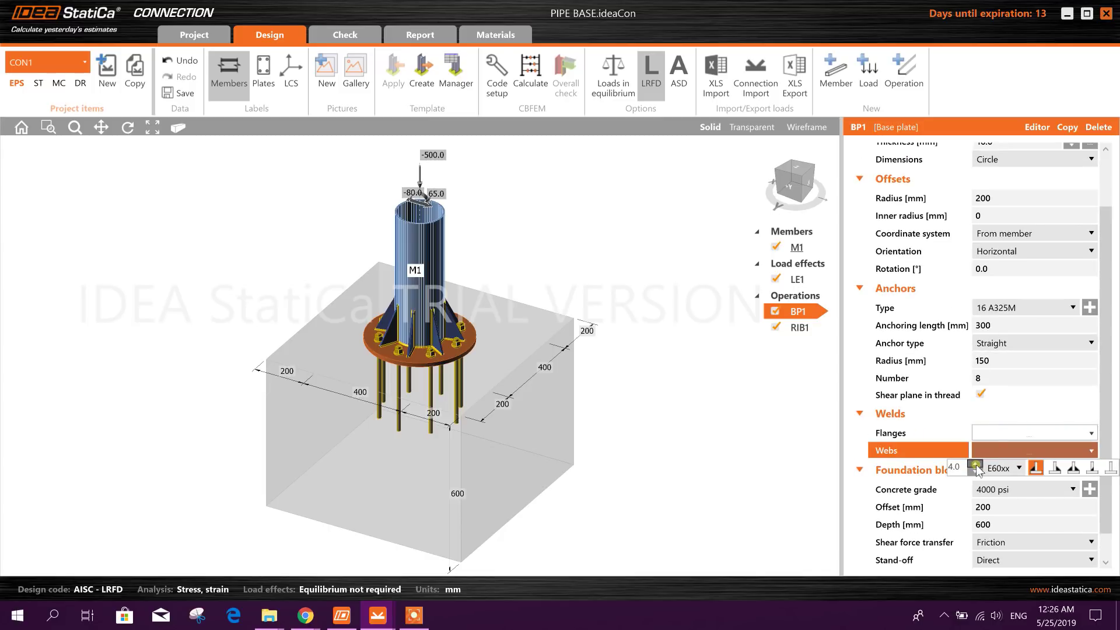
pyautogui.click(958, 504)
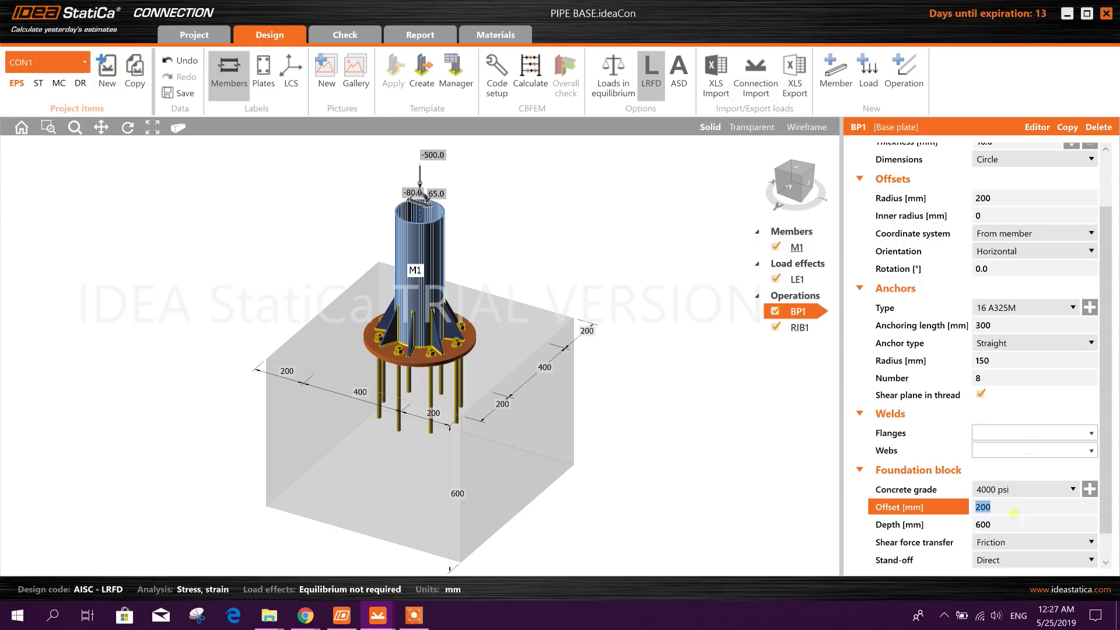
pyautogui.write('150')
# Step: Set the foundation block offset to 150 mm and depth to 750 mm
pyautogui.click(1008, 525)
pyautogui.moveTo(1002, 524); pyautogui.dragTo(928, 528)
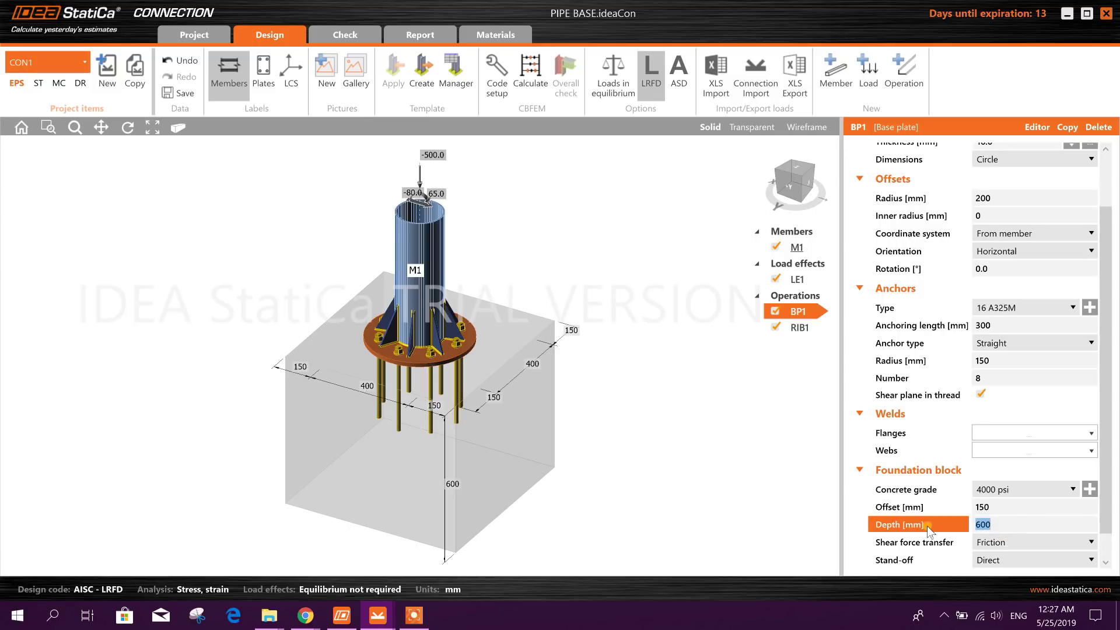
pyautogui.write('720')
pyautogui.click(1029, 508)
# Step: Try shear lug for shear force transfer, view the anchors, then revert to friction
pyautogui.click(1006, 542)
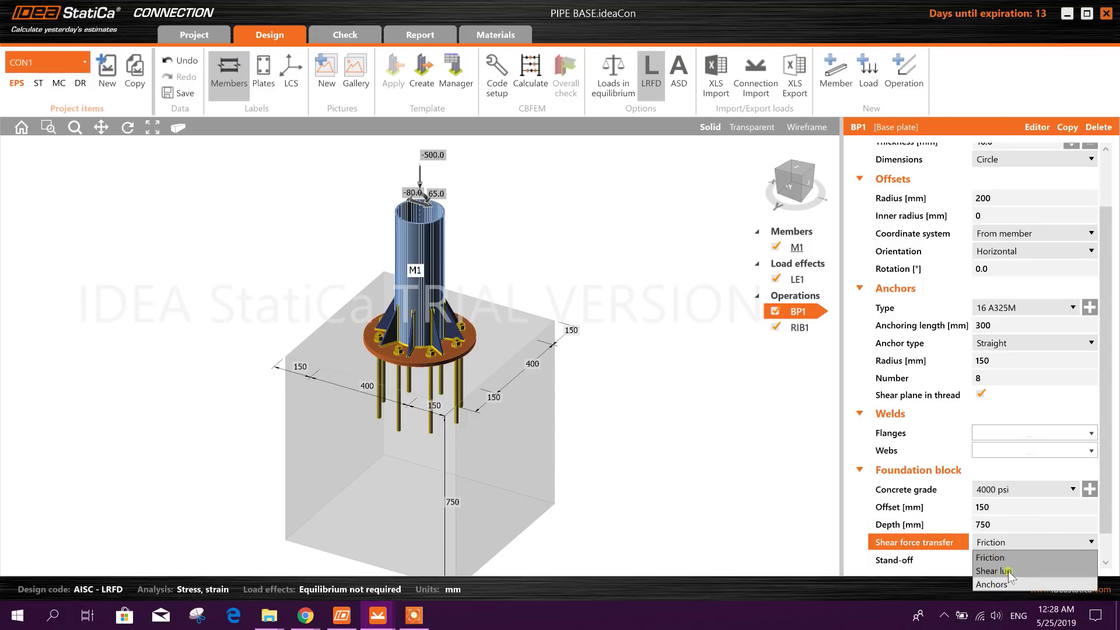
pyautogui.click(1020, 573)
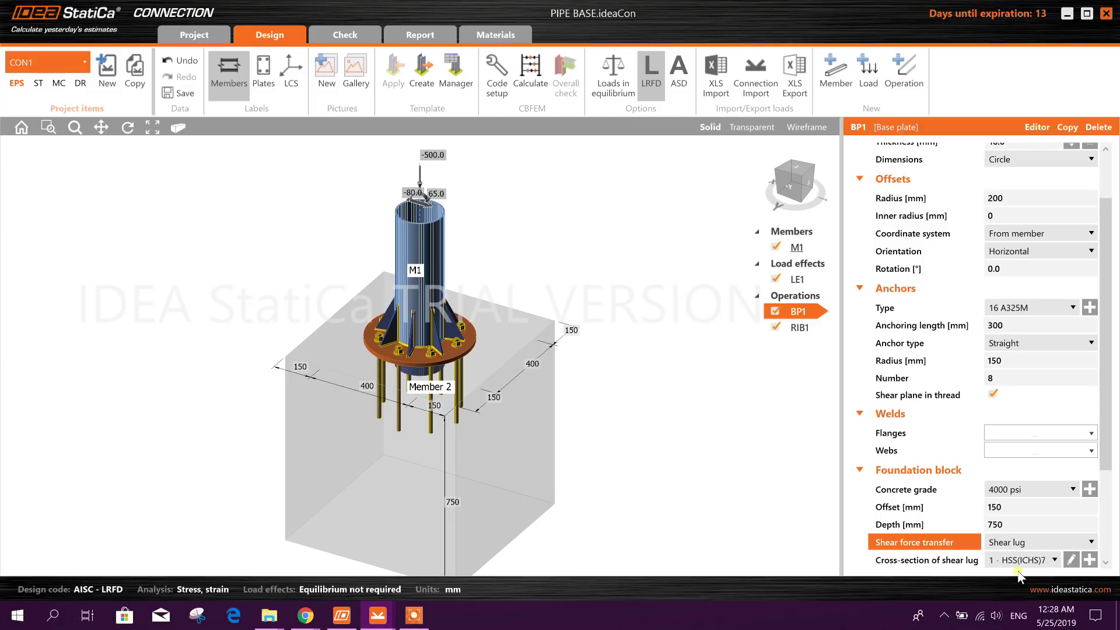
pyautogui.scroll(5, 612, 403)
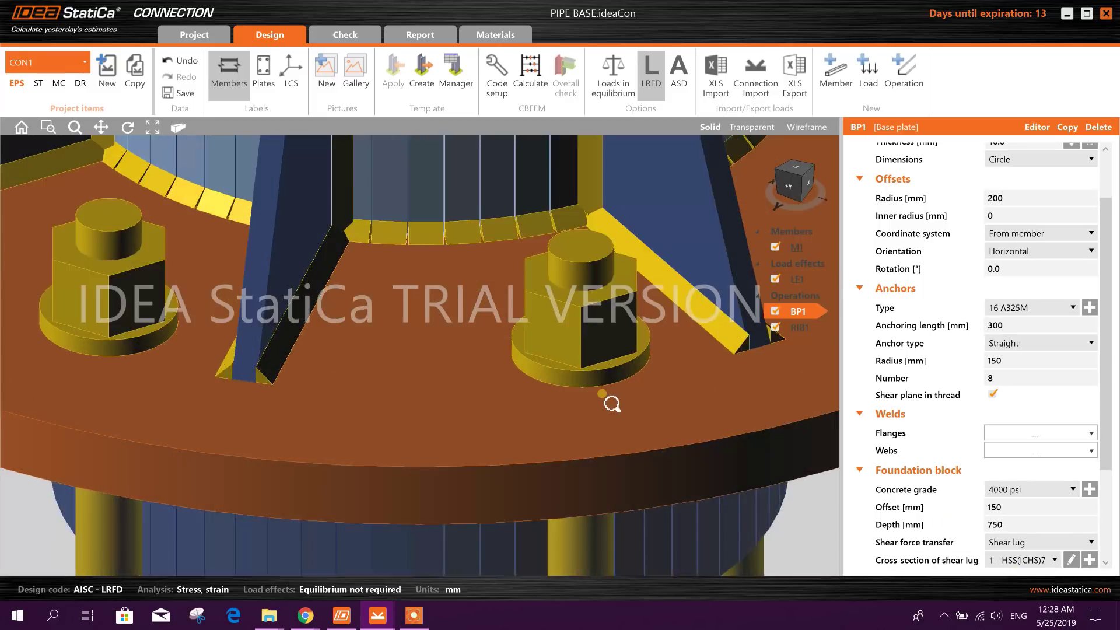
pyautogui.scroll(-2, 614, 451)
pyautogui.scroll(-1, 614, 451)
pyautogui.scroll(-3, 604, 420)
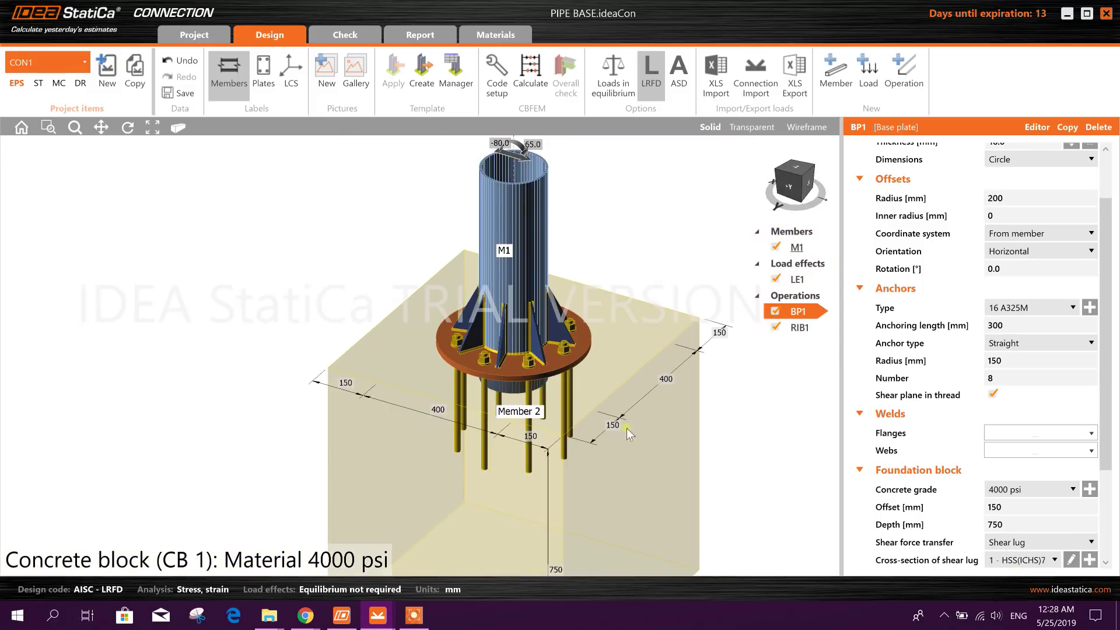
pyautogui.rightClick(710, 447)
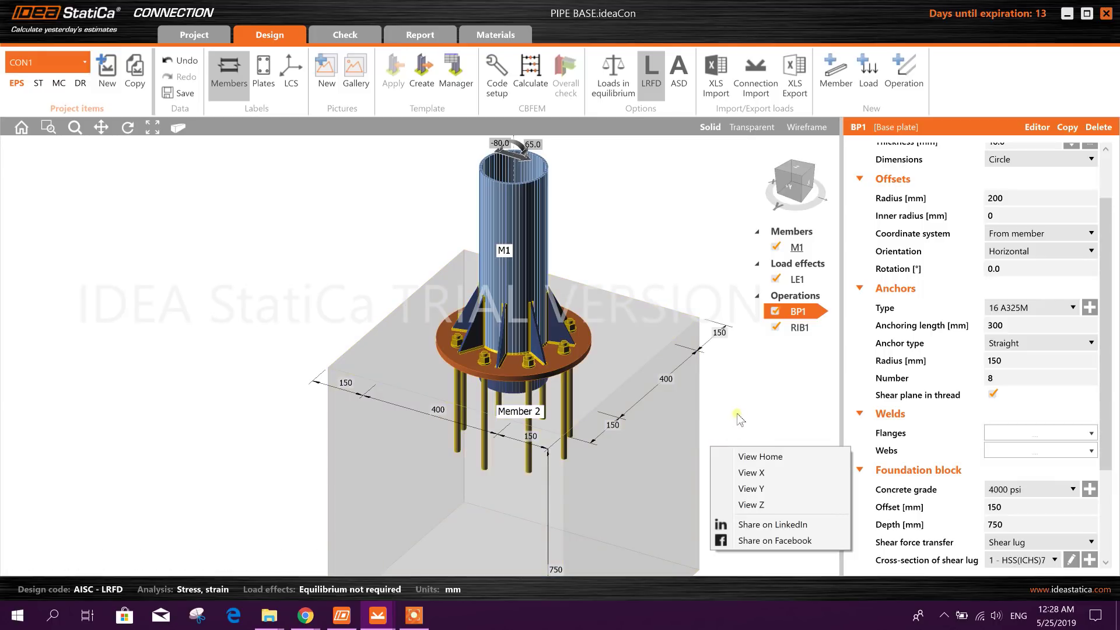
pyautogui.moveTo(737, 396); pyautogui.dragTo(709, 363, button='middle')
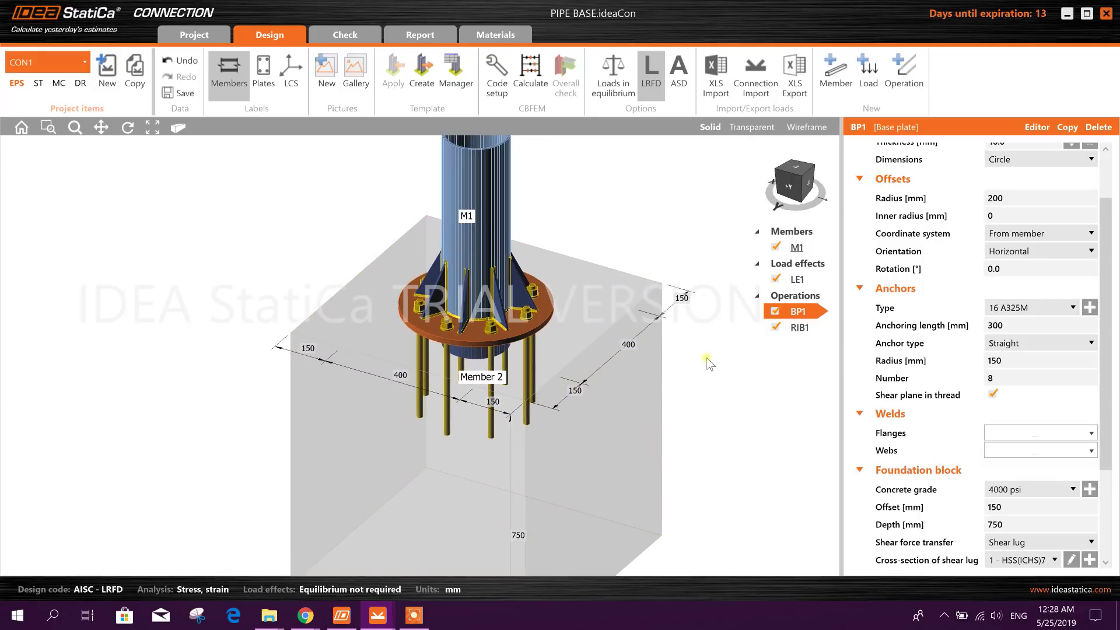
pyautogui.moveTo(709, 364)
pyautogui.mouseDown(button='right')
pyautogui.moveTo(681, 304)
pyautogui.moveTo(292, 410)
pyautogui.mouseUp(button='right')
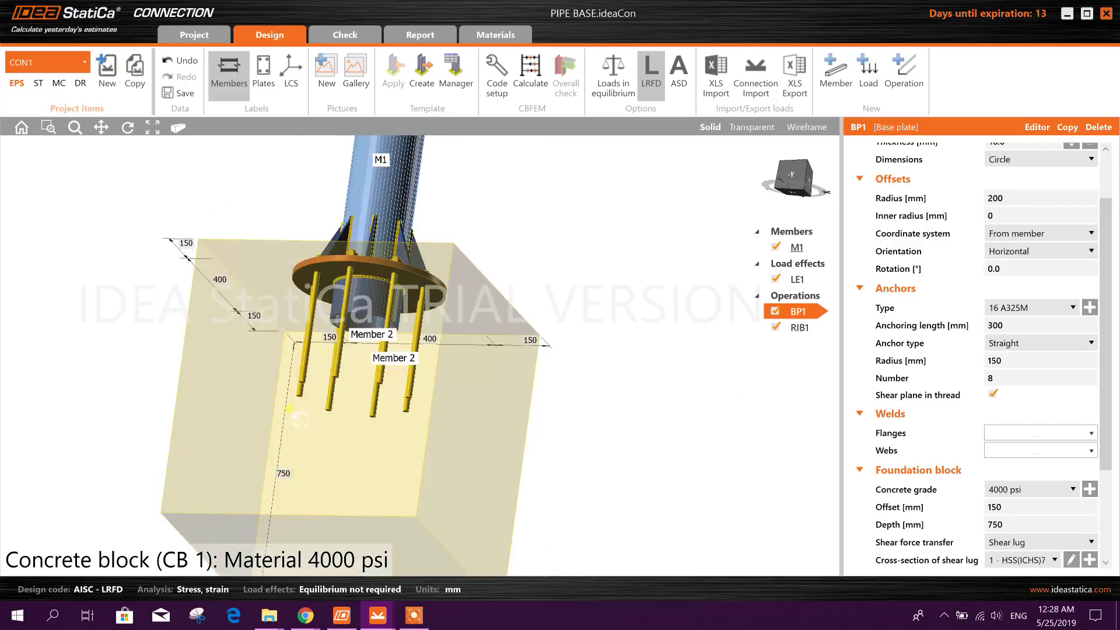
pyautogui.moveTo(298, 420)
pyautogui.mouseDown(button='right')
pyautogui.moveTo(346, 406)
pyautogui.moveTo(603, 414)
pyautogui.mouseUp(button='right')
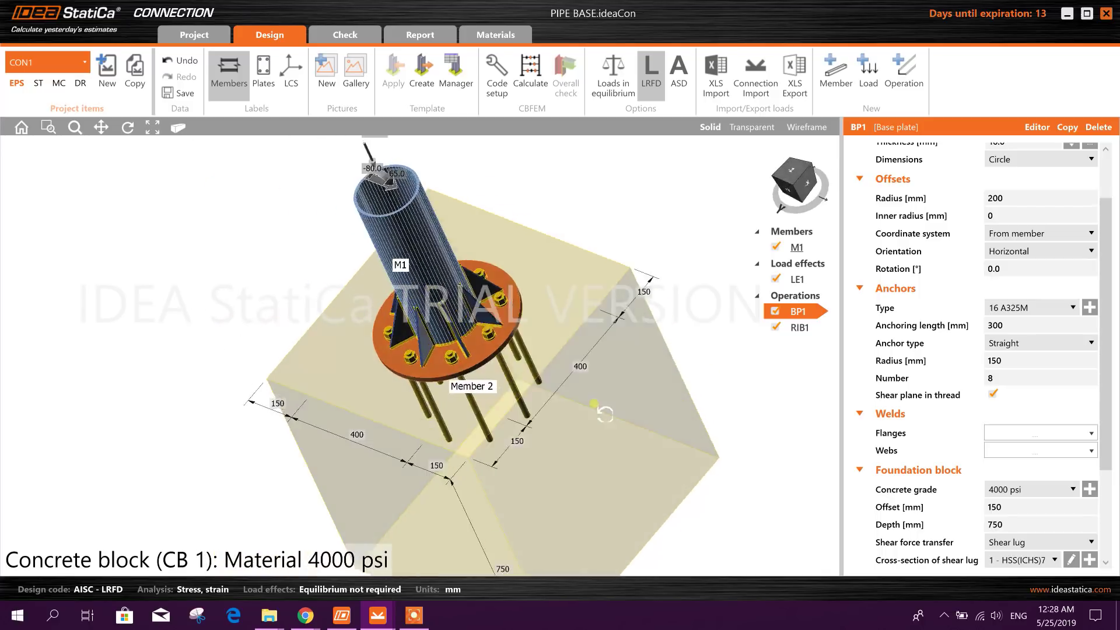
pyautogui.moveTo(604, 414); pyautogui.dragTo(372, 308, button='right')
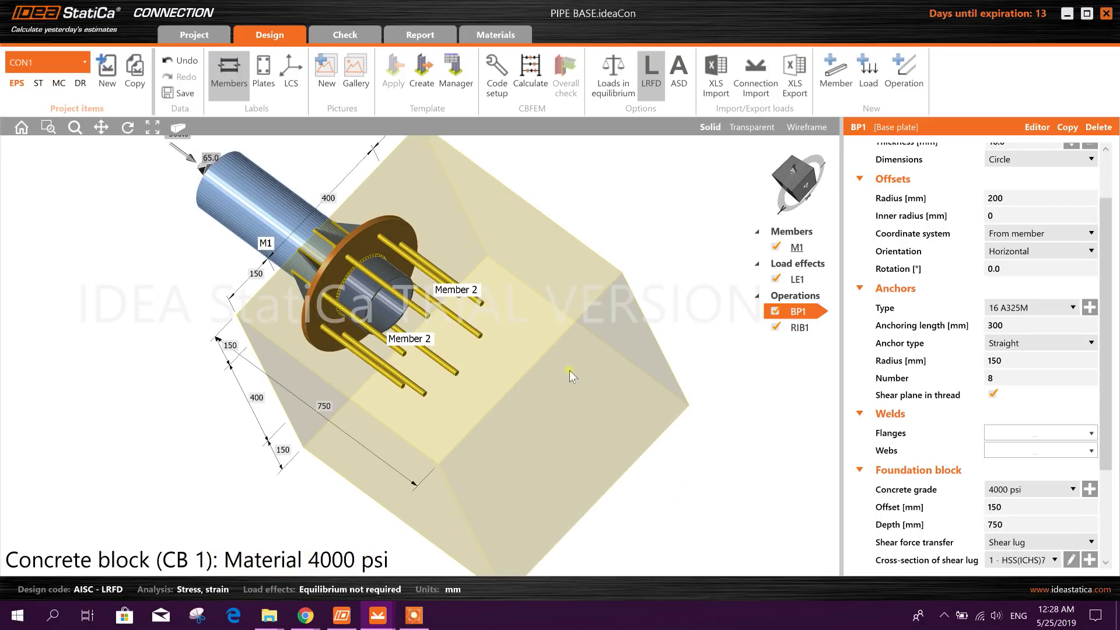
pyautogui.click(1046, 544)
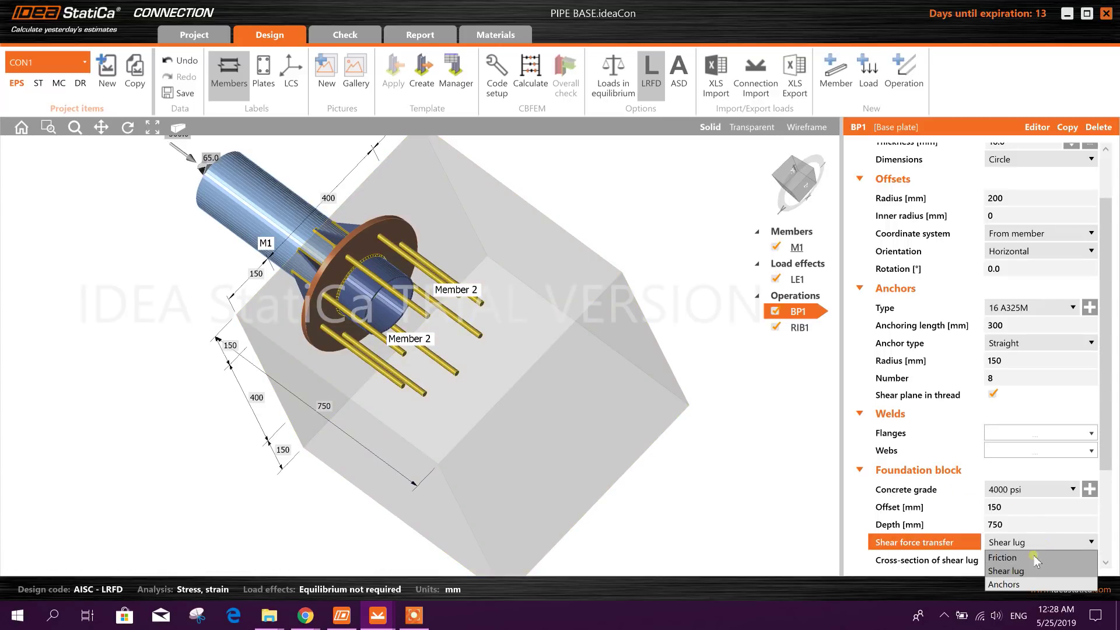
pyautogui.click(1040, 557)
# Step: Return to the isometric view and bring up the RIB1 ribs and LE1 loads
pyautogui.moveTo(741, 444); pyautogui.dragTo(570, 452, button='middle')
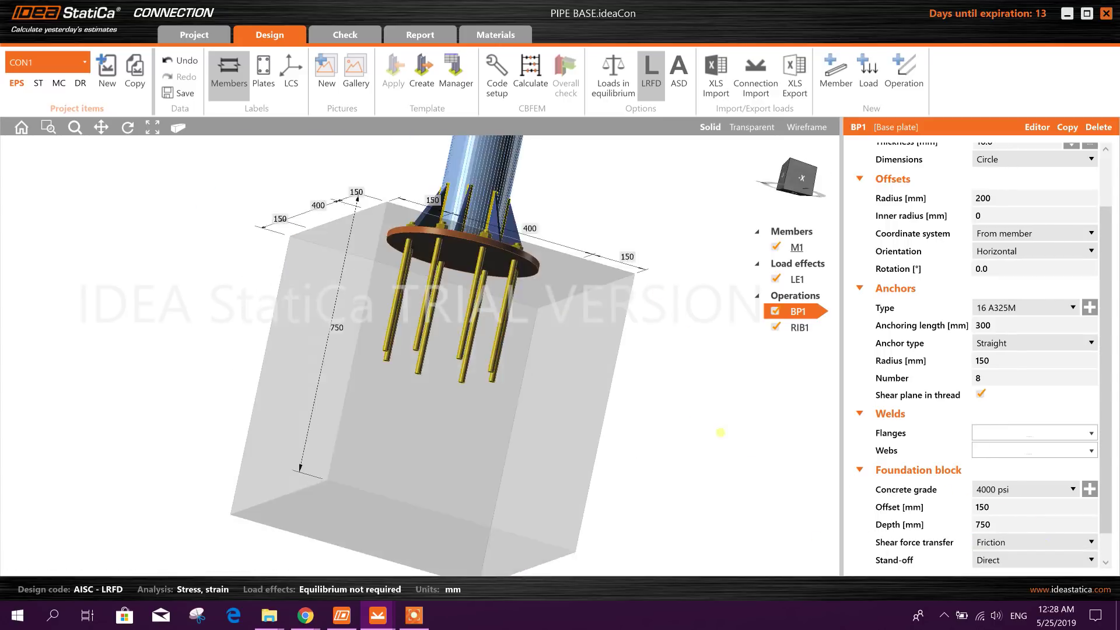
pyautogui.click(814, 182)
pyautogui.moveTo(646, 406); pyautogui.dragTo(669, 433, button='middle')
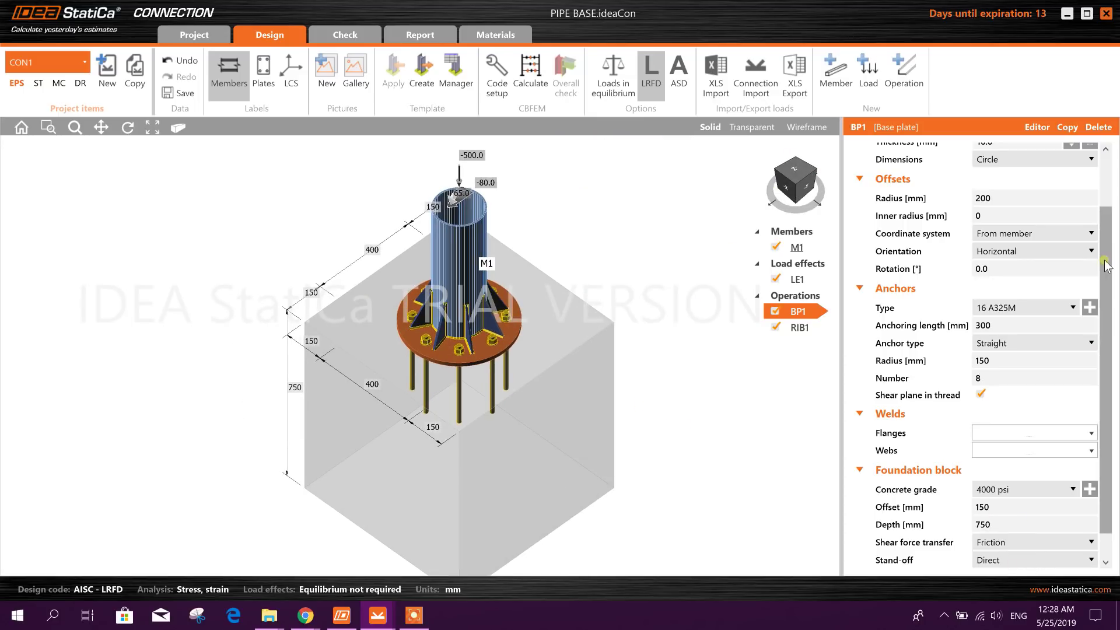
pyautogui.click(799, 327)
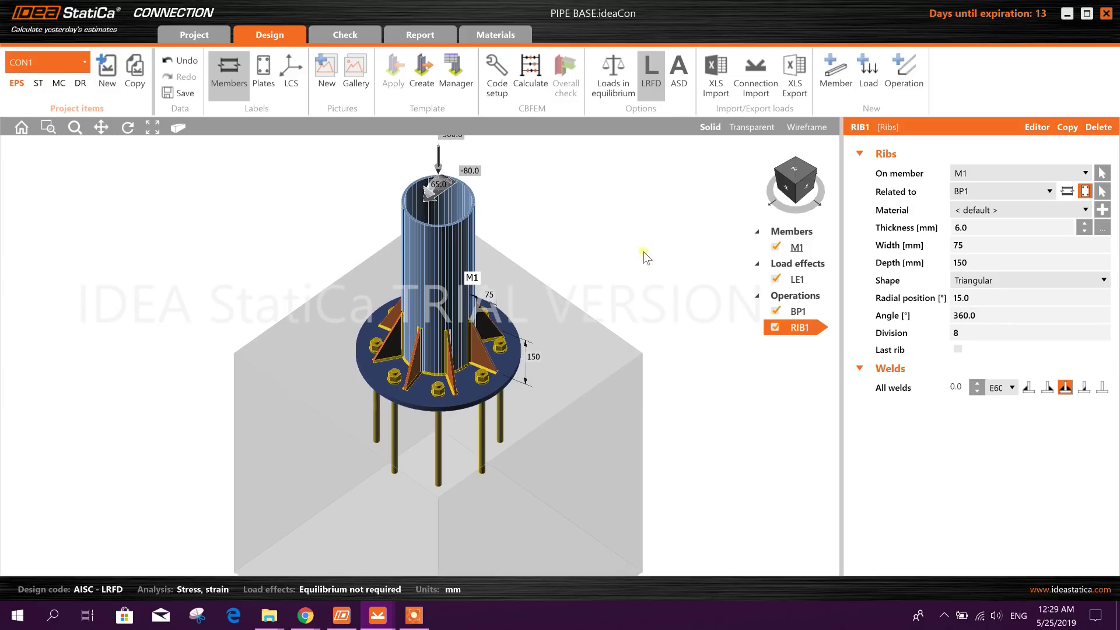
pyautogui.click(437, 178)
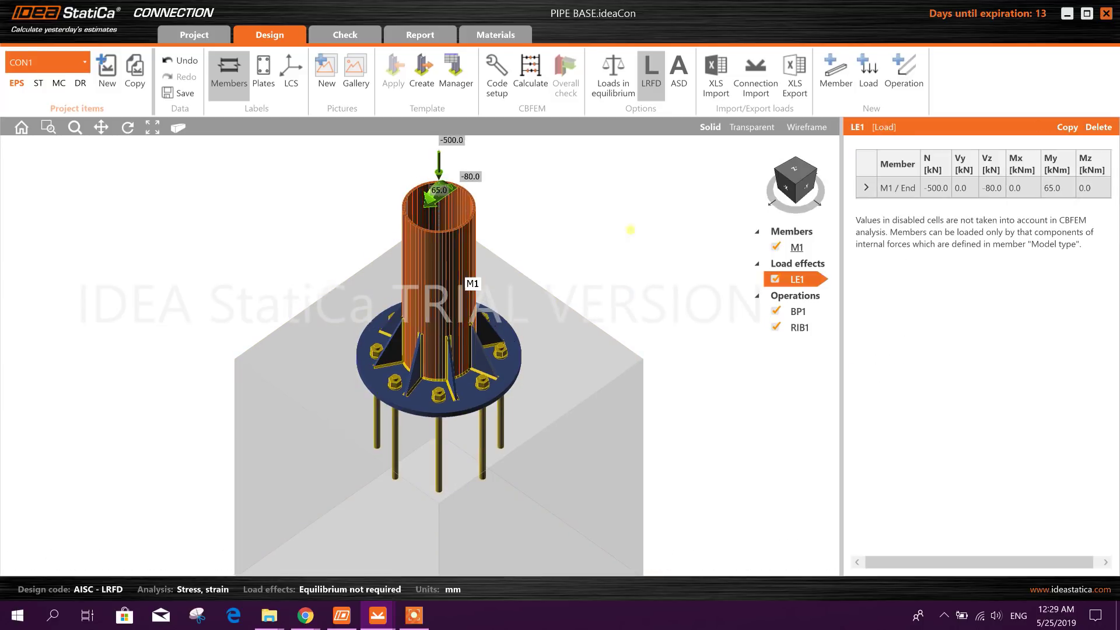
# Step: Enter N -300 kN, Vz -50 kN and My 45 kNm for LE1
pyautogui.click(934, 186)
pyautogui.doubleClick(933, 186)
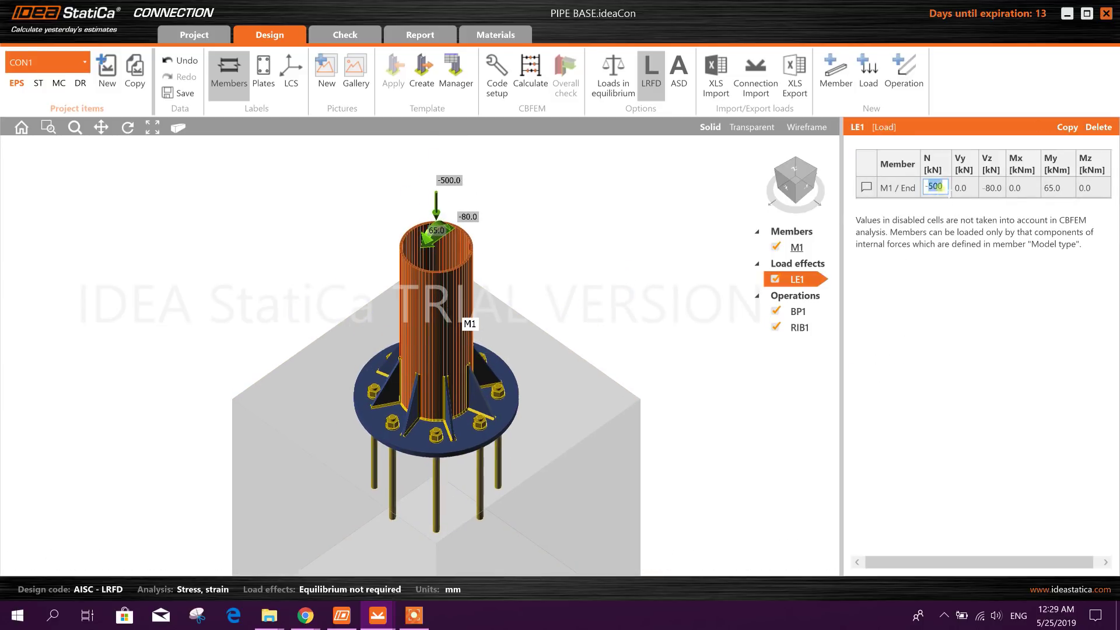
pyautogui.write('3')
pyautogui.doubleClick(963, 189)
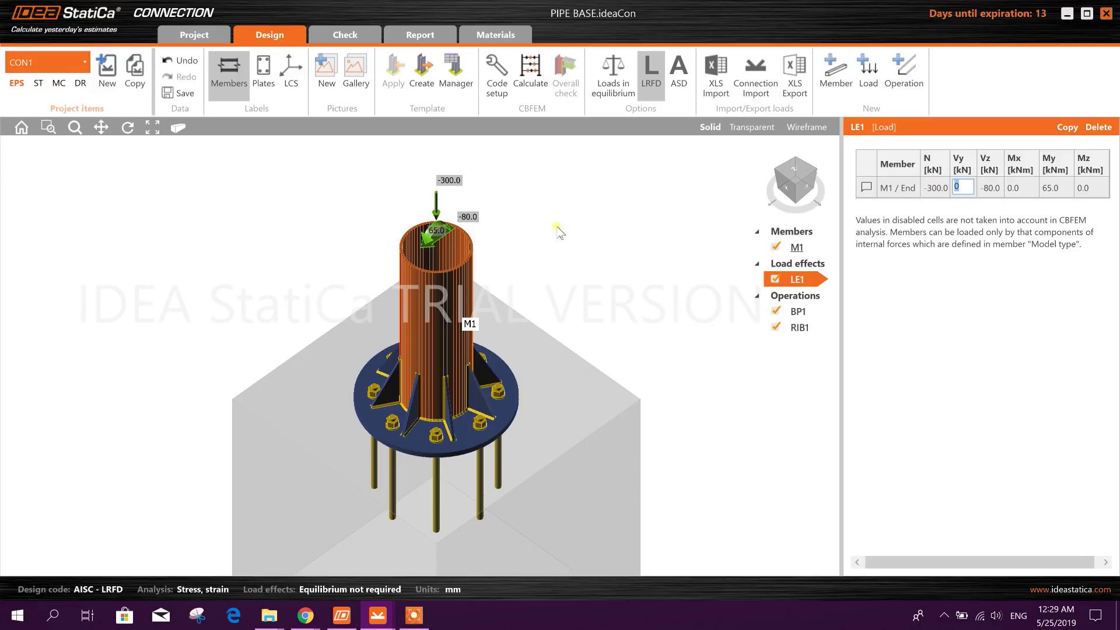
pyautogui.click(984, 194)
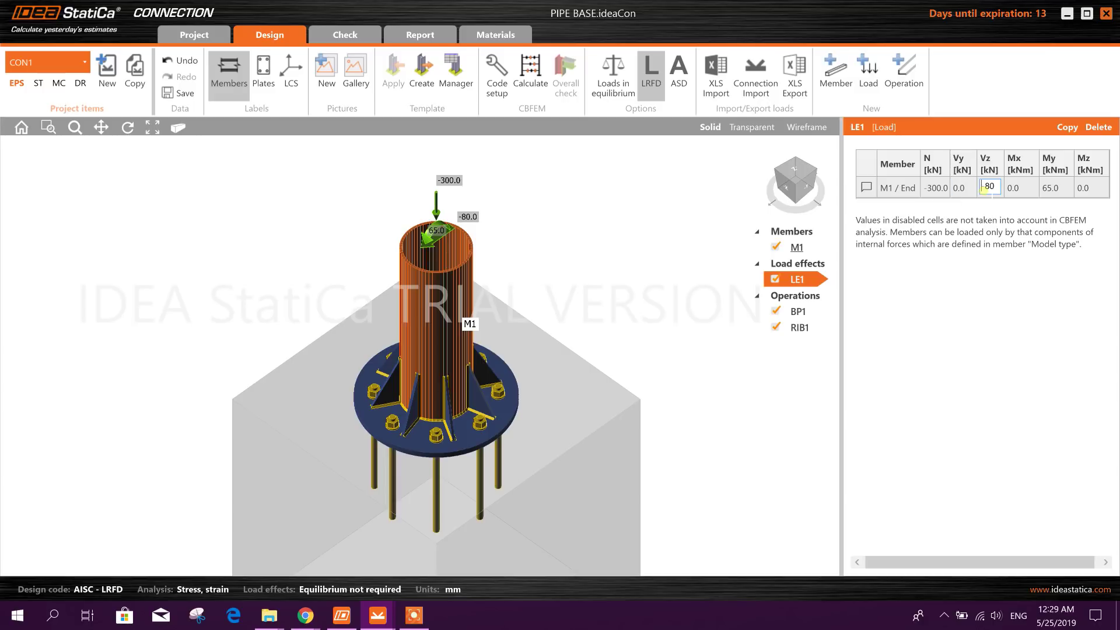
pyautogui.doubleClick(988, 187)
pyautogui.write('0')
pyautogui.press('Tab')
pyautogui.press('Tab')
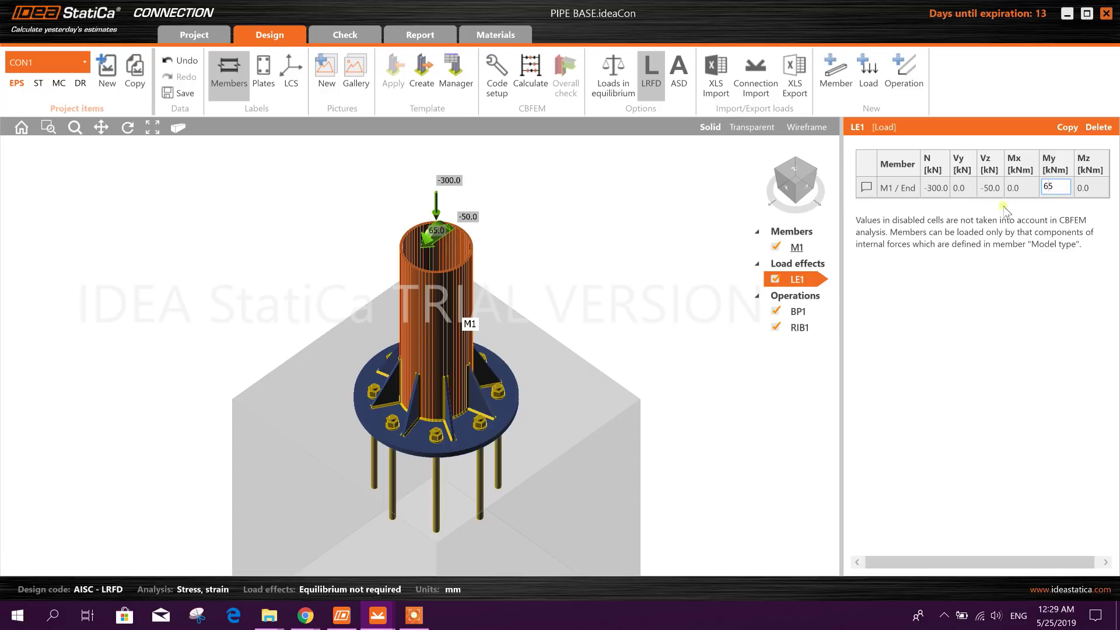
pyautogui.moveTo(1051, 188); pyautogui.dragTo(1017, 195)
pyautogui.write('45')
pyautogui.click(1084, 188)
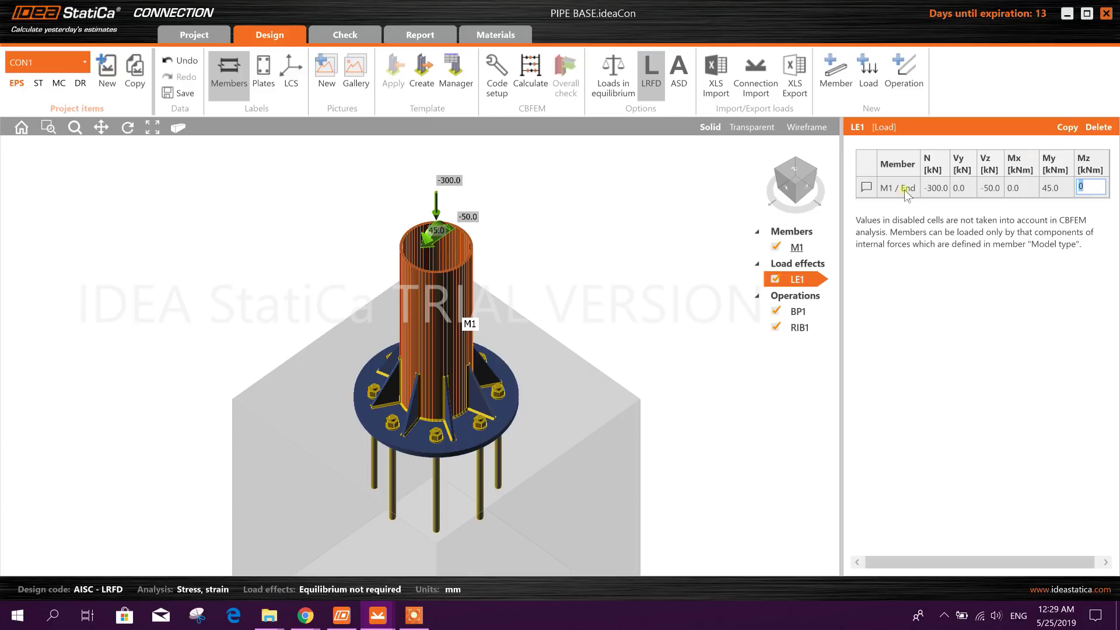
# Step: Copy LE1 into a new load effect LE2, then delete LE2
pyautogui.click(1067, 127)
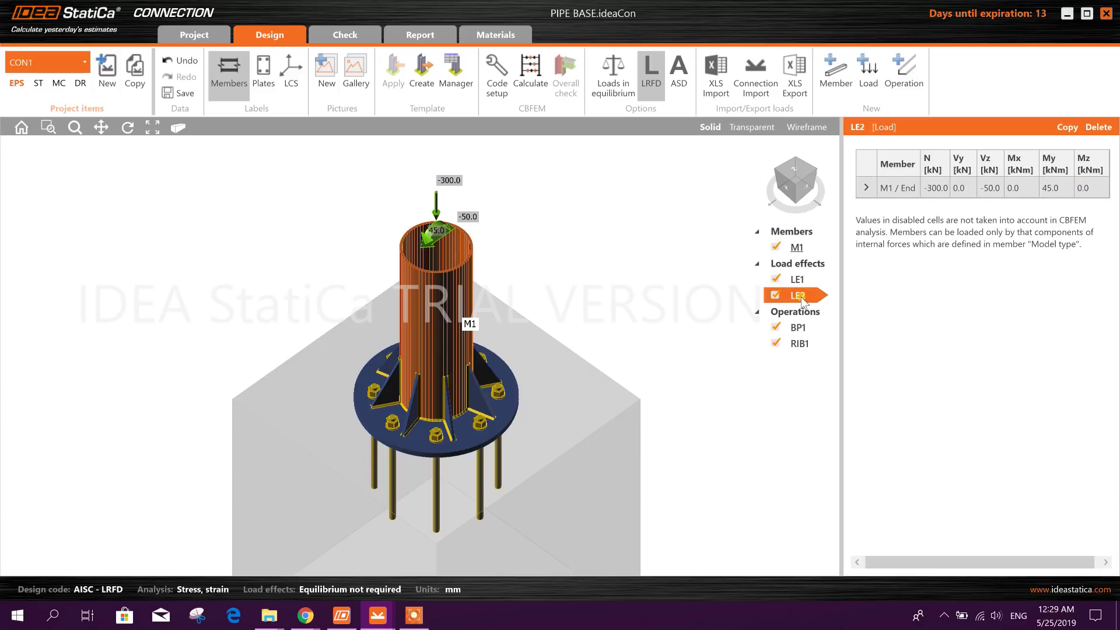
pyautogui.rightClick(801, 297)
pyautogui.click(839, 344)
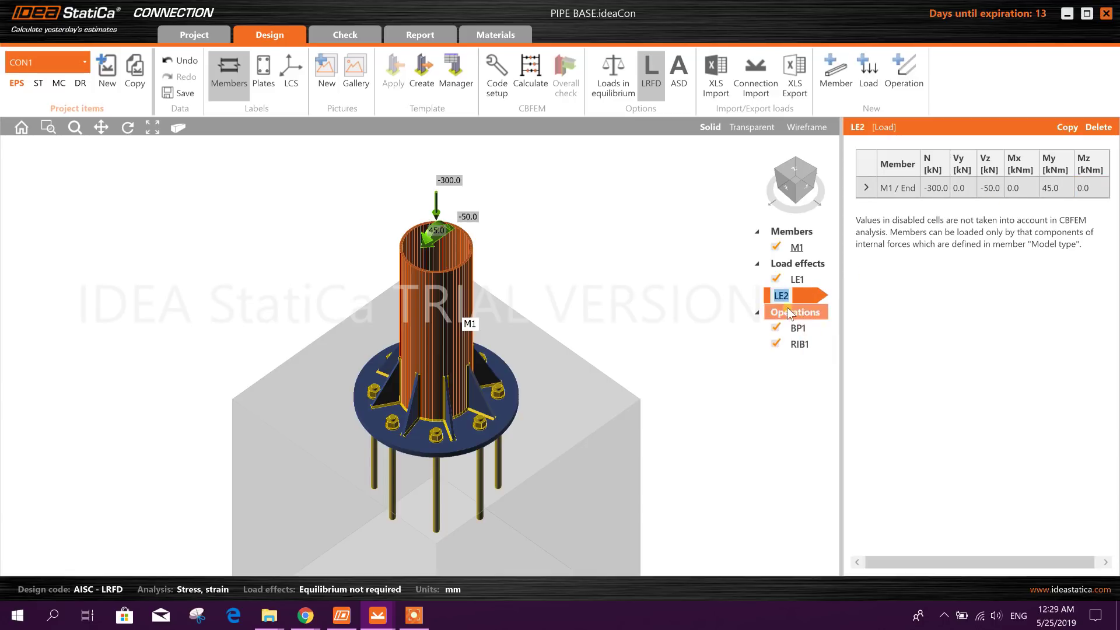
pyautogui.click(726, 295)
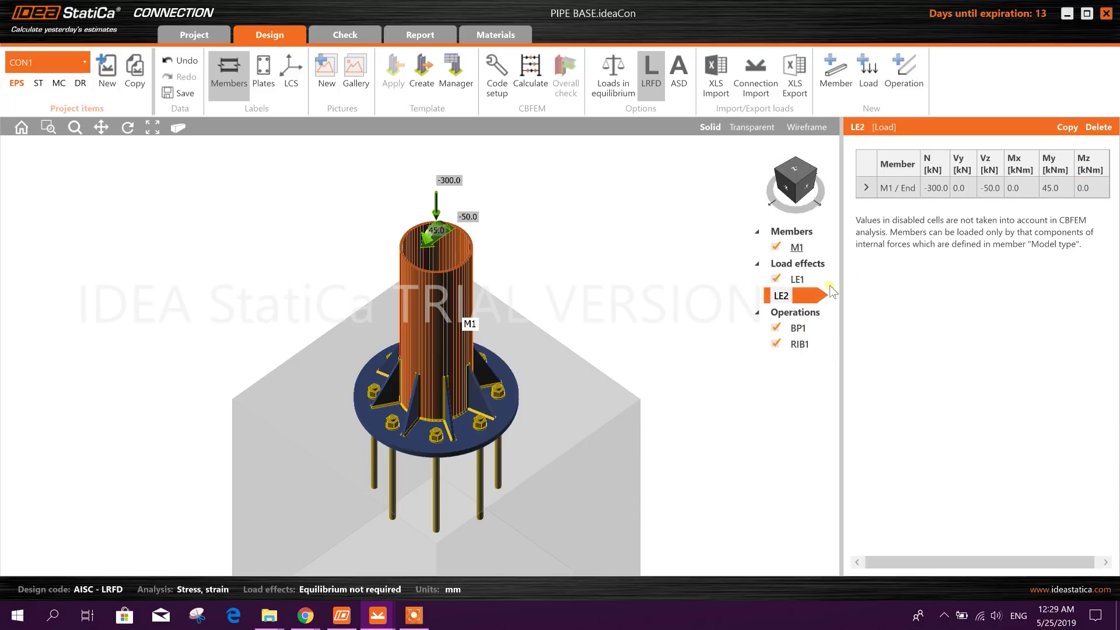
pyautogui.click(931, 191)
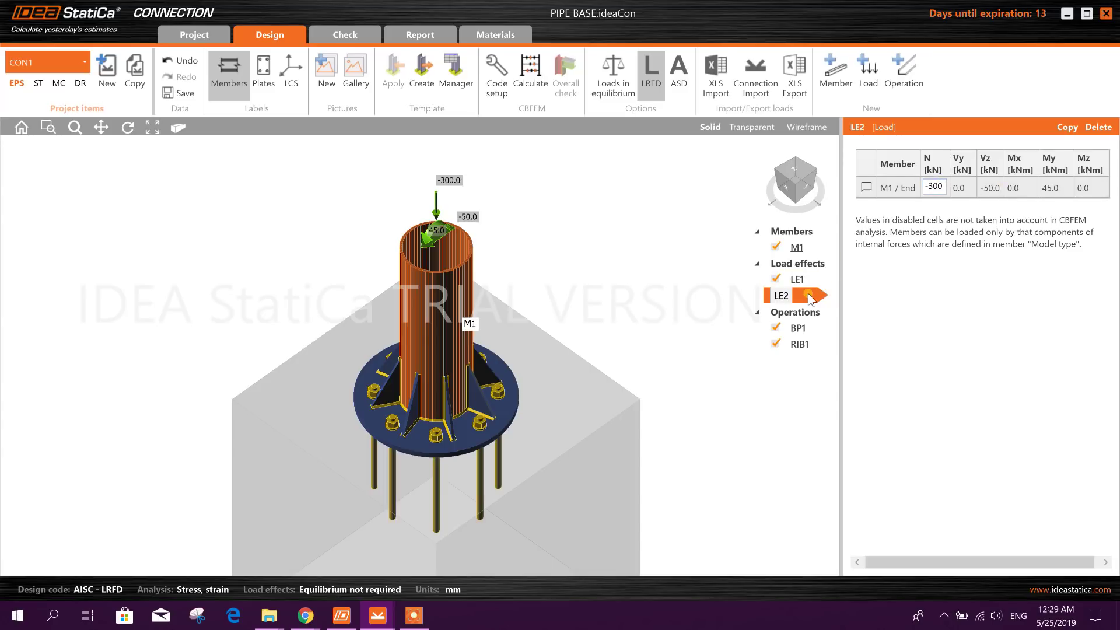
pyautogui.click(1096, 129)
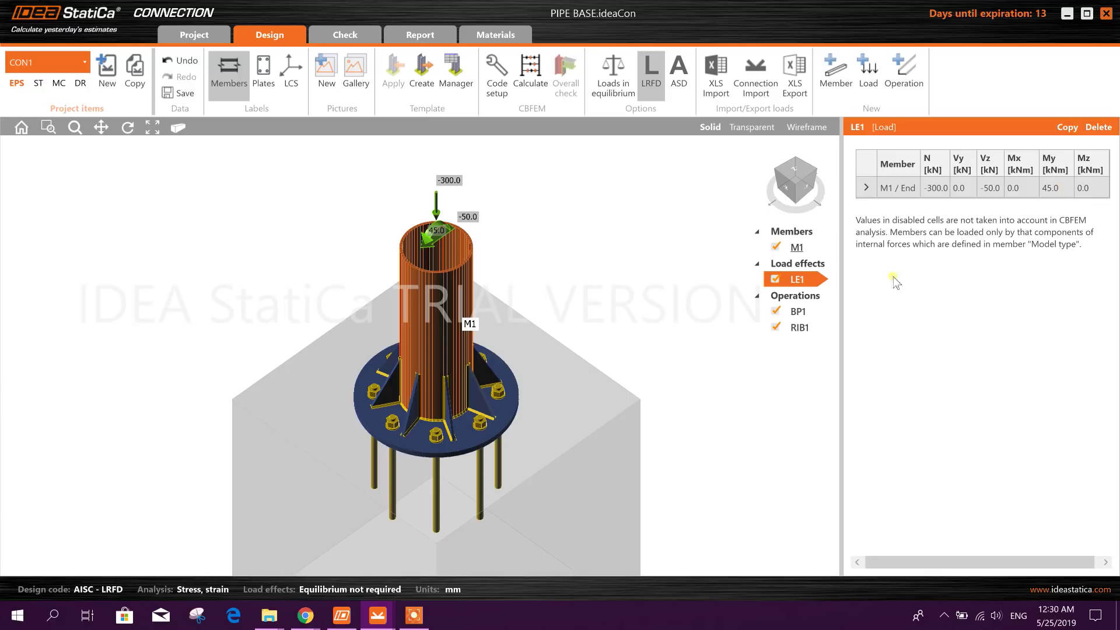
pyautogui.scroll(-2, 515, 380)
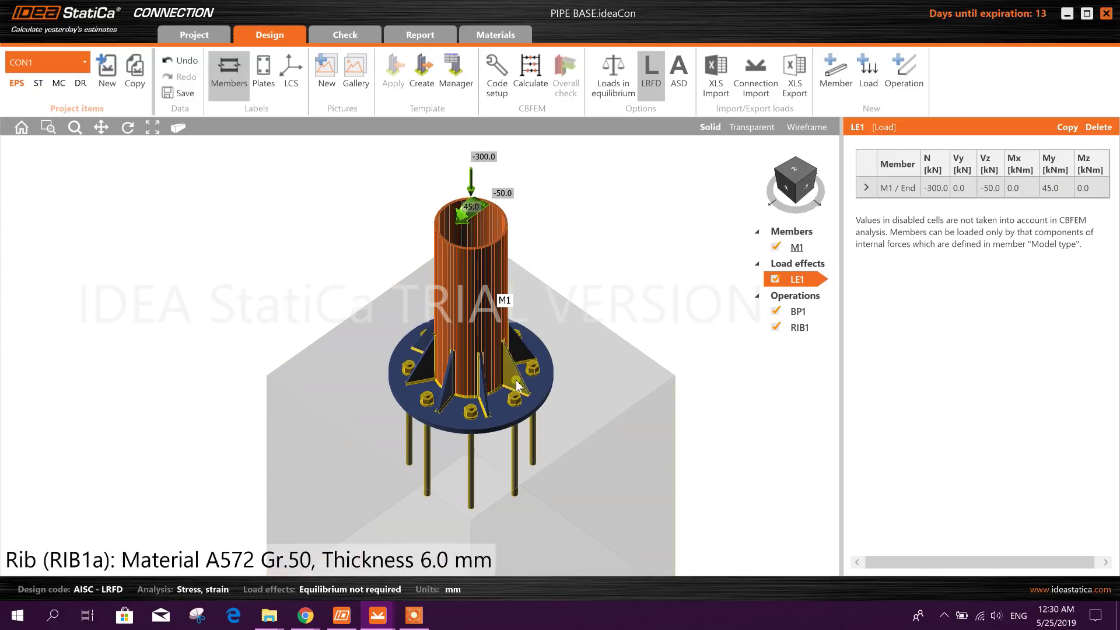
pyautogui.scroll(2, 490, 333)
pyautogui.scroll(-2, 569, 310)
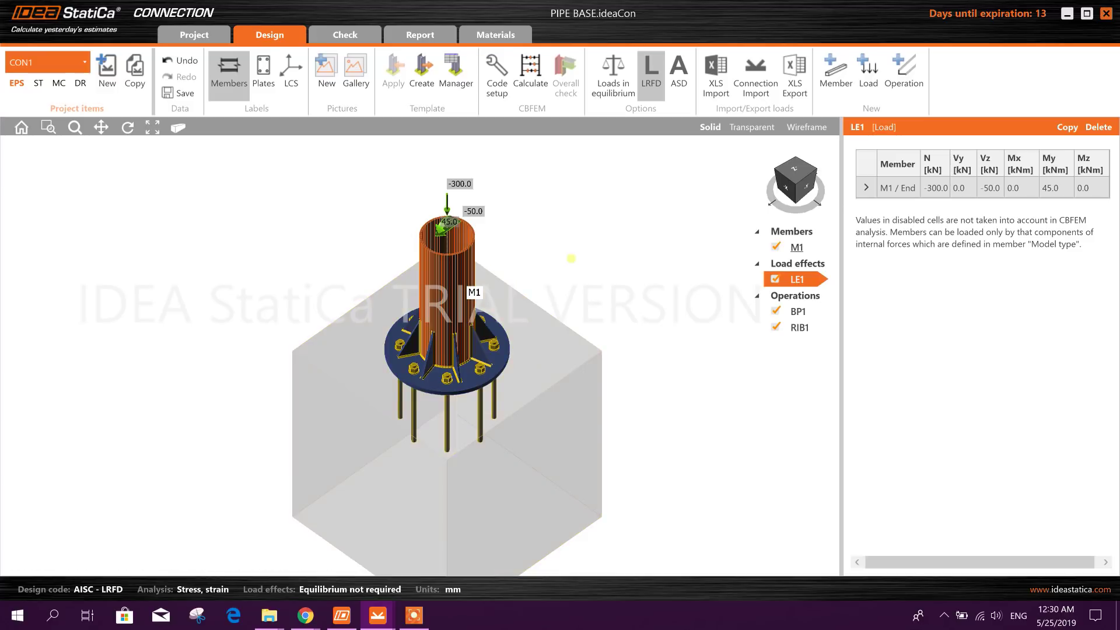
# Step: Tilt the base plate into view and run the CBFEM calculation
pyautogui.moveTo(606, 252); pyautogui.dragTo(613, 228, button='right')
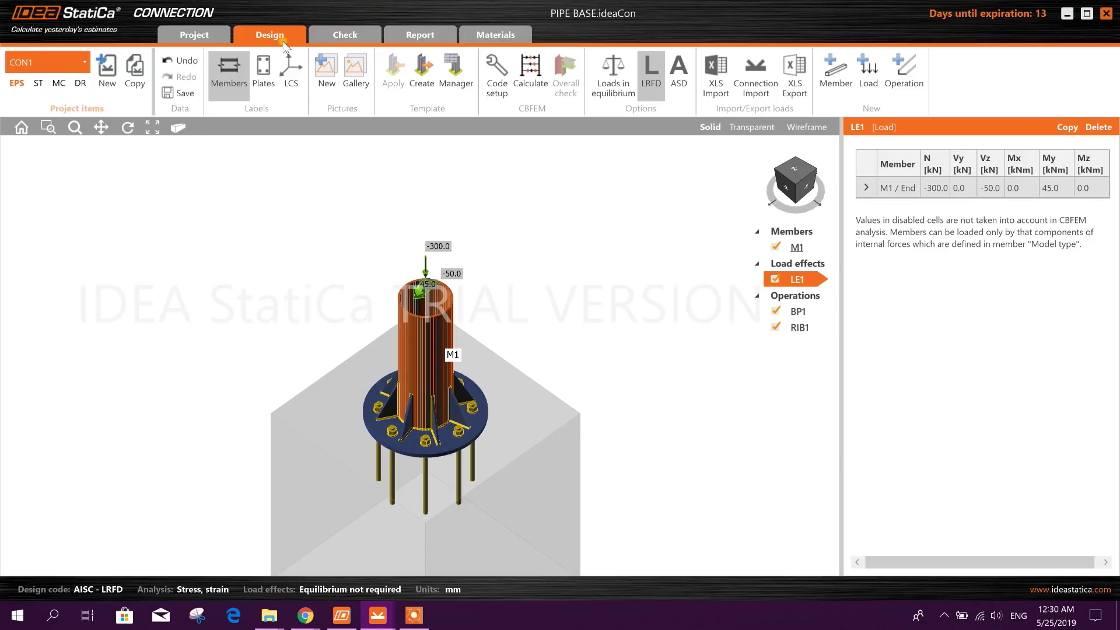
pyautogui.click(541, 78)
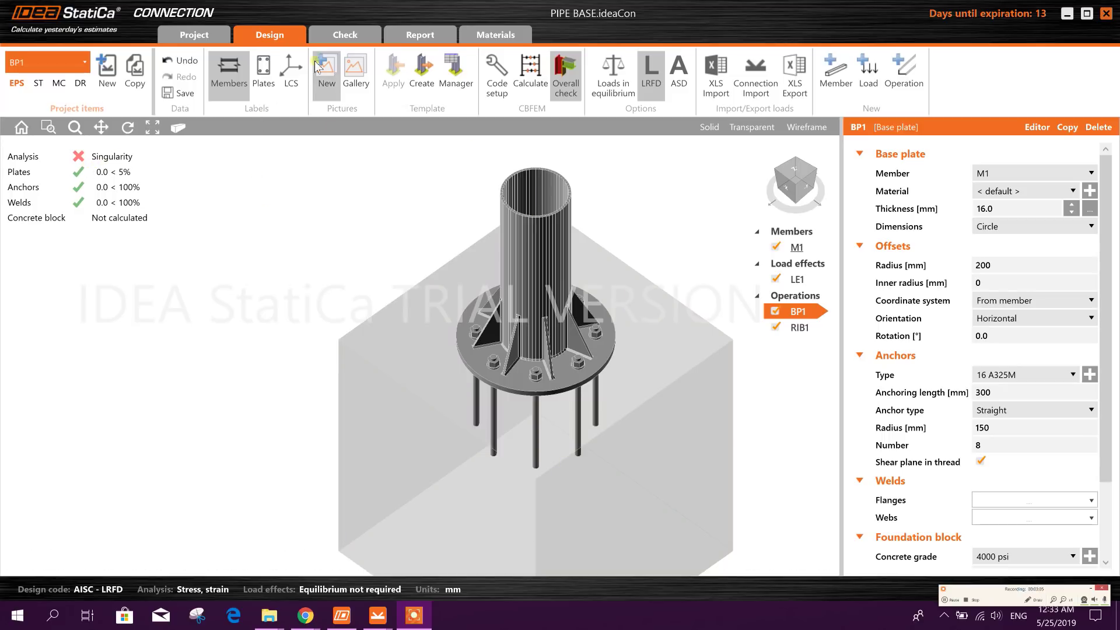
# Step: Review the singularity on the Check tab, inspect BP1's welds, and switch to stiffness analysis
pyautogui.click(345, 35)
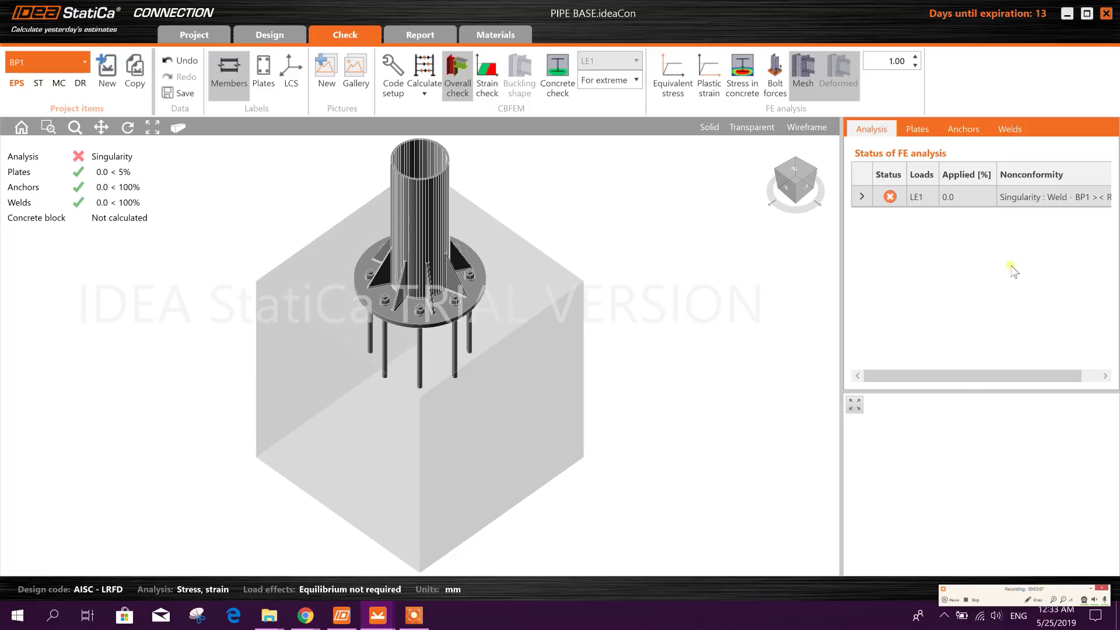
pyautogui.moveTo(957, 375); pyautogui.dragTo(1012, 376)
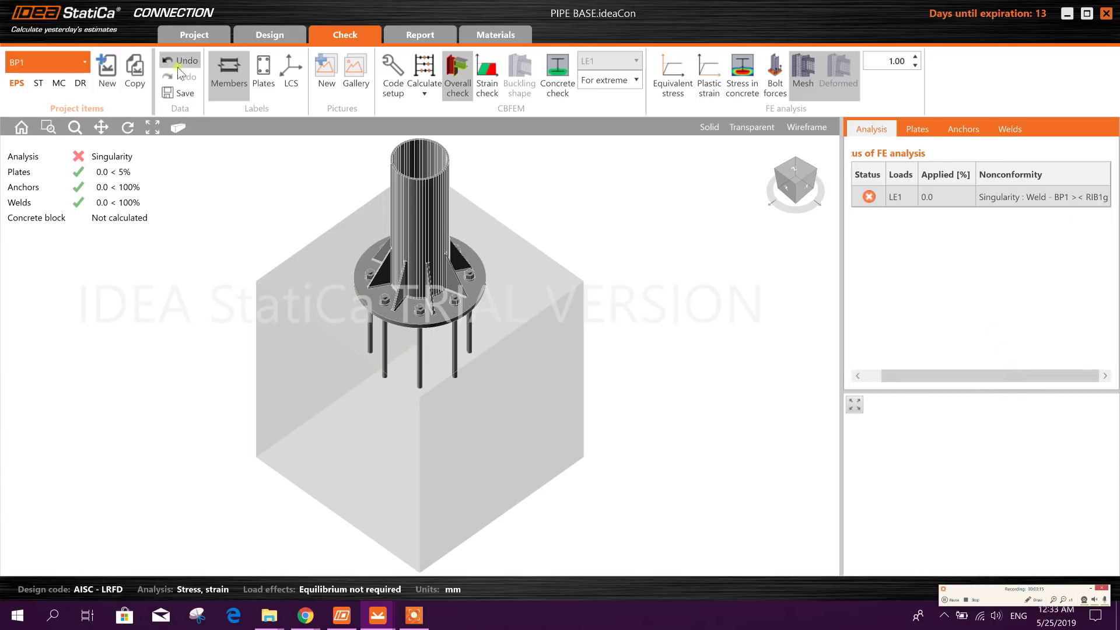
pyautogui.click(253, 34)
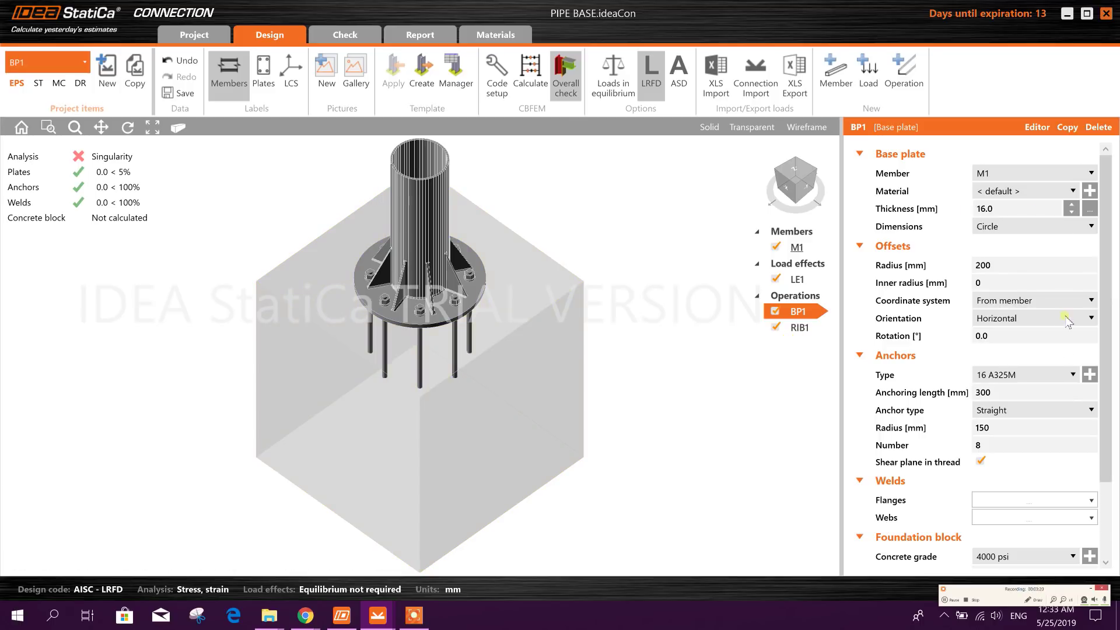
pyautogui.click(1039, 505)
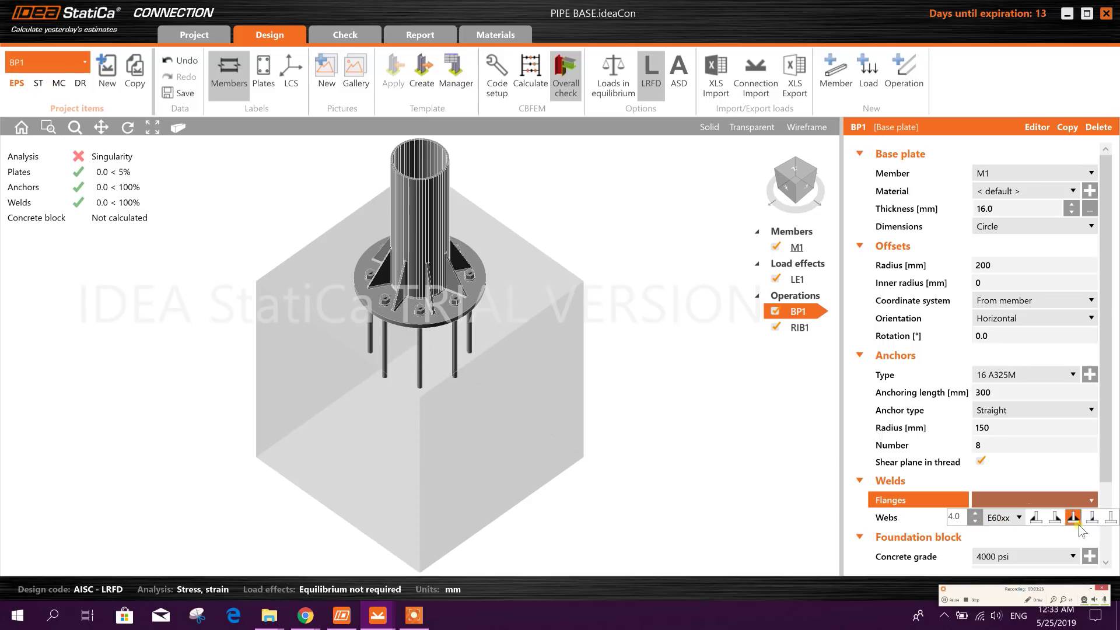
pyautogui.click(963, 516)
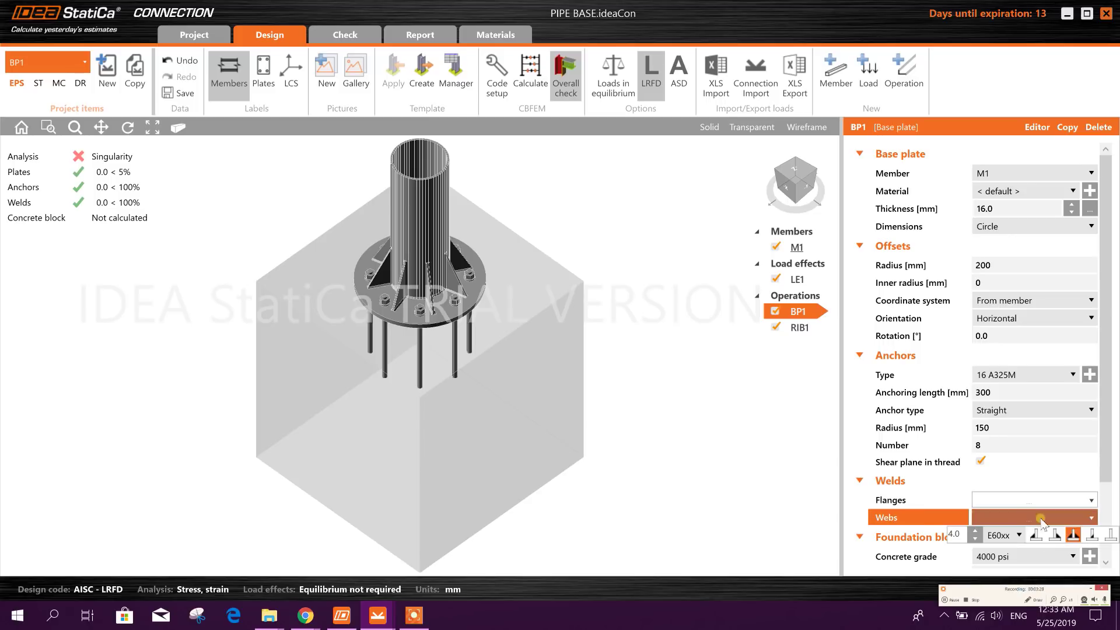
pyautogui.click(905, 502)
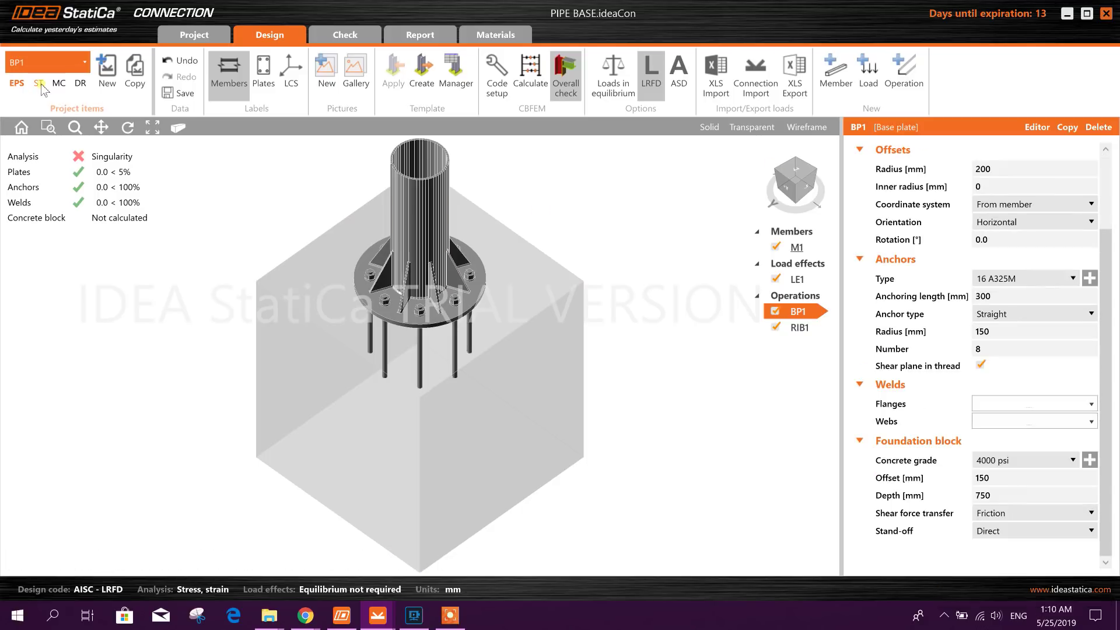
pyautogui.click(40, 84)
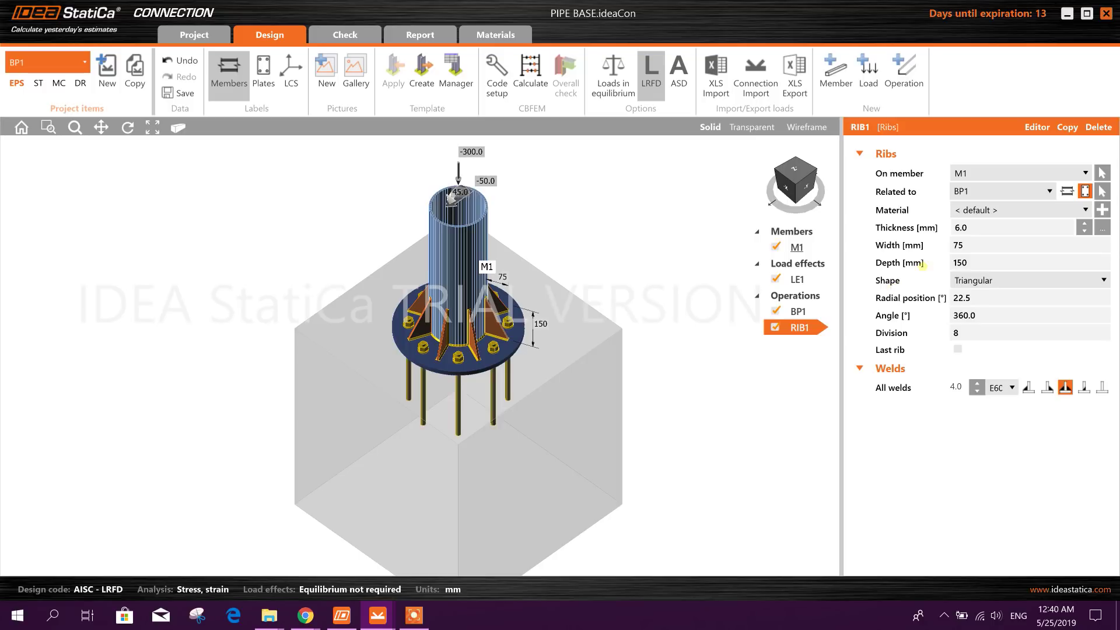
# Step: Make the ribs 8 mm thick, trying a 15° radial position before restoring 22.5°
pyautogui.click(998, 235)
pyautogui.write('8')
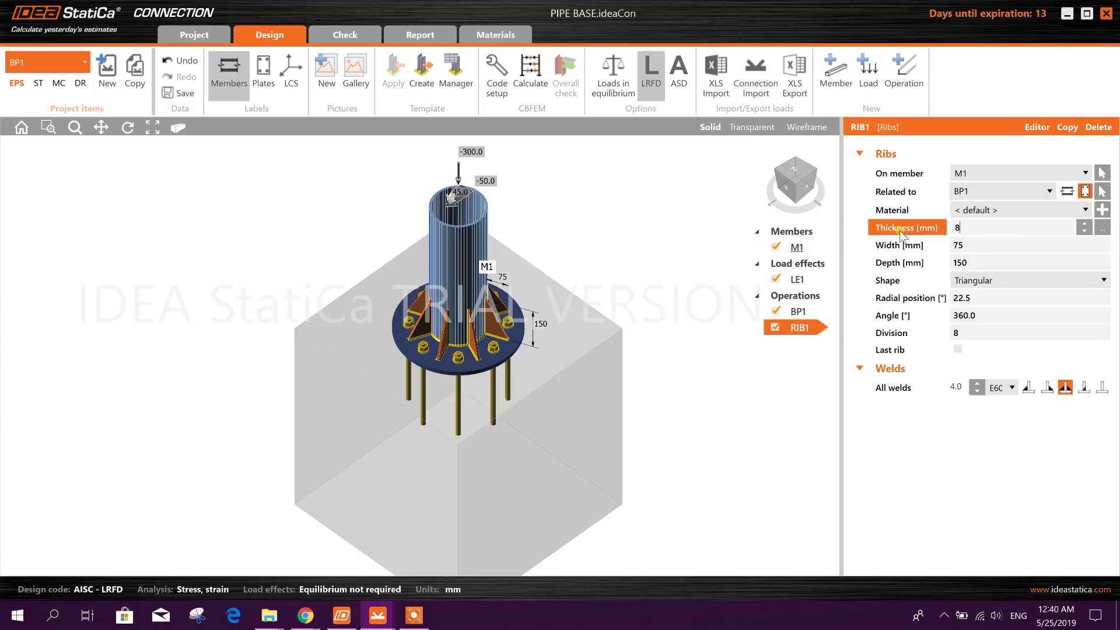
pyautogui.click(978, 247)
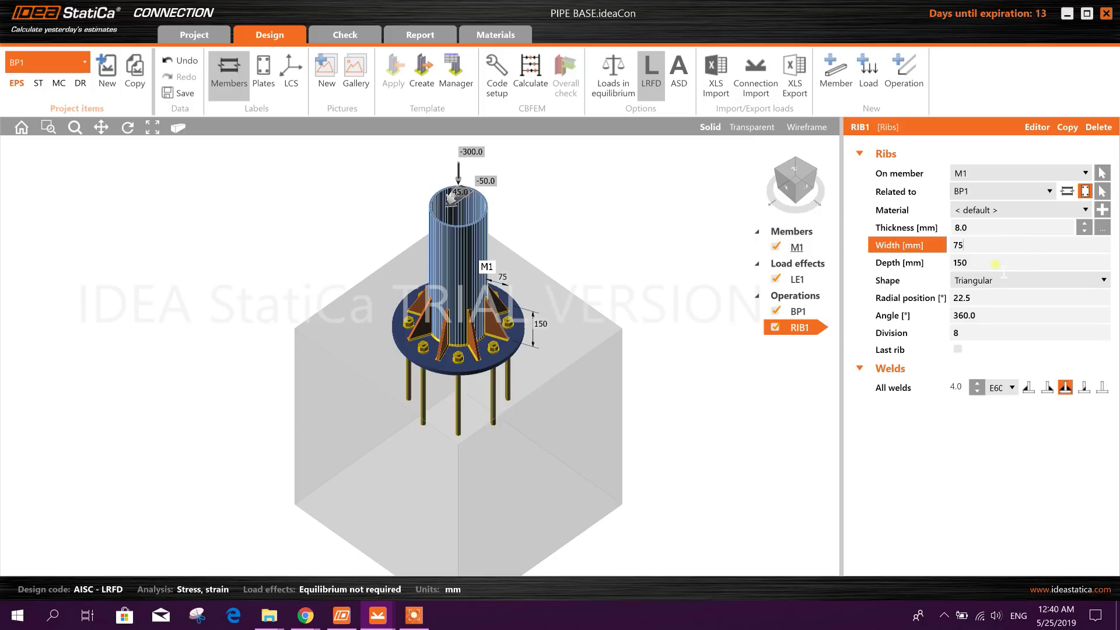
pyautogui.click(983, 334)
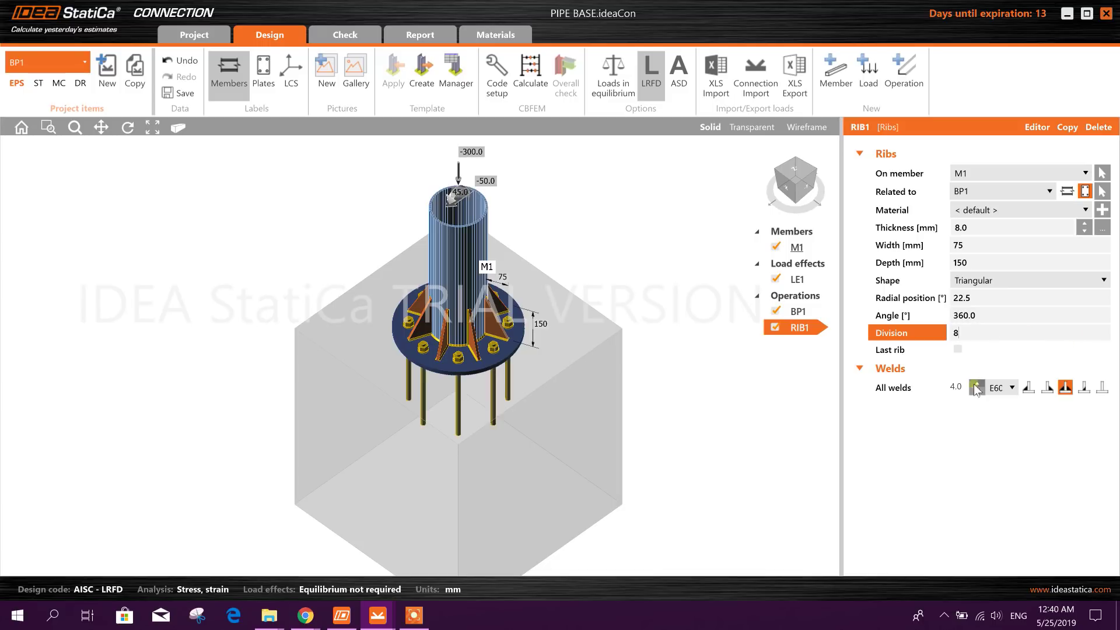
pyautogui.click(916, 298)
pyautogui.write('15')
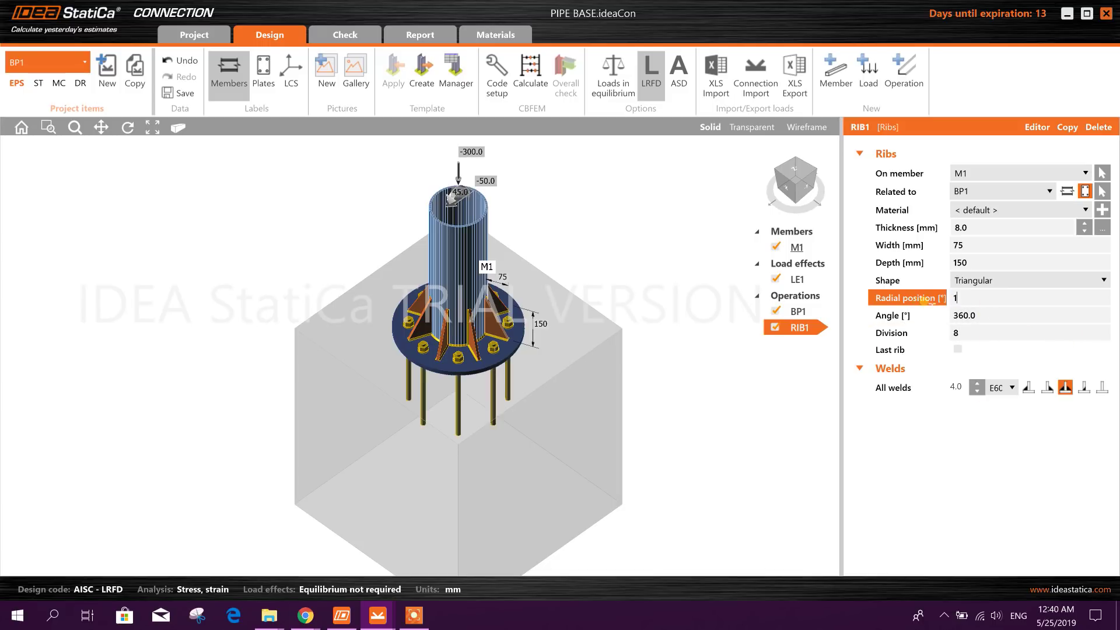
pyautogui.write('5.0')
pyautogui.click(984, 316)
pyautogui.click(958, 298)
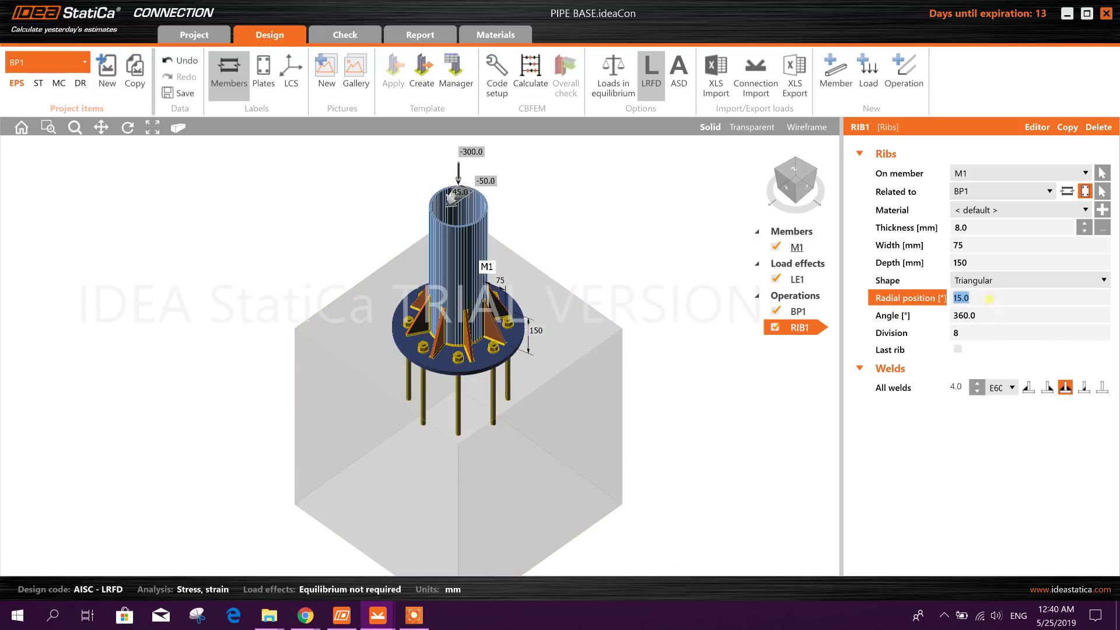
pyautogui.write('22.5')
pyautogui.click(987, 314)
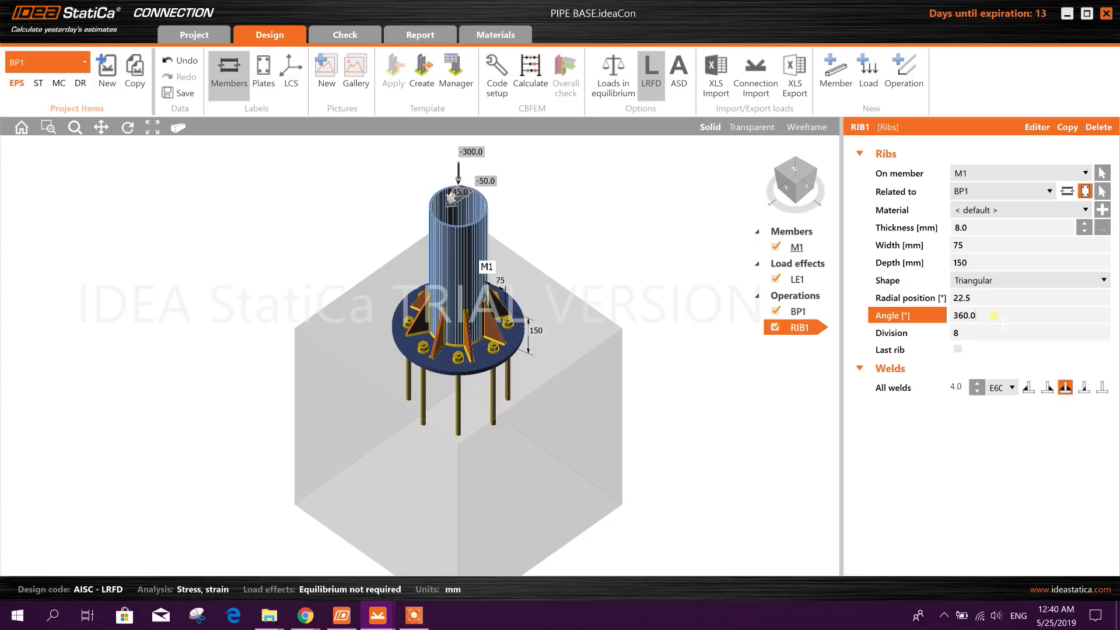
pyautogui.click(959, 298)
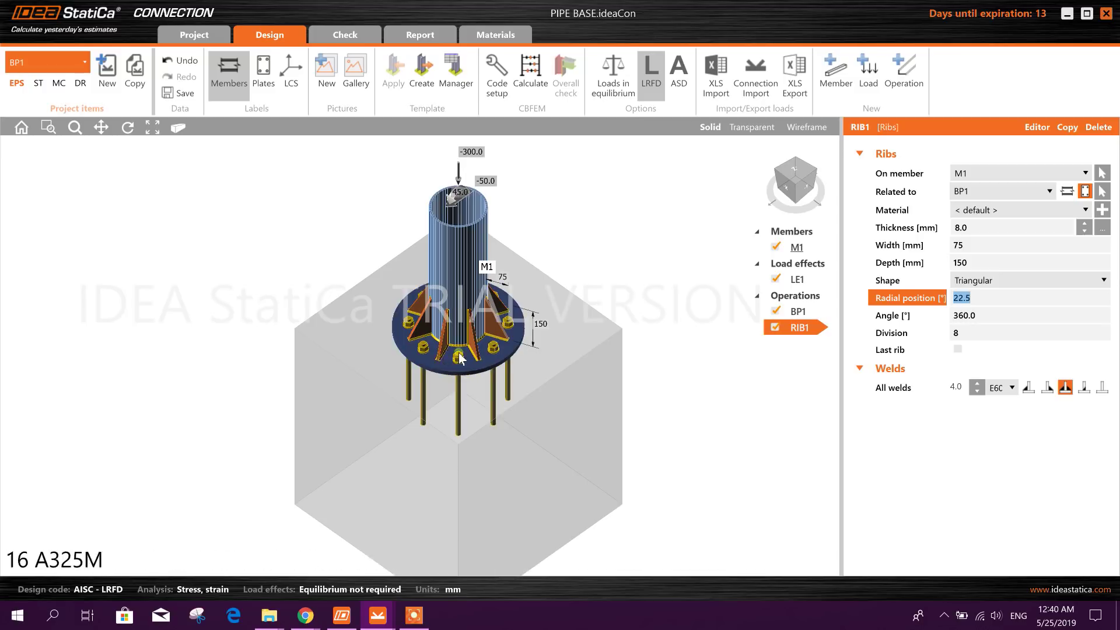
# Step: Confirm the eight-rib layout with 4.0 rib welds and bring up base plate BP1
pyautogui.click(972, 317)
pyautogui.click(991, 332)
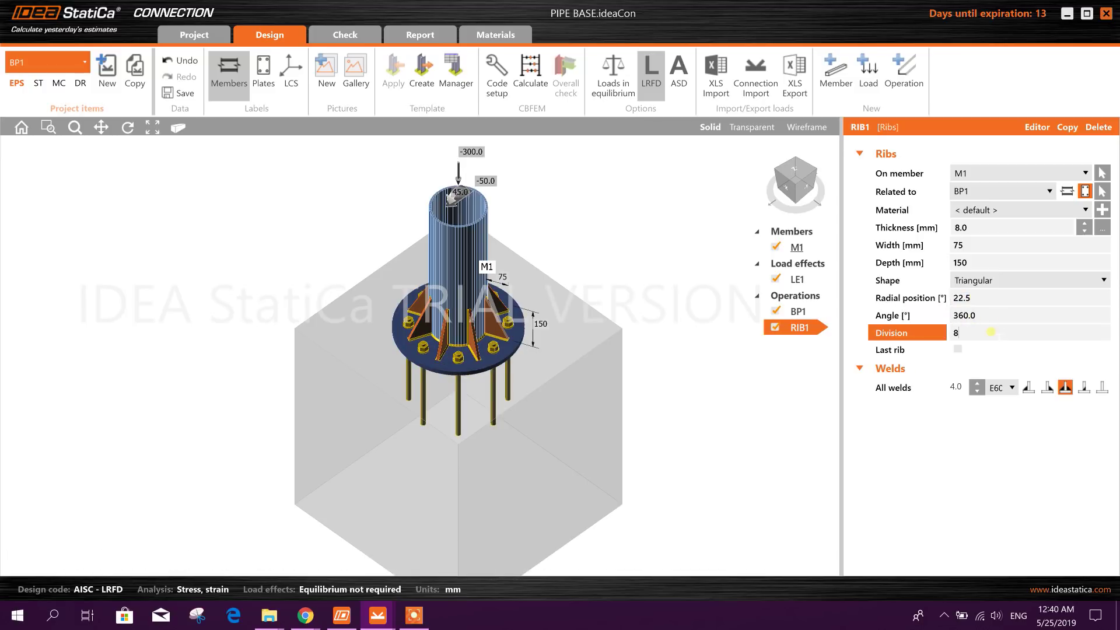
pyautogui.doubleClick(994, 335)
pyautogui.doubleClick(962, 391)
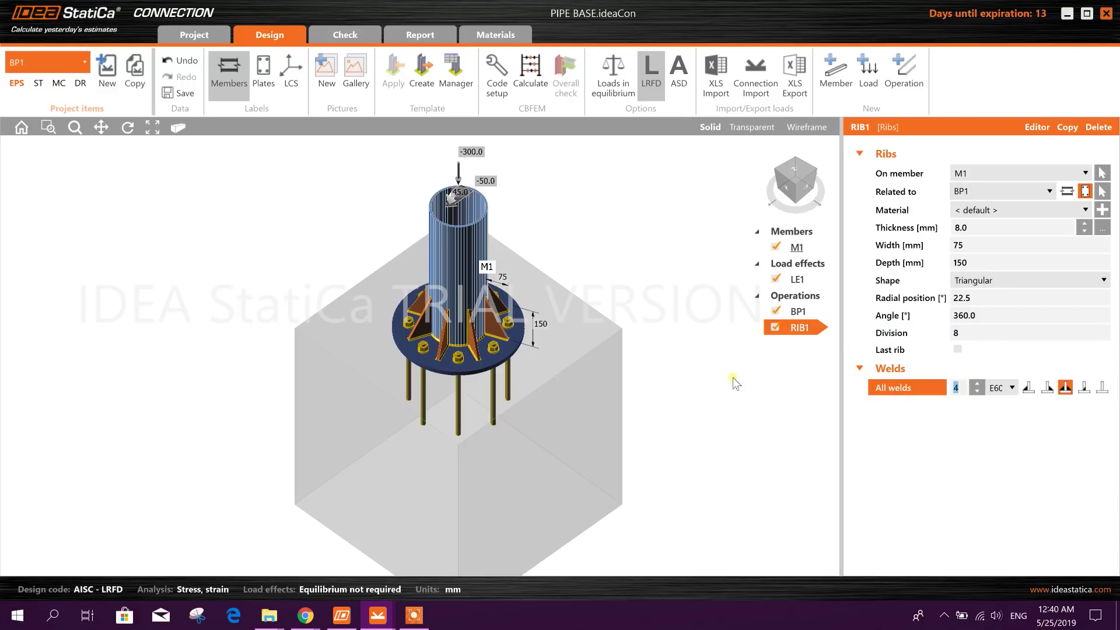
pyautogui.click(688, 312)
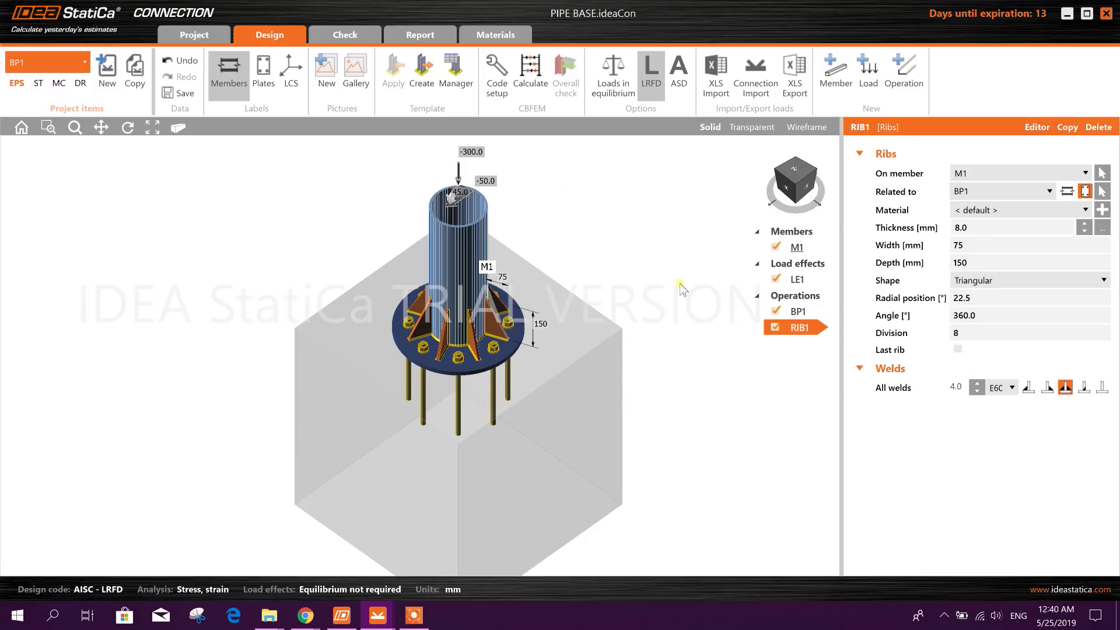
pyautogui.click(521, 359)
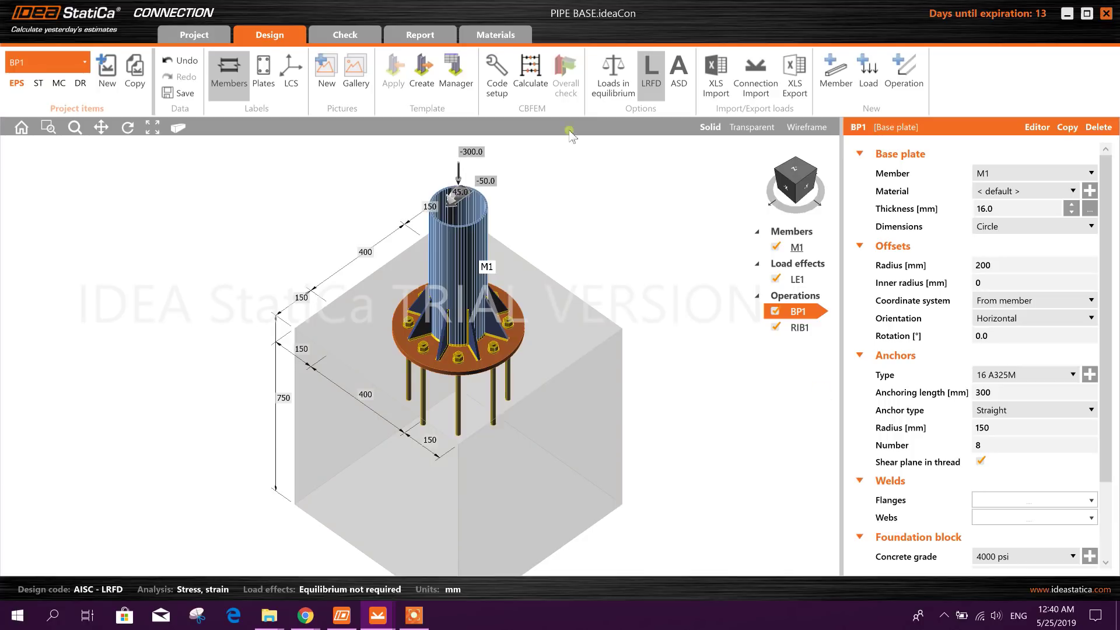
# Step: Rerun the CBFEM calculation with the 8 mm ribs and view the analysis results
pyautogui.click(530, 81)
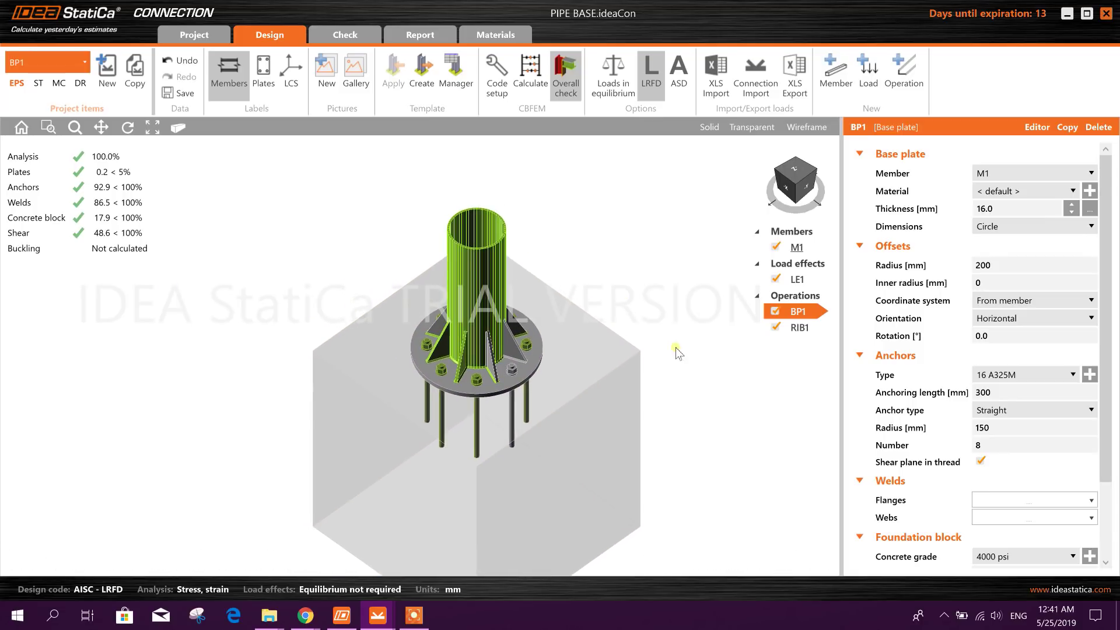
pyautogui.click(345, 36)
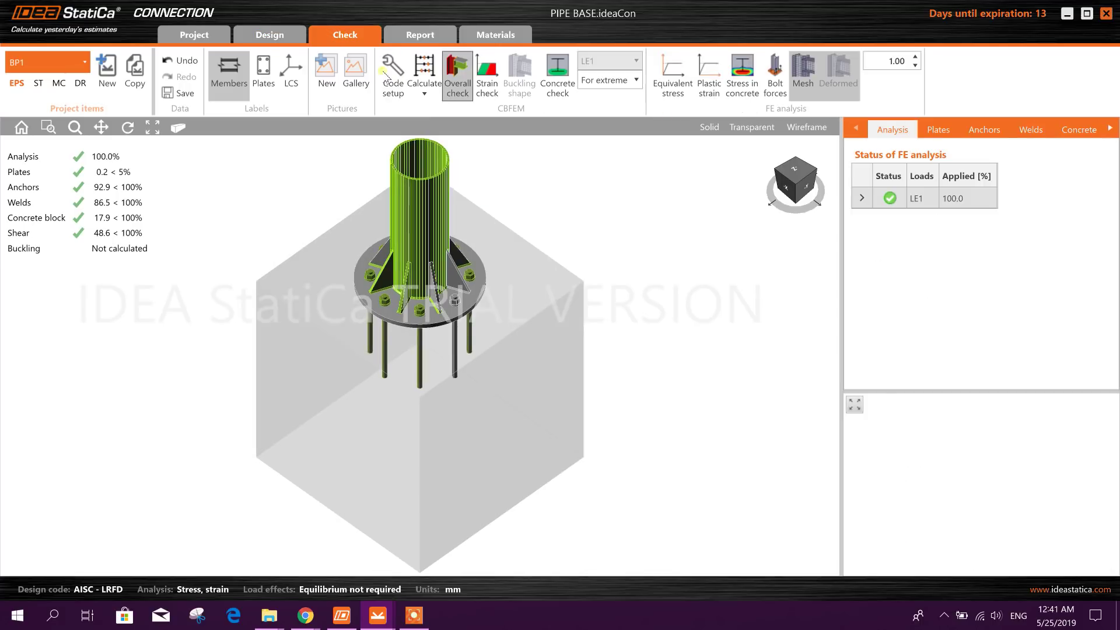
# Step: Show concrete stress, plastic strain and equivalent stress while orbiting to a side elevation
pyautogui.click(744, 92)
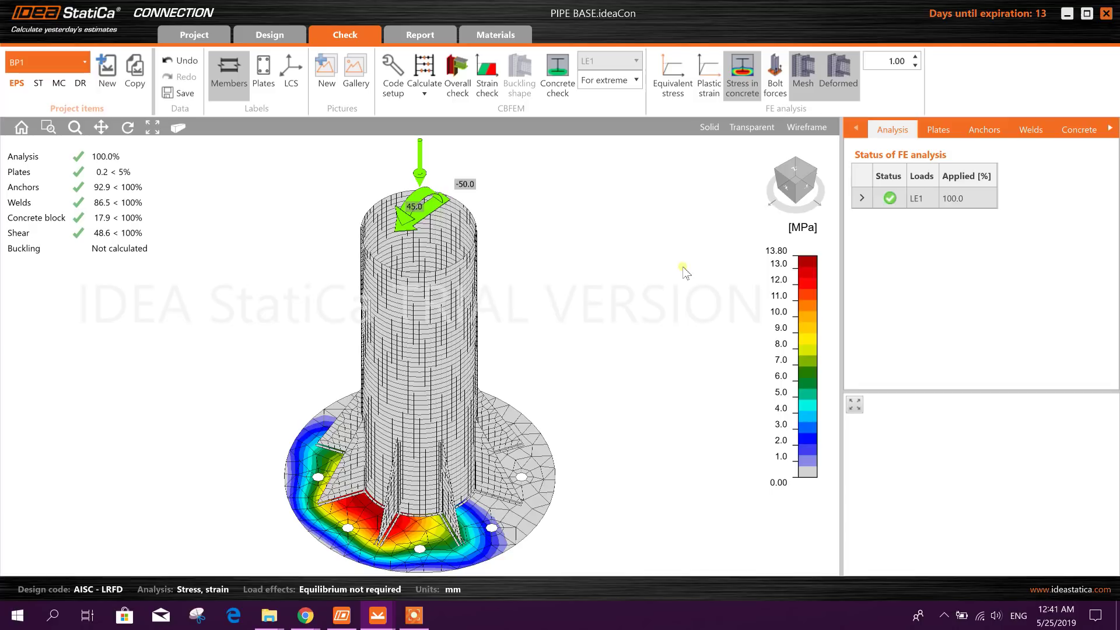
pyautogui.moveTo(640, 427); pyautogui.dragTo(640, 359, button='right')
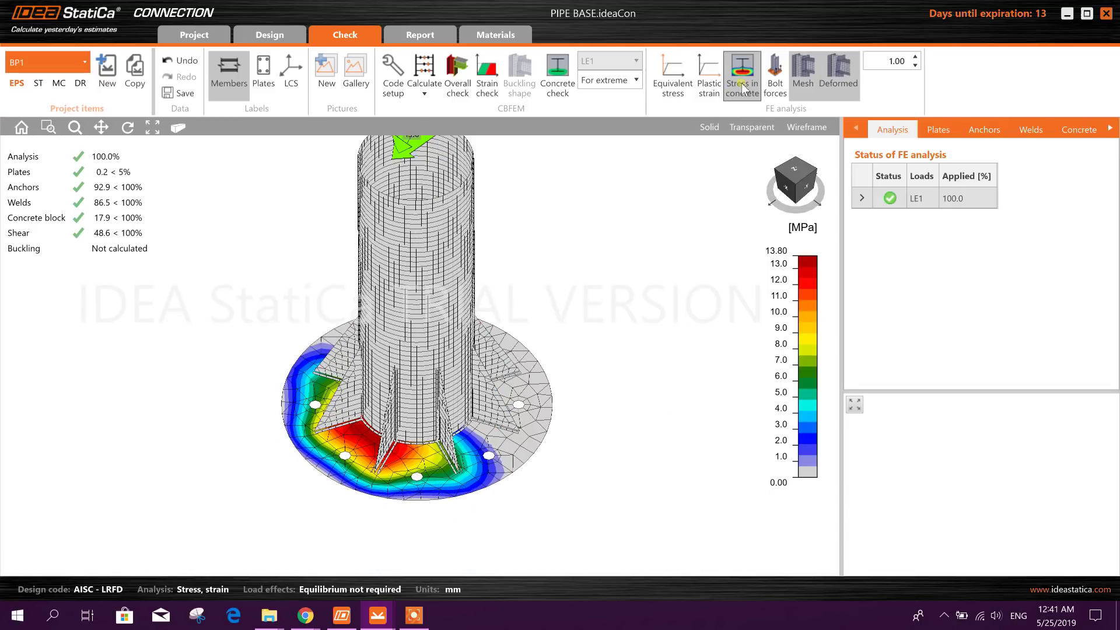
pyautogui.click(709, 82)
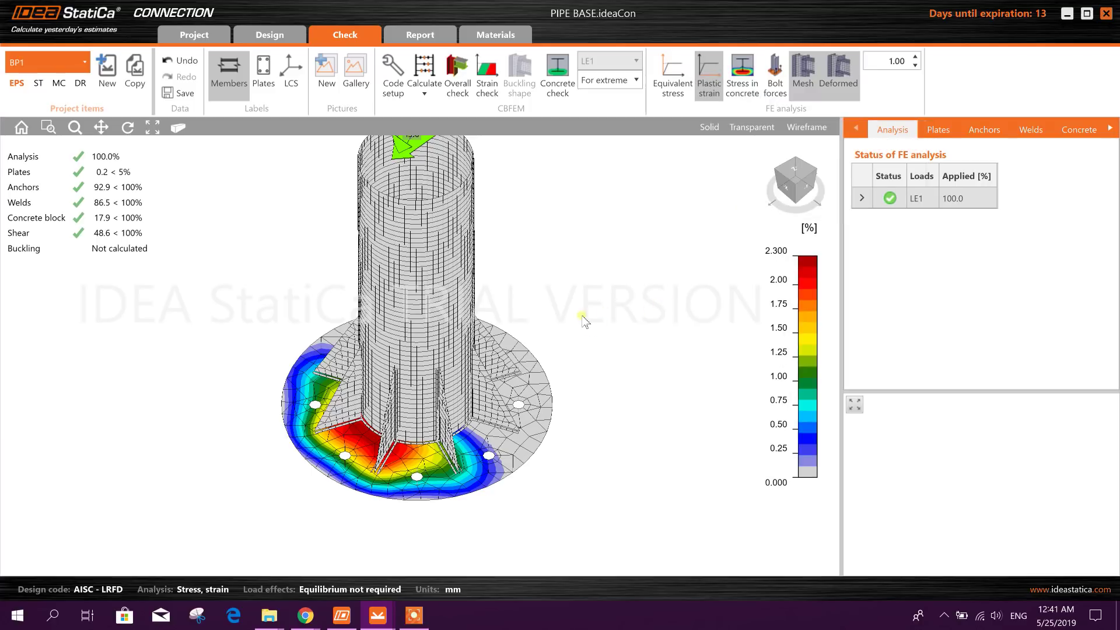
pyautogui.moveTo(609, 411); pyautogui.dragTo(586, 312, button='right')
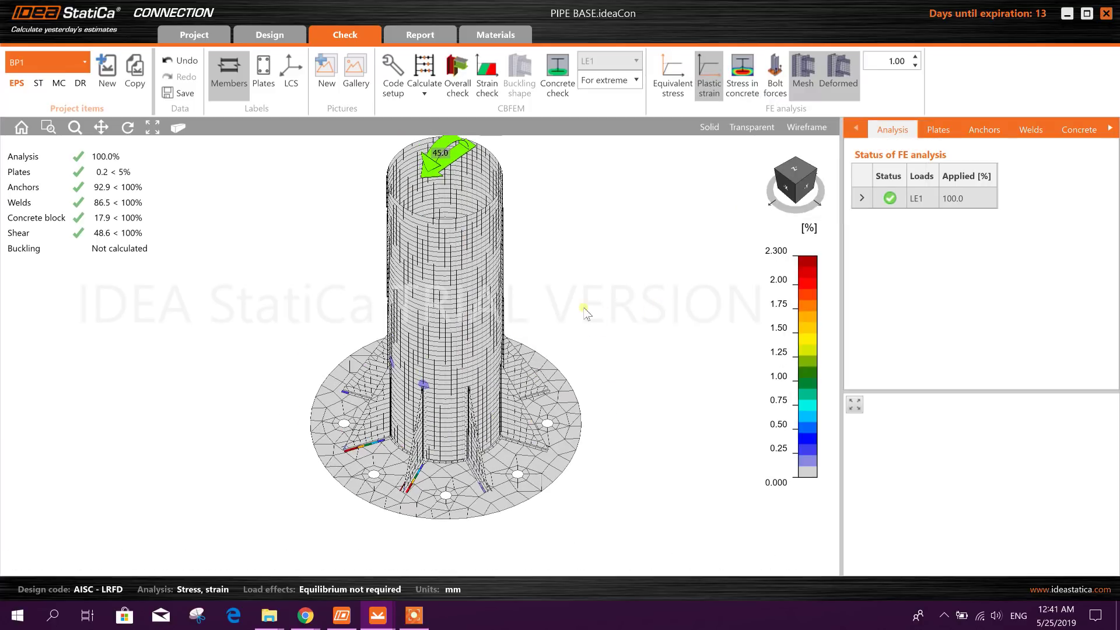
pyautogui.click(681, 77)
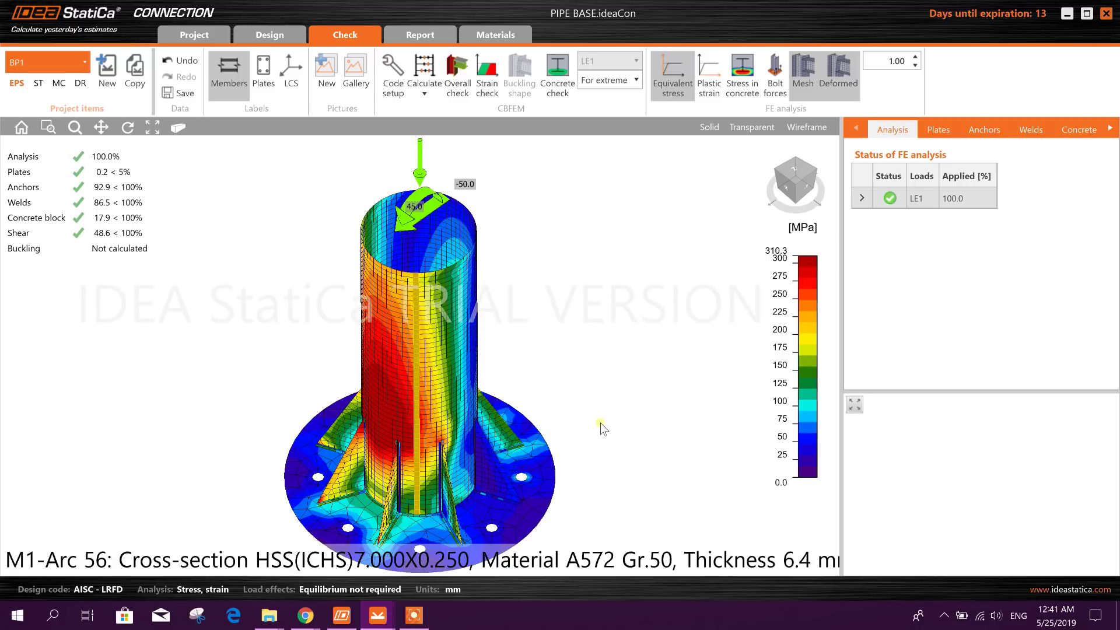
pyautogui.moveTo(600, 423); pyautogui.dragTo(623, 379, button='right')
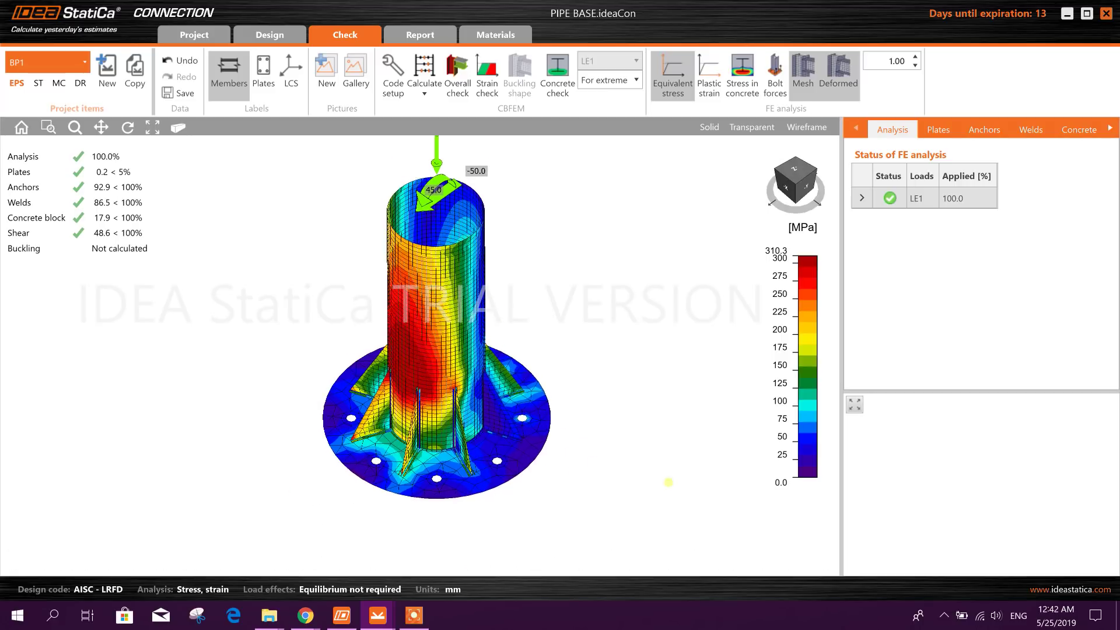
pyautogui.moveTo(595, 470); pyautogui.dragTo(638, 485, button='right')
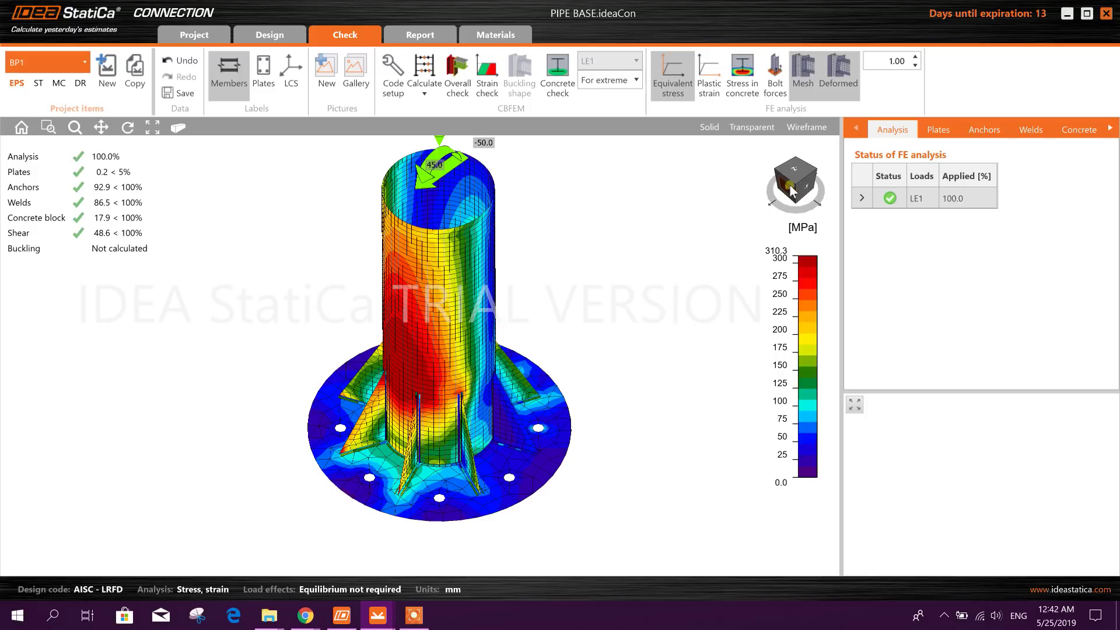
pyautogui.moveTo(788, 186)
pyautogui.mouseDown(button='right')
pyautogui.moveTo(706, 188)
pyautogui.moveTo(737, 183)
pyautogui.moveTo(730, 200)
pyautogui.mouseUp(button='right')
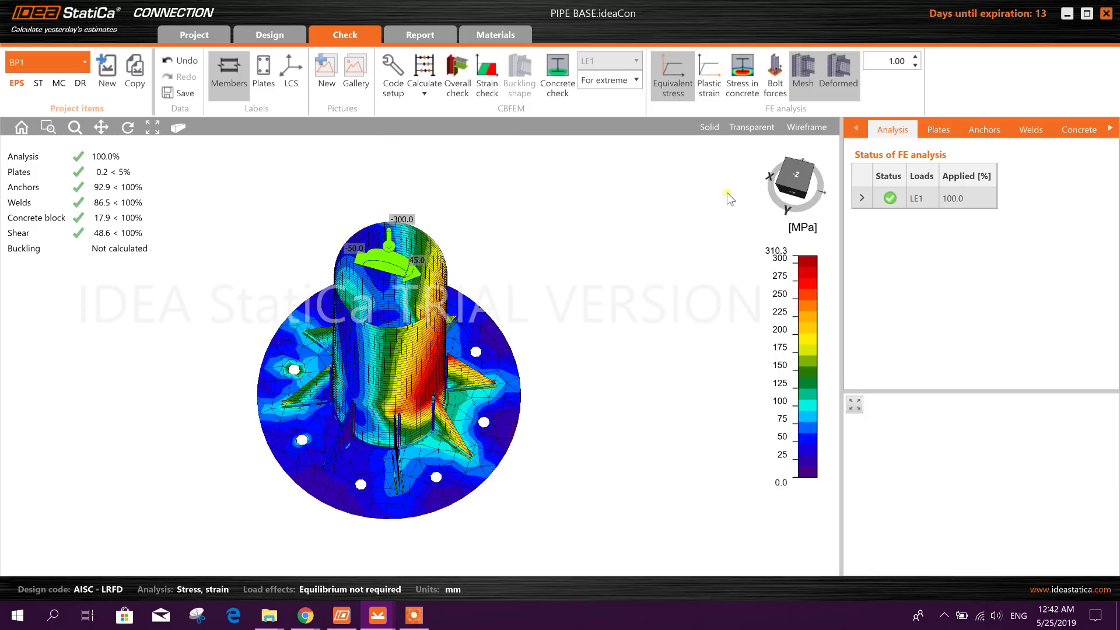
pyautogui.click(781, 193)
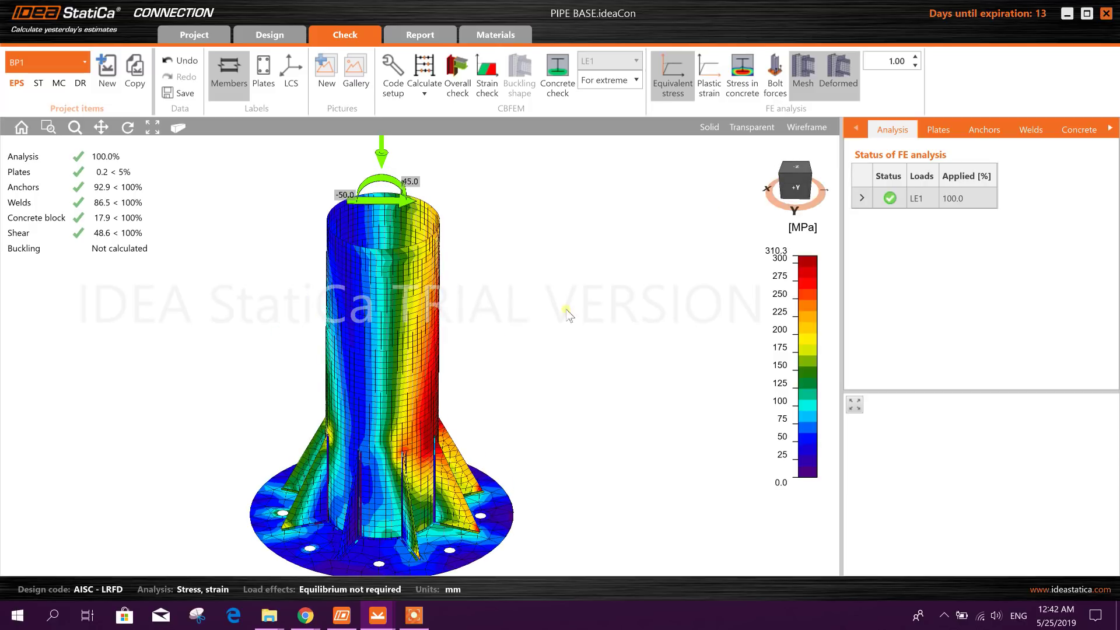
pyautogui.moveTo(595, 300); pyautogui.dragTo(623, 285, button='right')
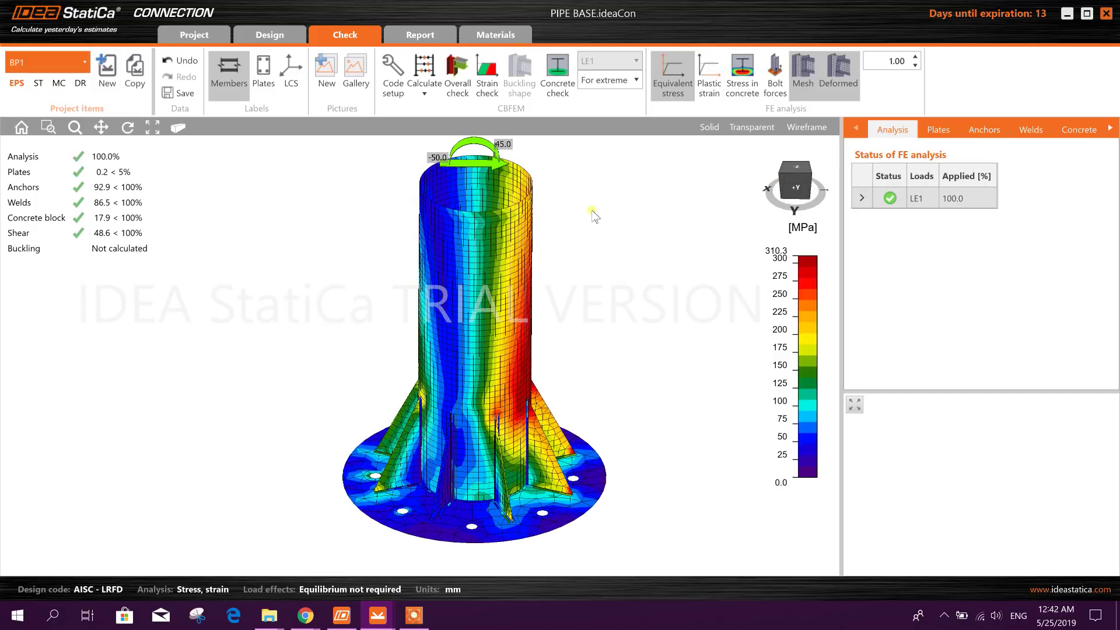
# Step: Show the strain and overall check results, return to equivalent stress, and generate the report
pyautogui.click(487, 83)
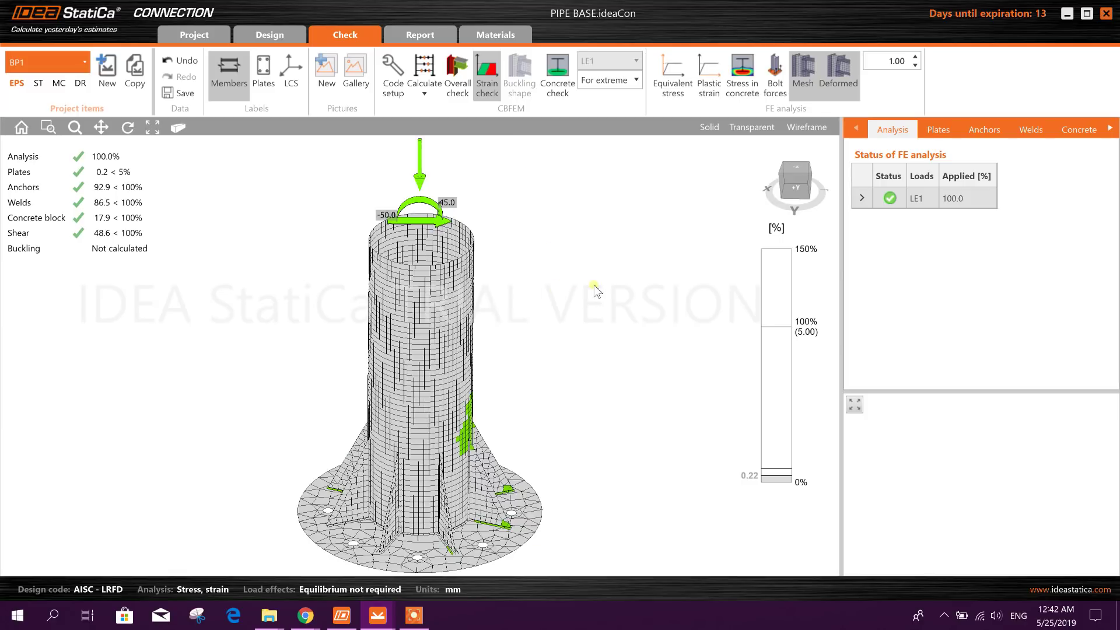
pyautogui.moveTo(576, 375); pyautogui.dragTo(586, 343, button='right')
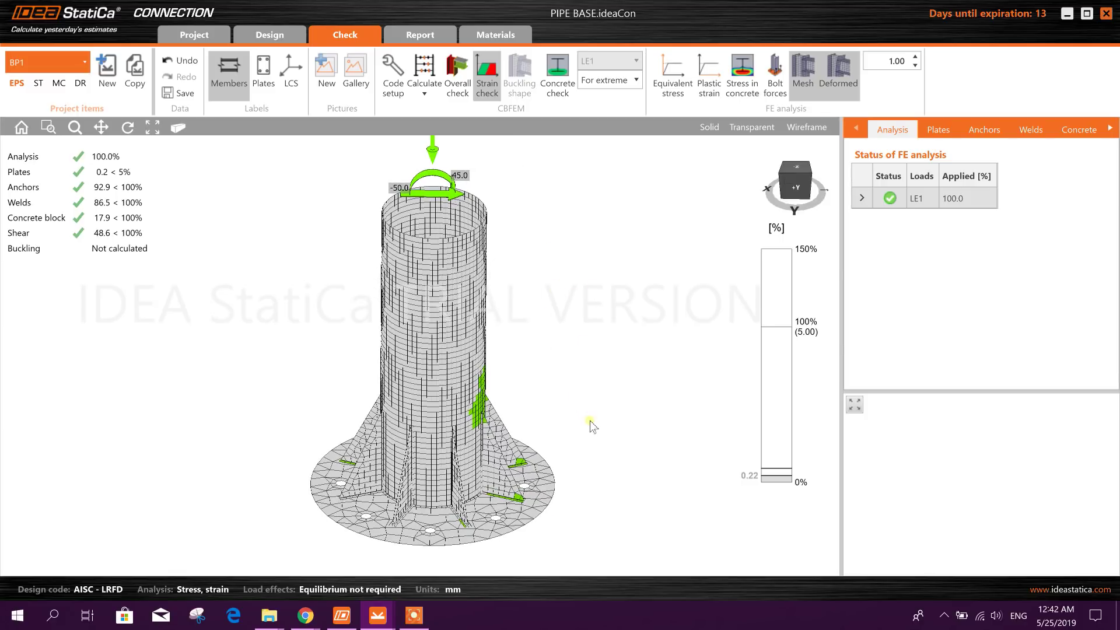
pyautogui.scroll(-1, 617, 463)
pyautogui.moveTo(800, 172)
pyautogui.mouseDown()
pyautogui.moveTo(706, 173)
pyautogui.moveTo(725, 170)
pyautogui.moveTo(573, 287)
pyautogui.mouseUp()
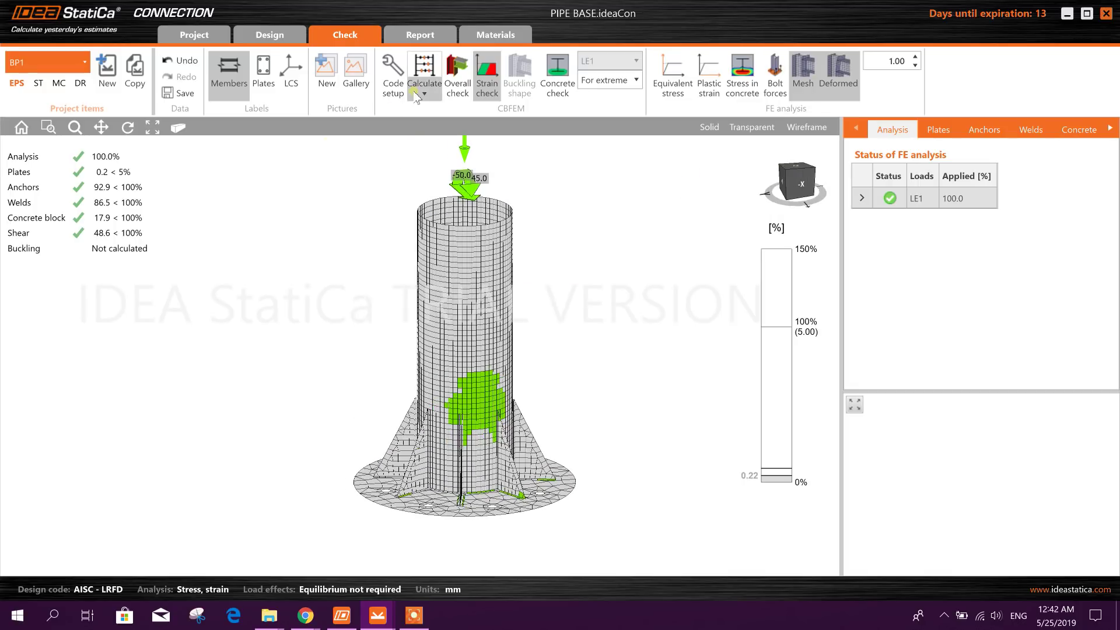
pyautogui.click(457, 75)
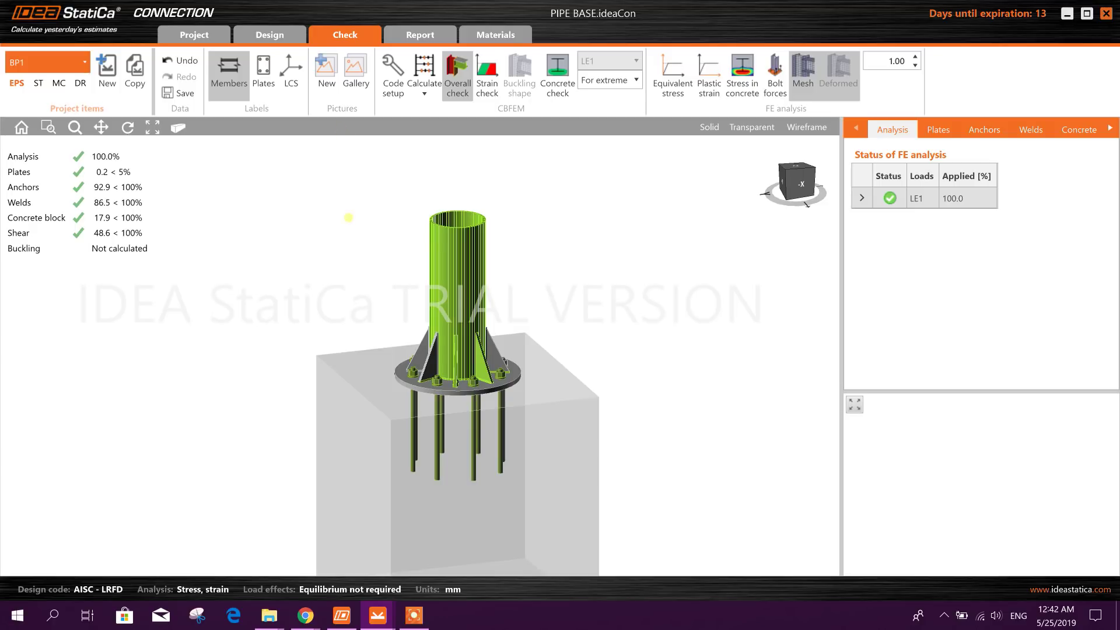
pyautogui.click(672, 78)
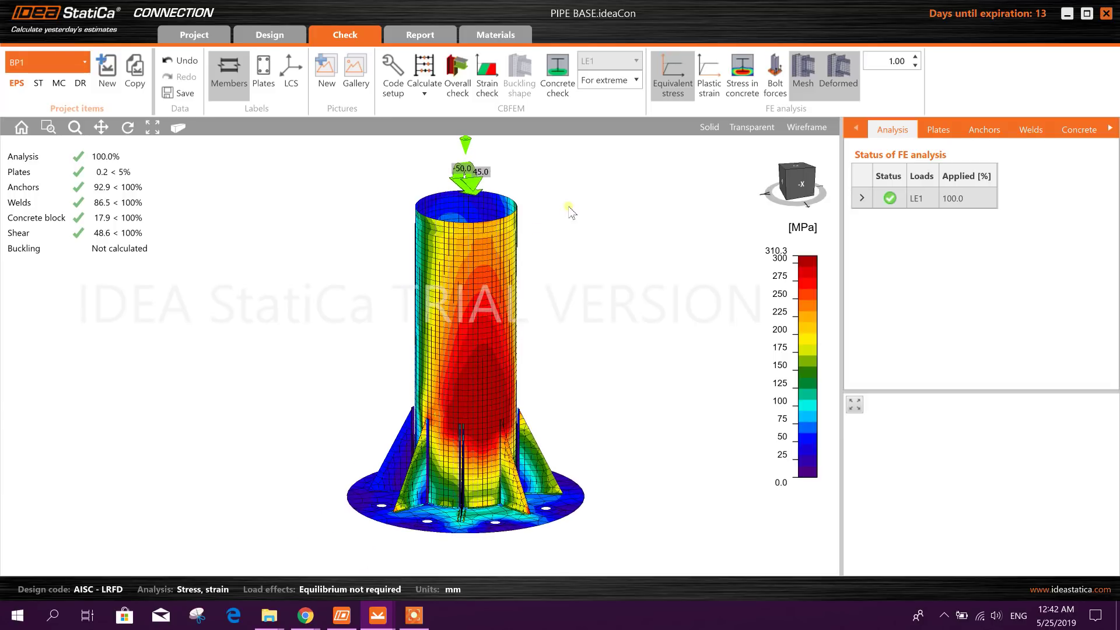
pyautogui.click(420, 35)
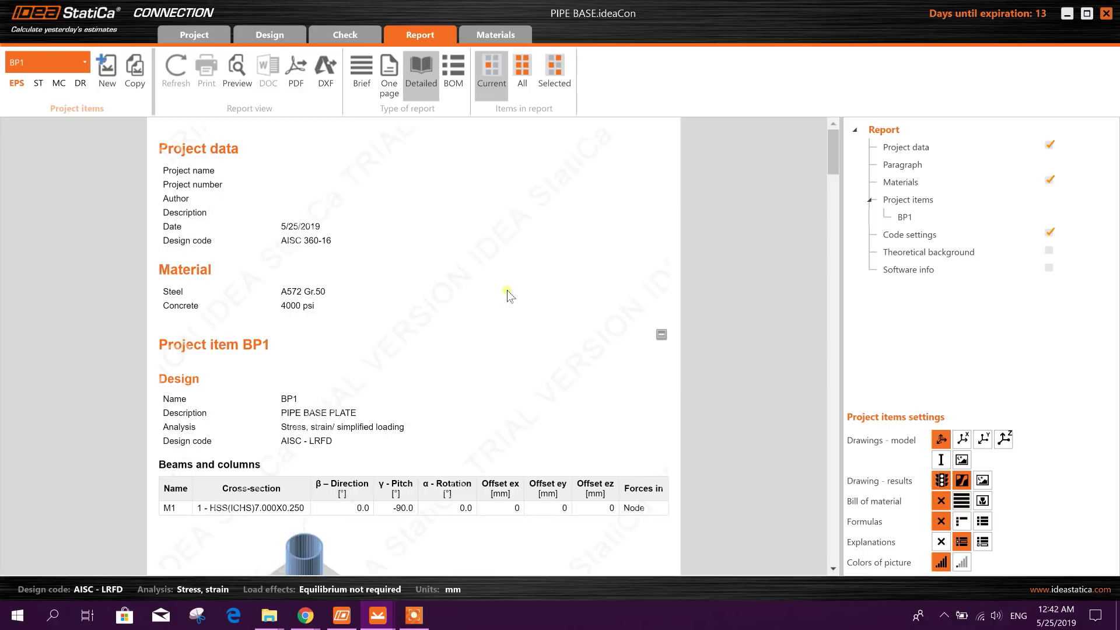
pyautogui.scroll(-3, 564, 346)
pyautogui.scroll(-5, 564, 348)
pyautogui.scroll(-5, 565, 338)
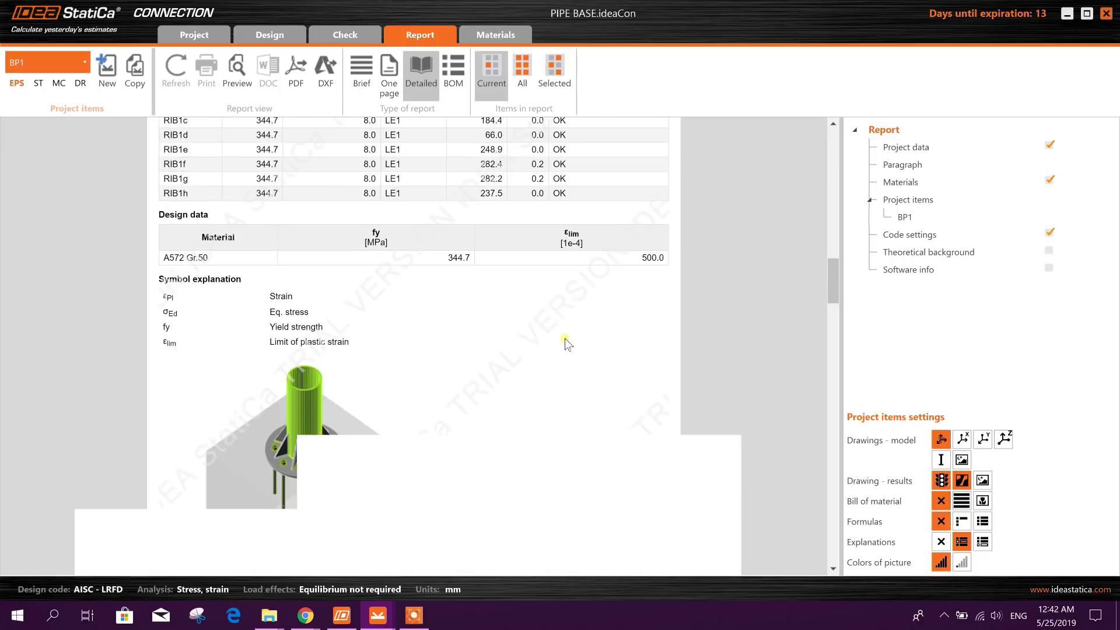
pyautogui.scroll(-5, 565, 339)
pyautogui.scroll(-5, 564, 337)
pyautogui.scroll(-5, 564, 338)
pyautogui.scroll(-5, 565, 337)
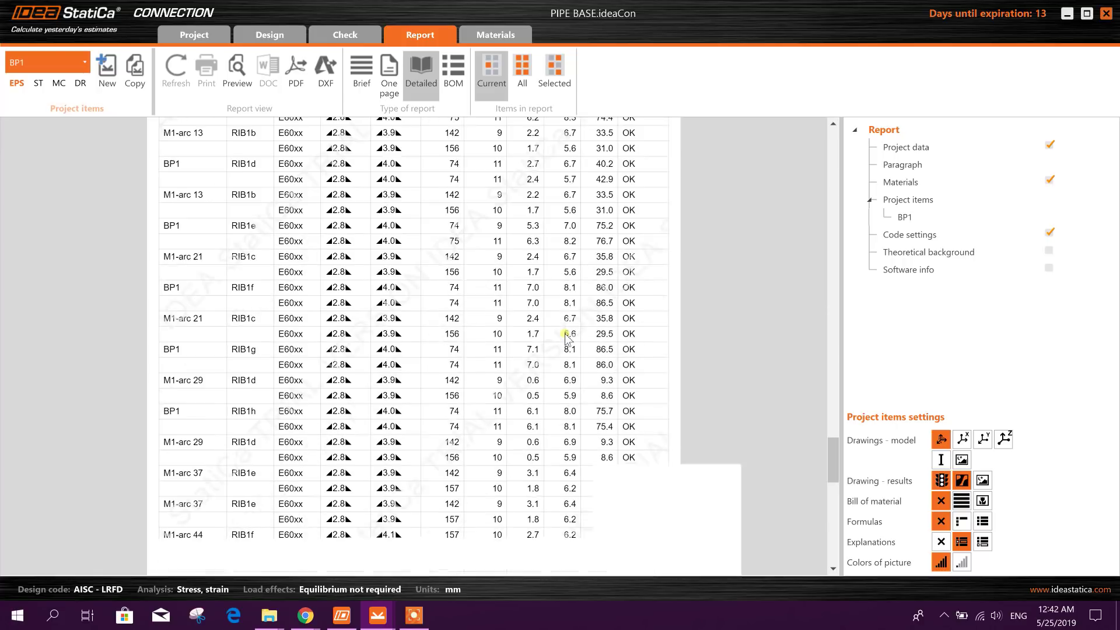
pyautogui.scroll(-5, 564, 333)
pyautogui.scroll(5, 490, 266)
pyautogui.scroll(3, 474, 253)
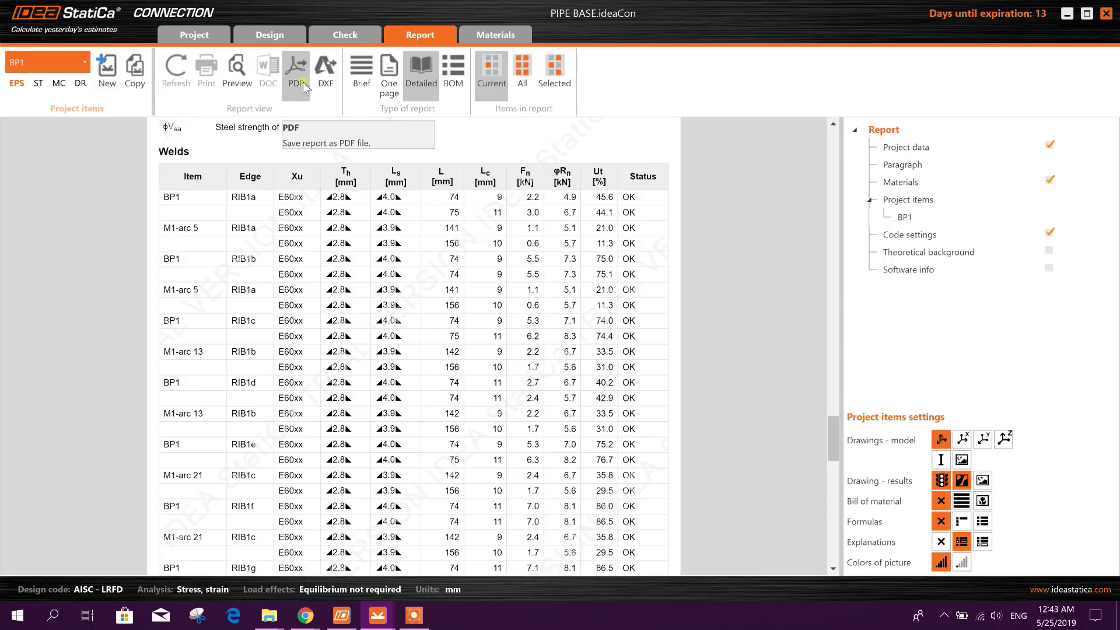
pyautogui.scroll(-1, 757, 365)
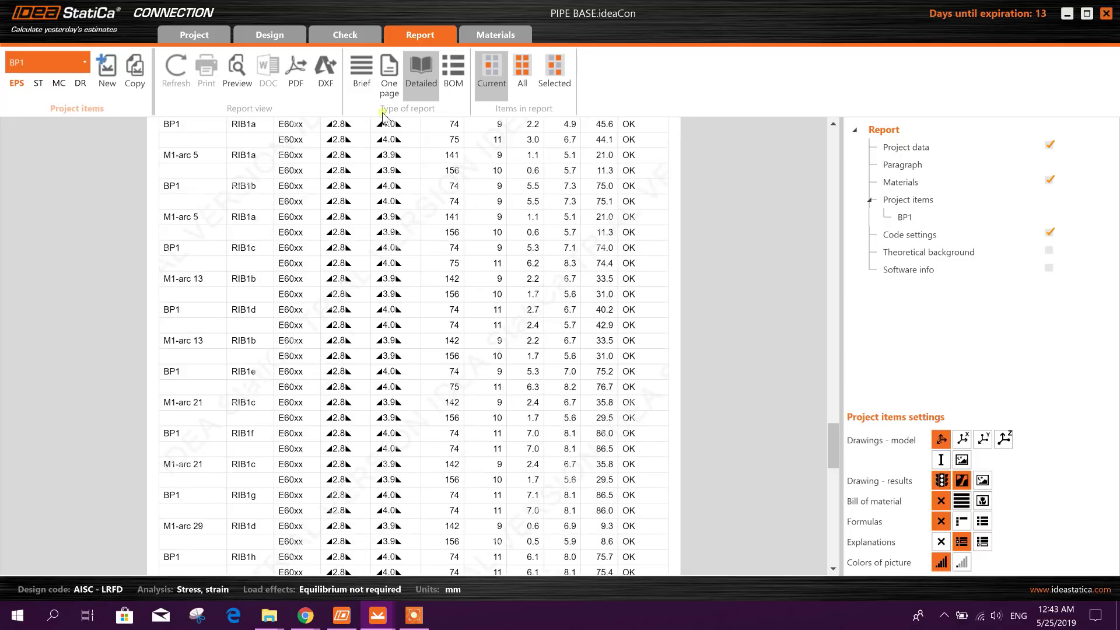
# Step: Save the detailed report as 1.pdf using the PDF export
pyautogui.click(296, 70)
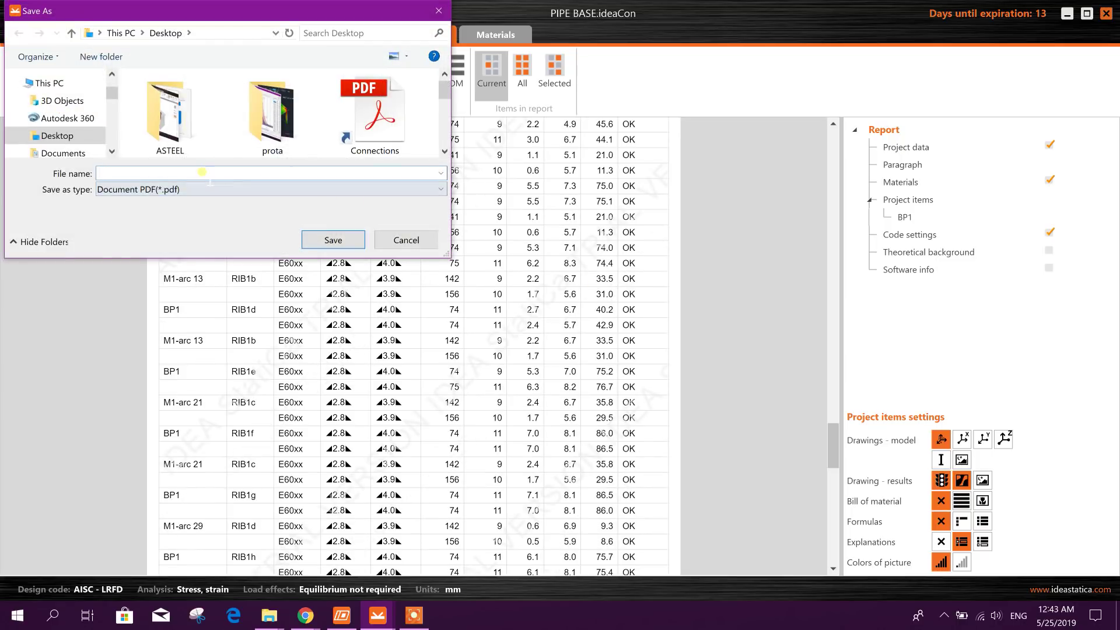
pyautogui.click(75, 231)
pyautogui.click(332, 245)
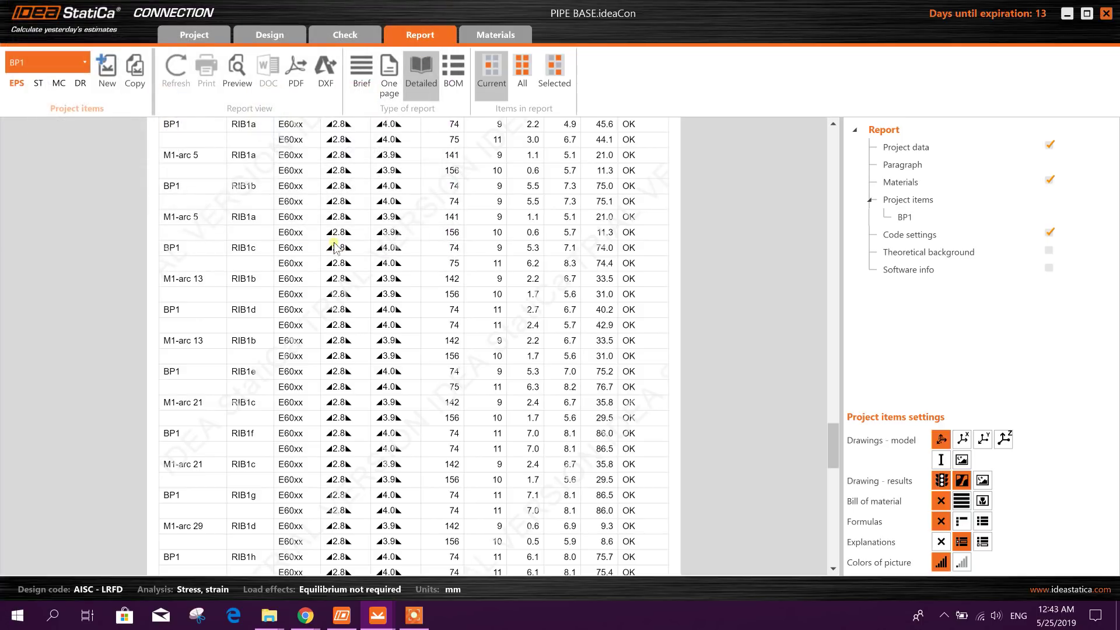
pyautogui.scroll(10, 333, 247)
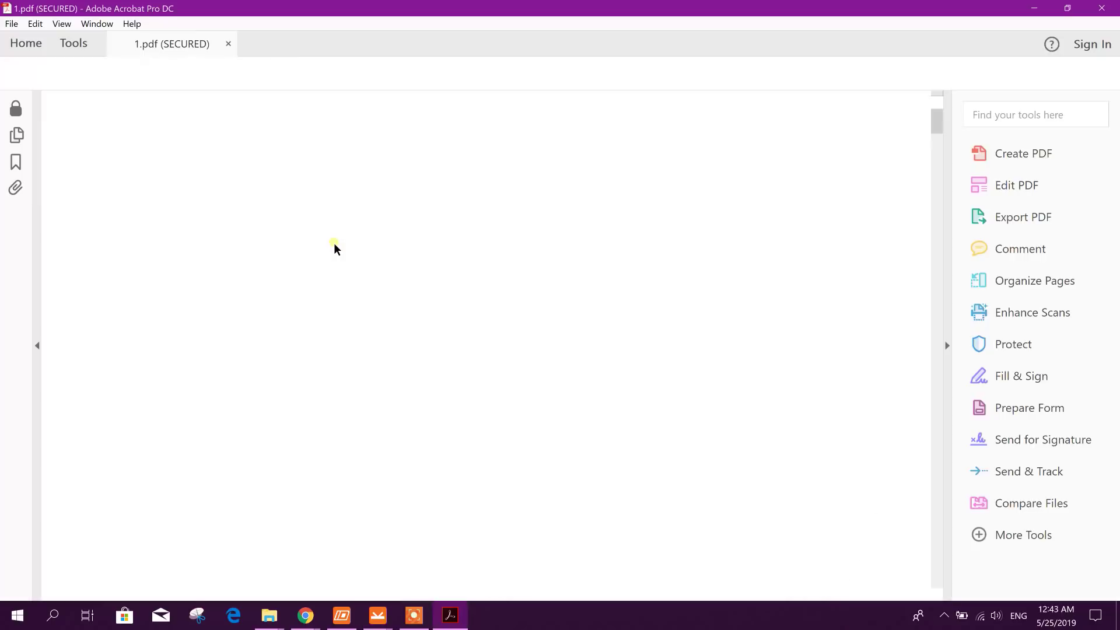
pyautogui.scroll(-5, 538, 320)
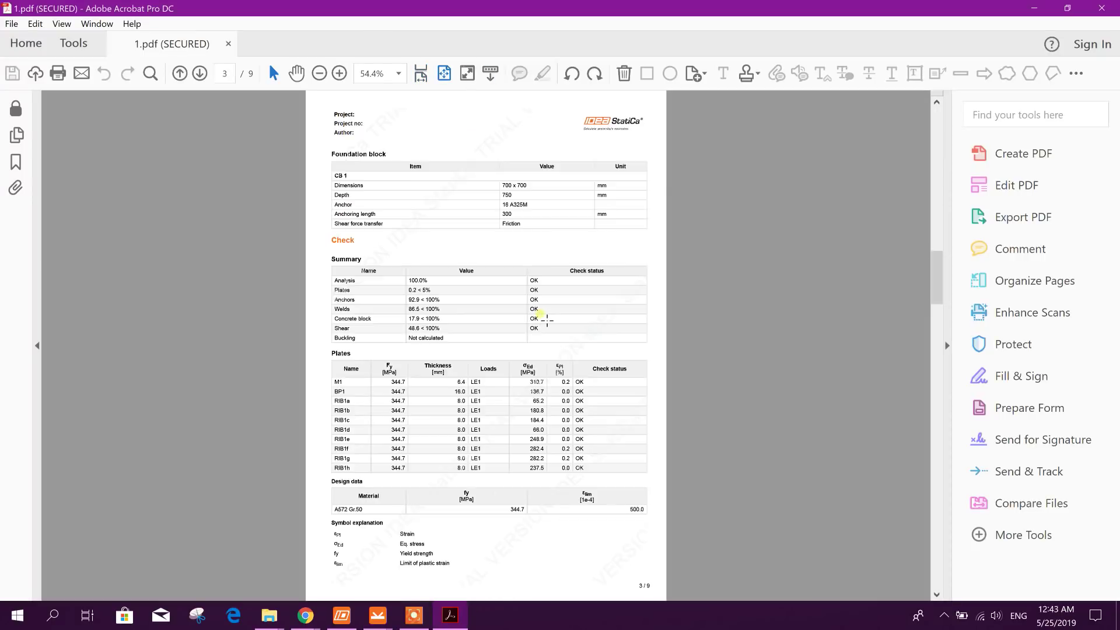
pyautogui.scroll(-5, 543, 320)
pyautogui.scroll(-5, 543, 319)
pyautogui.scroll(3, 542, 320)
pyautogui.scroll(10, 543, 319)
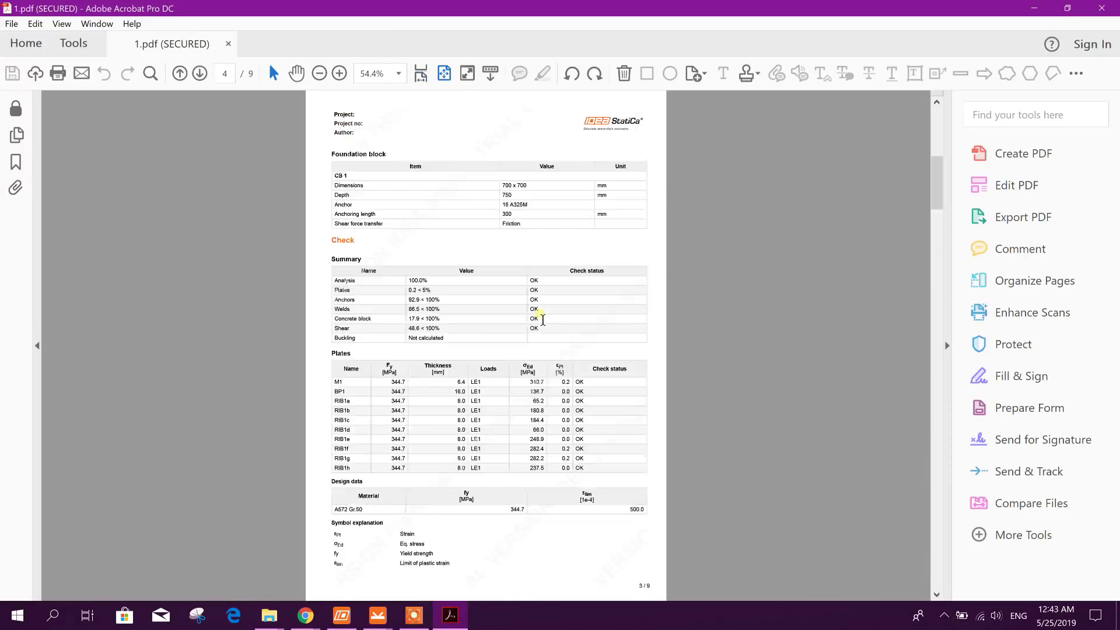
pyautogui.scroll(5, 550, 270)
# Step: Close the nine-page 1.pdf report in Acrobat after reviewing its pages
pyautogui.click(1096, 9)
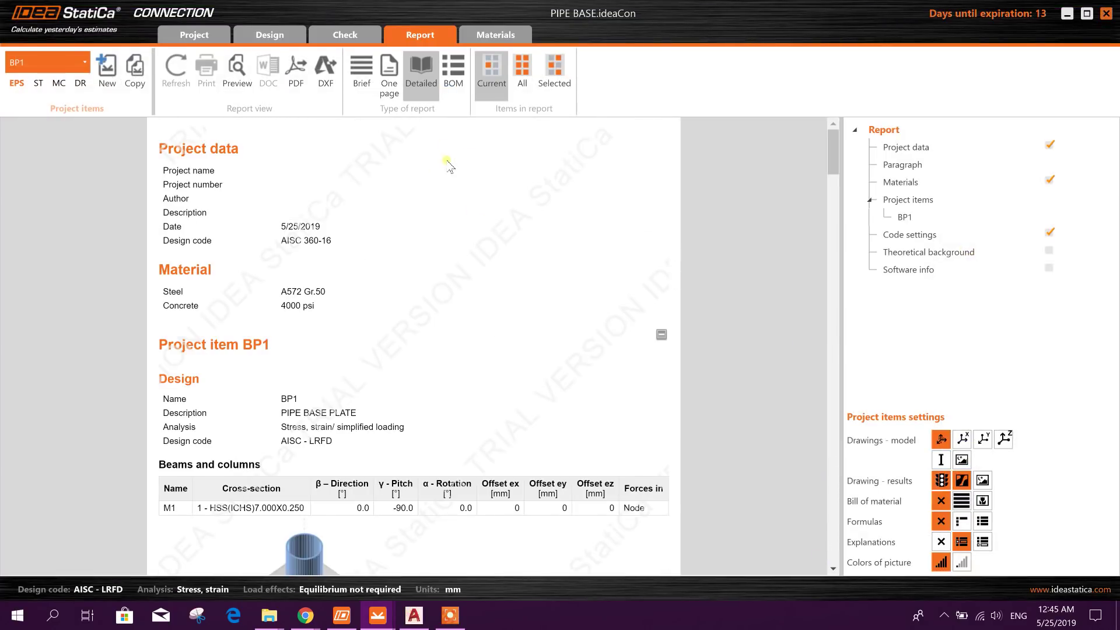
# Step: Generate the BOM report for BP1 listing plates, ribs and welds, then return to Check
pyautogui.click(454, 74)
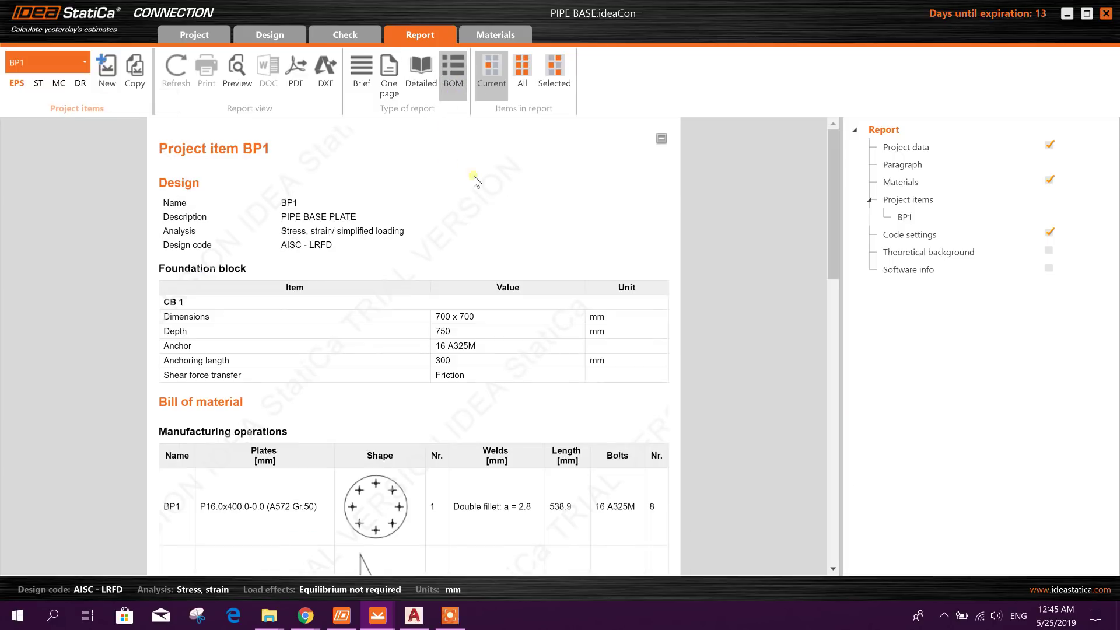
pyautogui.scroll(-5, 488, 293)
pyautogui.scroll(-10, 490, 298)
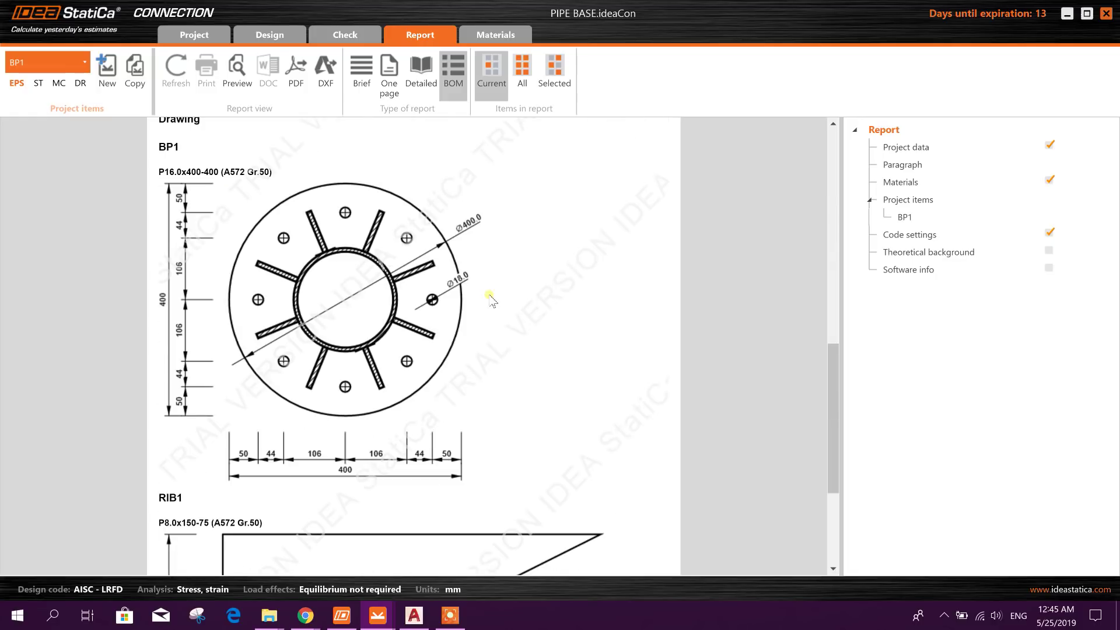
pyautogui.scroll(-6, 489, 298)
pyautogui.scroll(8, 490, 298)
pyautogui.scroll(13, 489, 297)
pyautogui.scroll(-3, 394, 298)
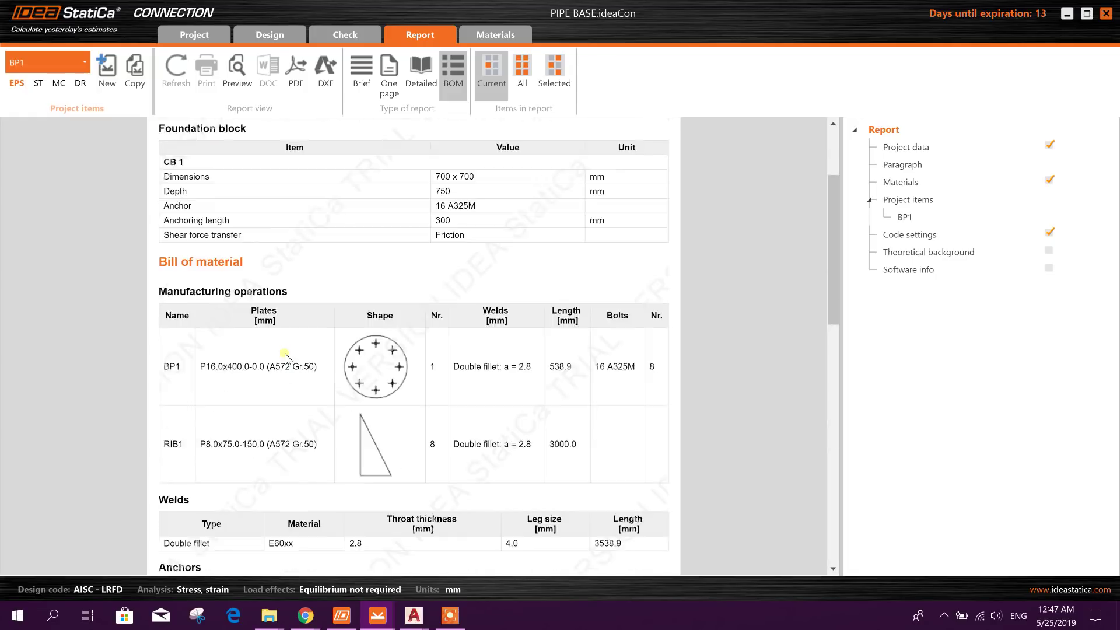
pyautogui.scroll(3, 284, 332)
pyautogui.scroll(-3, 285, 357)
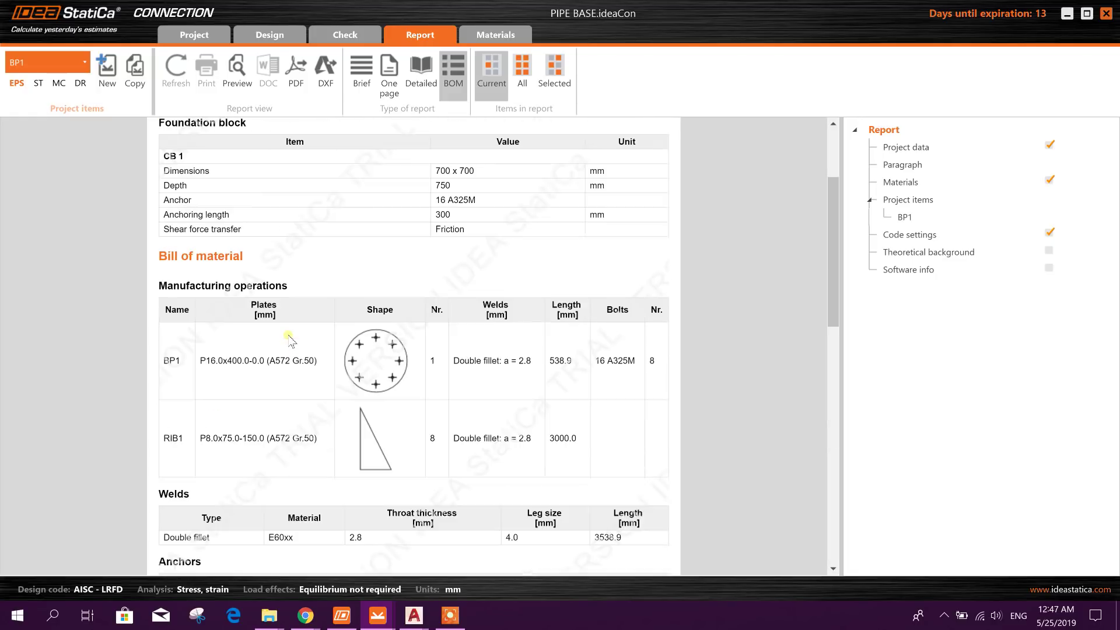
pyautogui.scroll(-2, 286, 357)
pyautogui.click(345, 36)
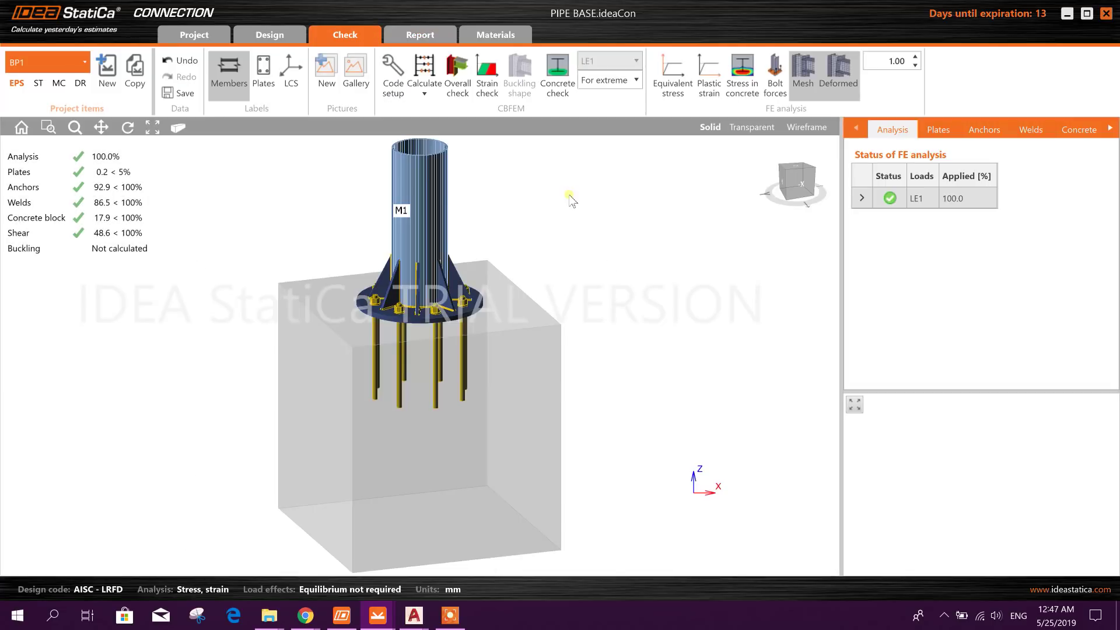
pyautogui.scroll(-1, 584, 332)
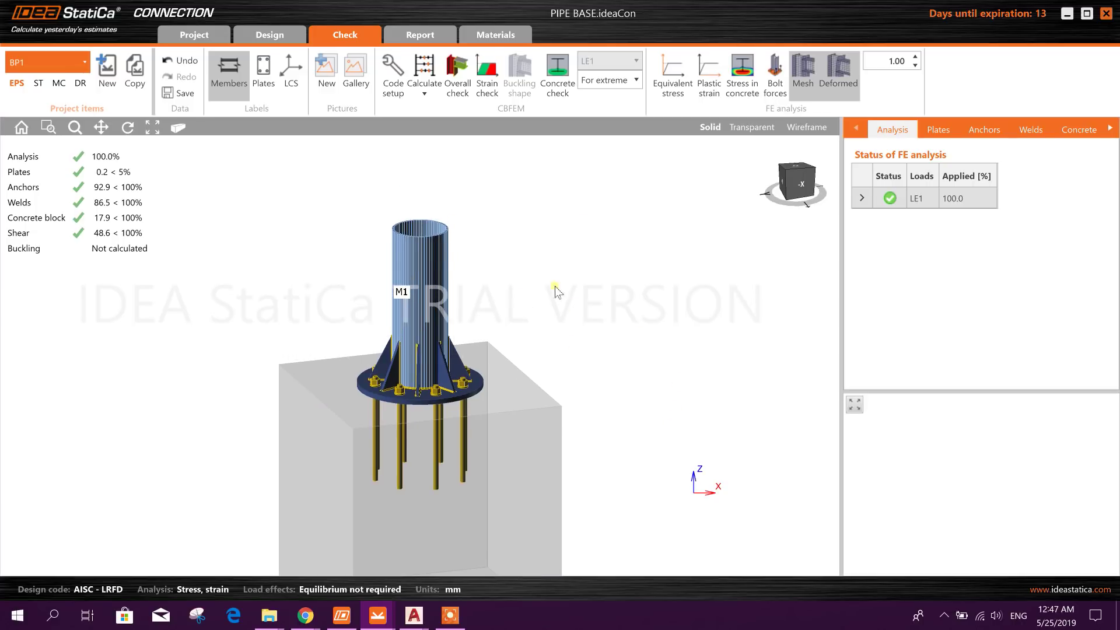
# Step: Redisplay the equivalent-stress contours (peak near 310 MPa) and pan the pipe base model into view
pyautogui.click(420, 35)
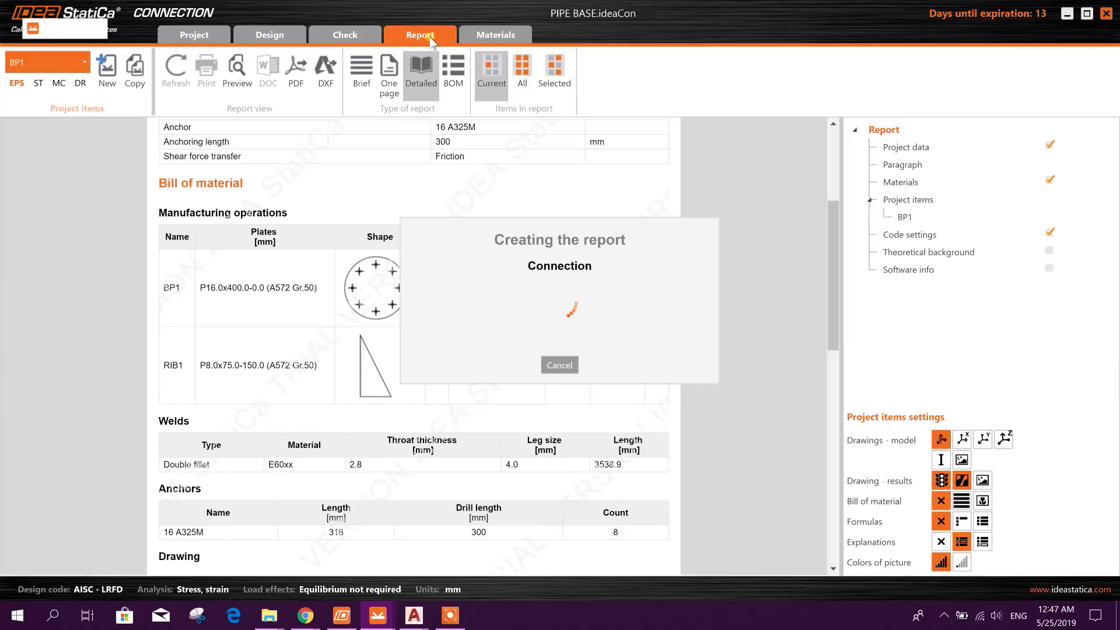
pyautogui.click(351, 36)
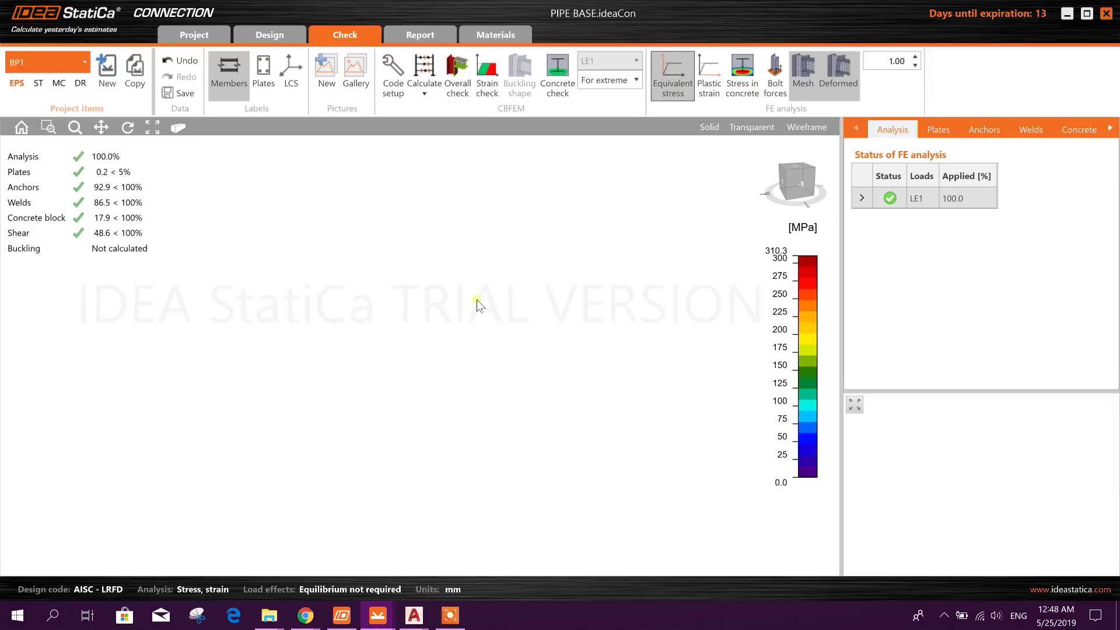
pyautogui.moveTo(530, 348); pyautogui.dragTo(553, 328, button='middle')
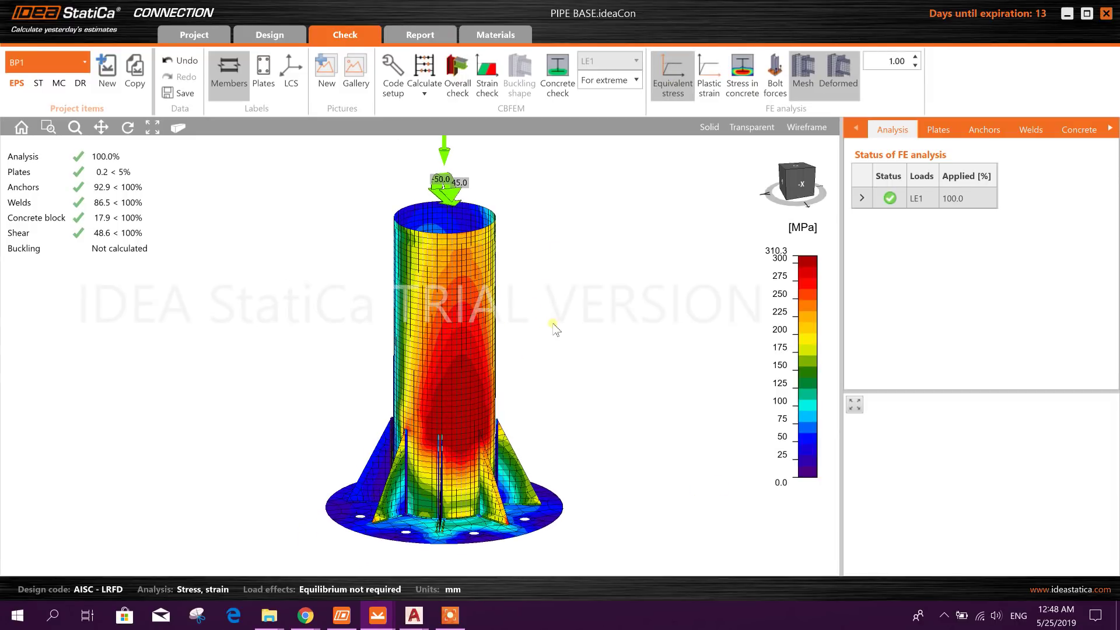